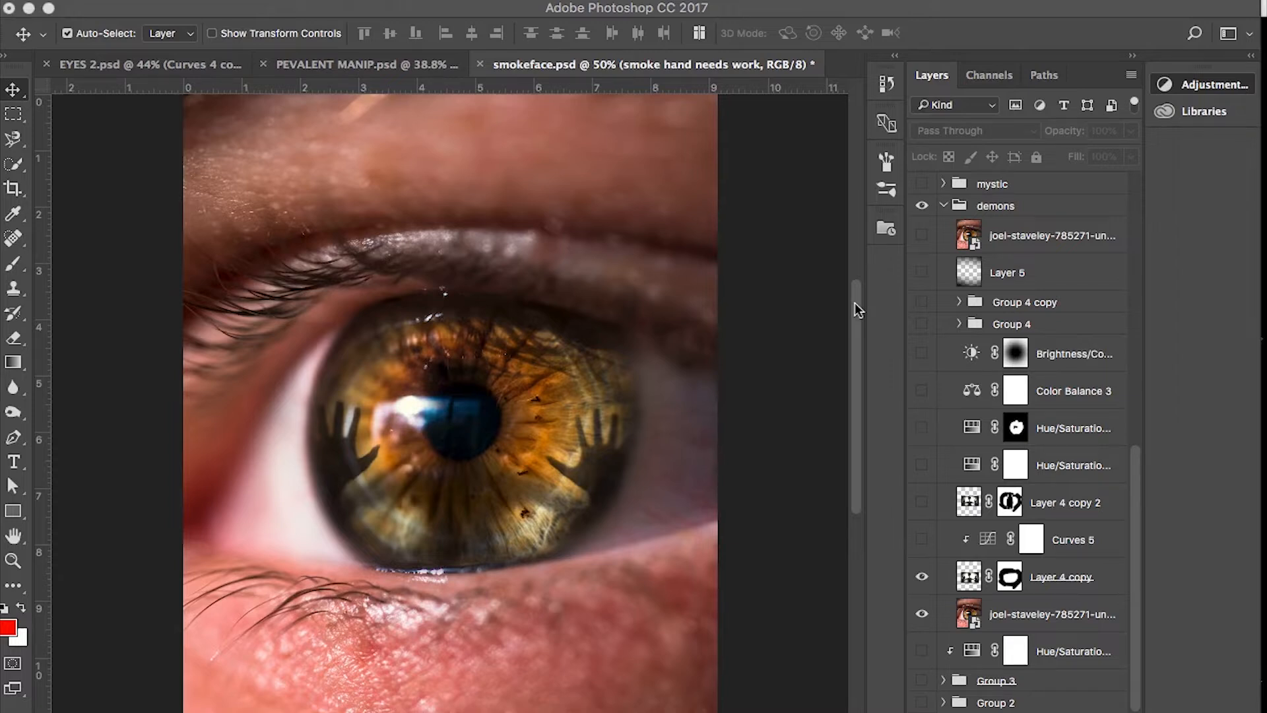
Preview the finished composite by showing the demons group's effect layers from Layer 5 to Layer 4 copy, with the top eye photo hidden
click(922, 578)
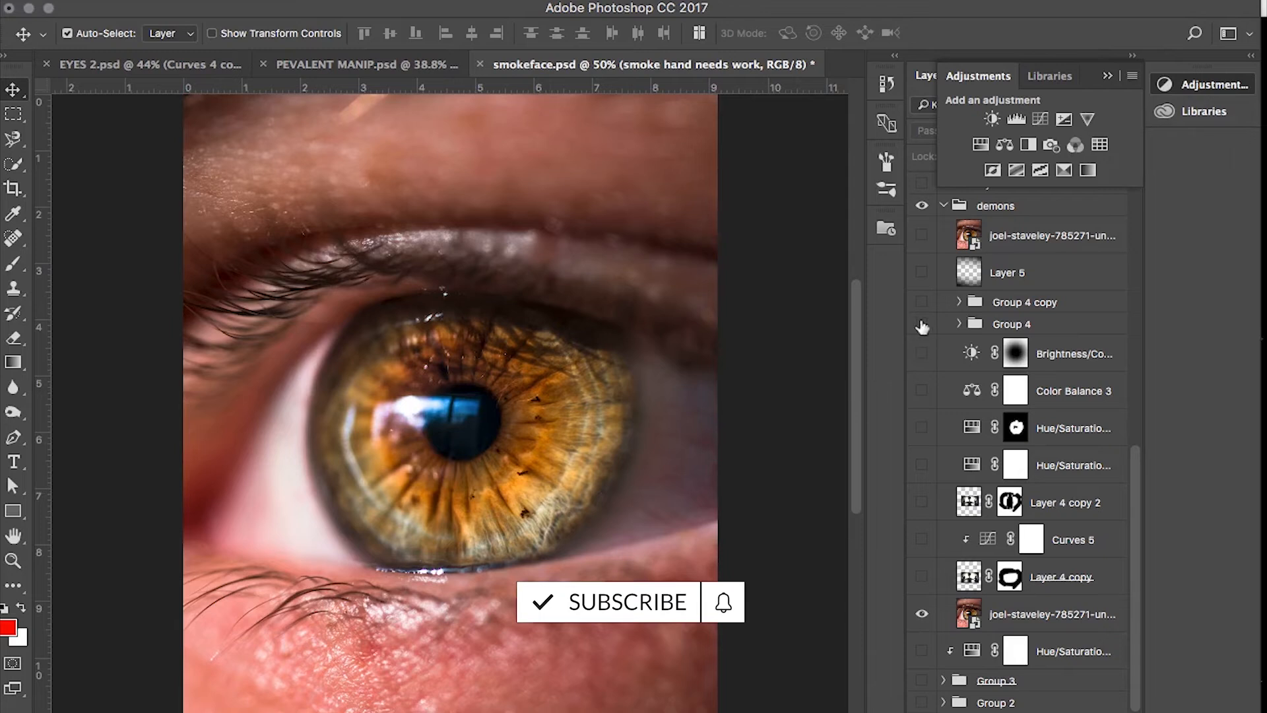
drag(923, 235, 924, 575)
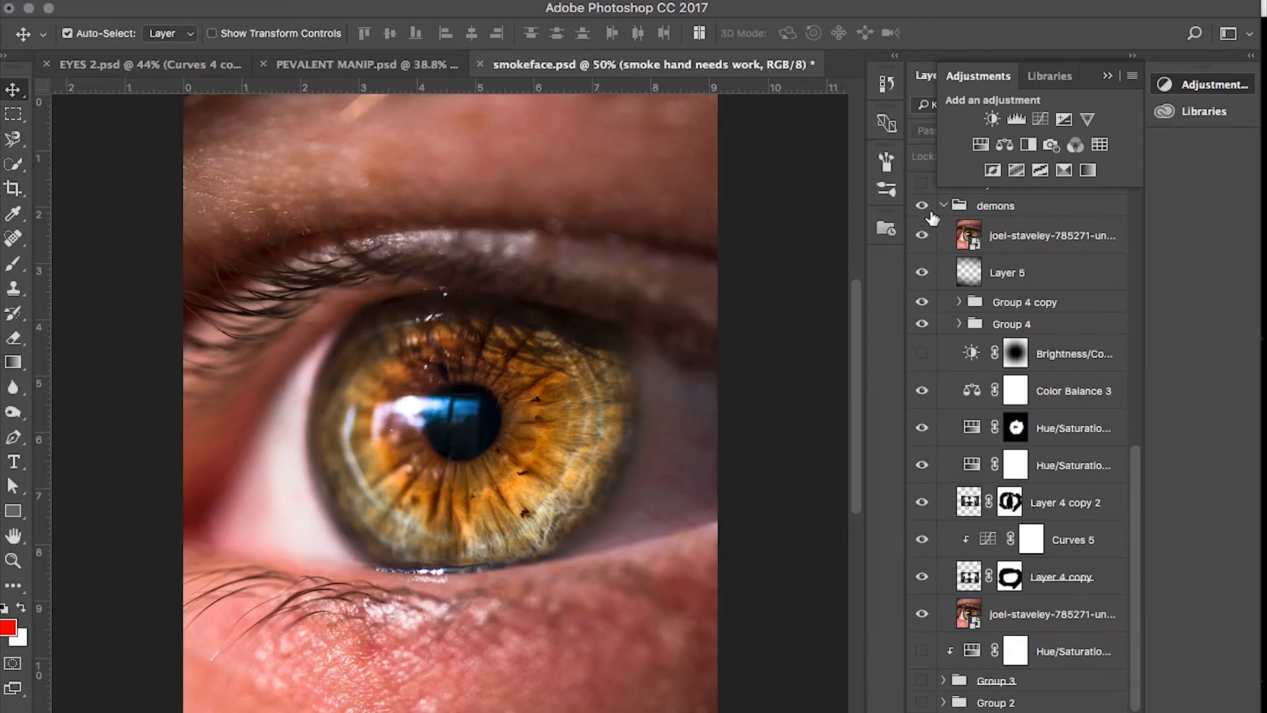
click(924, 235)
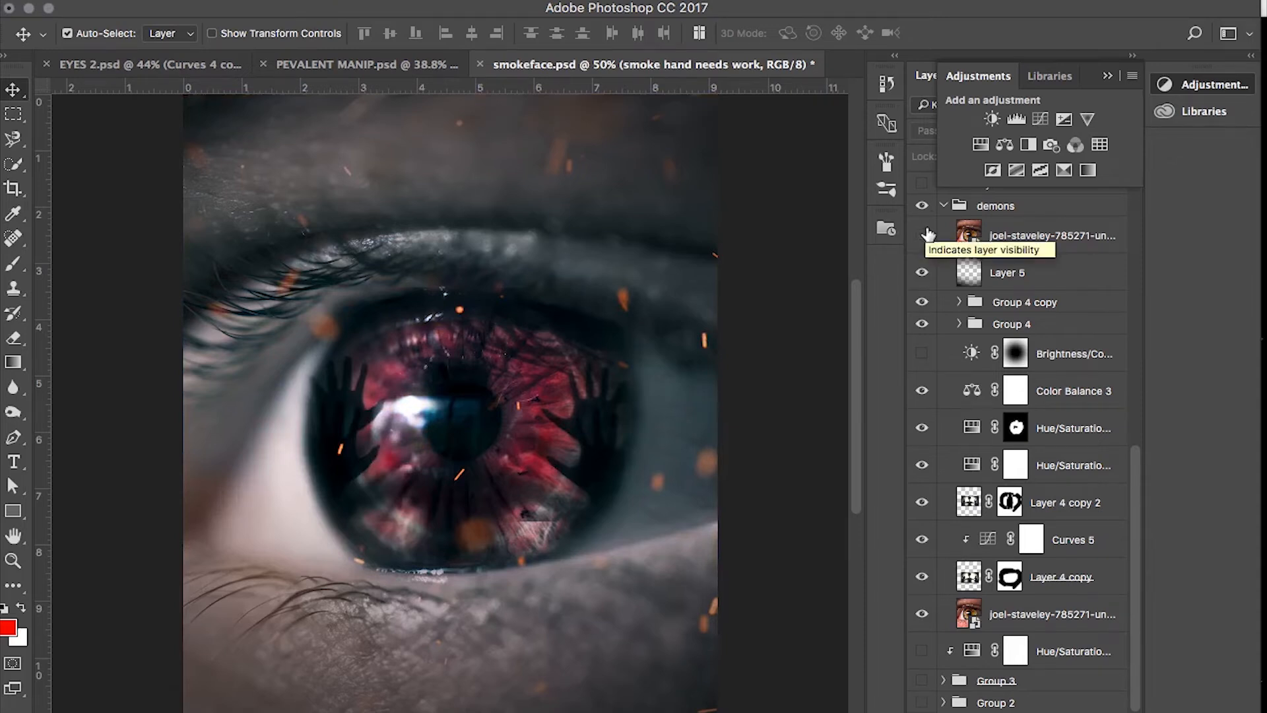
Switch to Lightroom and review the Basic adjustments applied to halloween5.jpg in the Develop module
click(1241, 270)
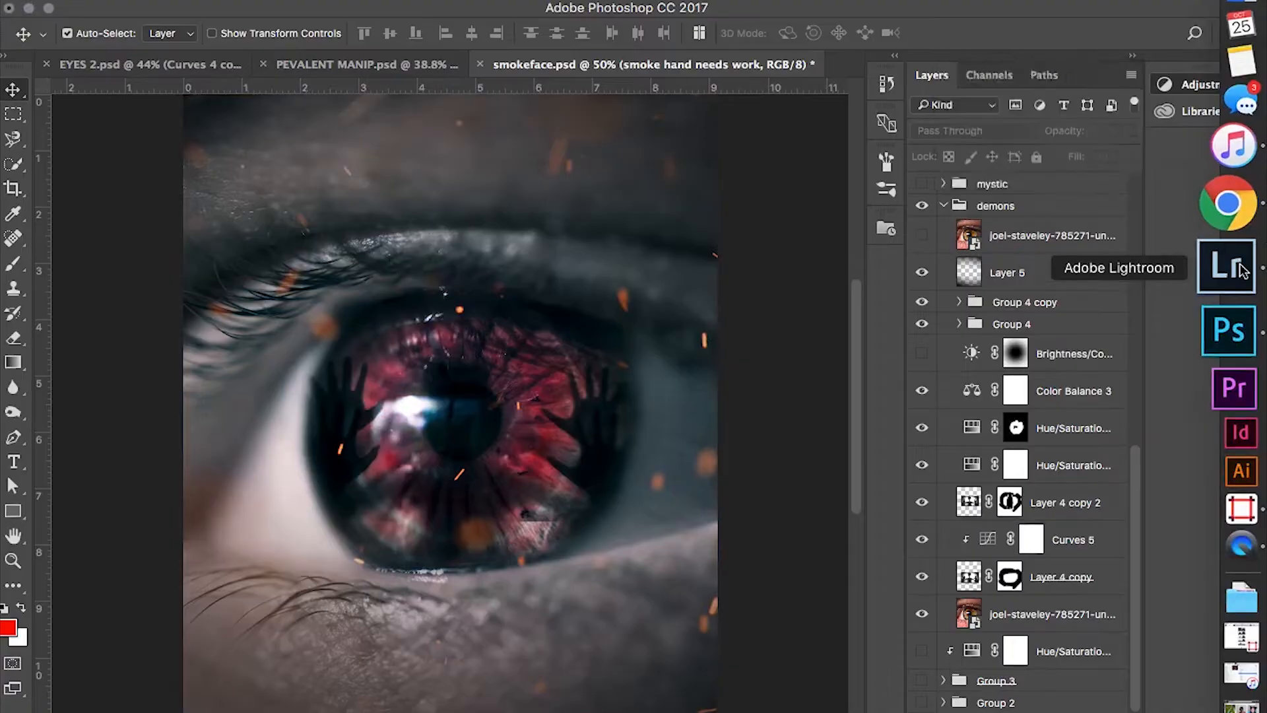
key(backslash)
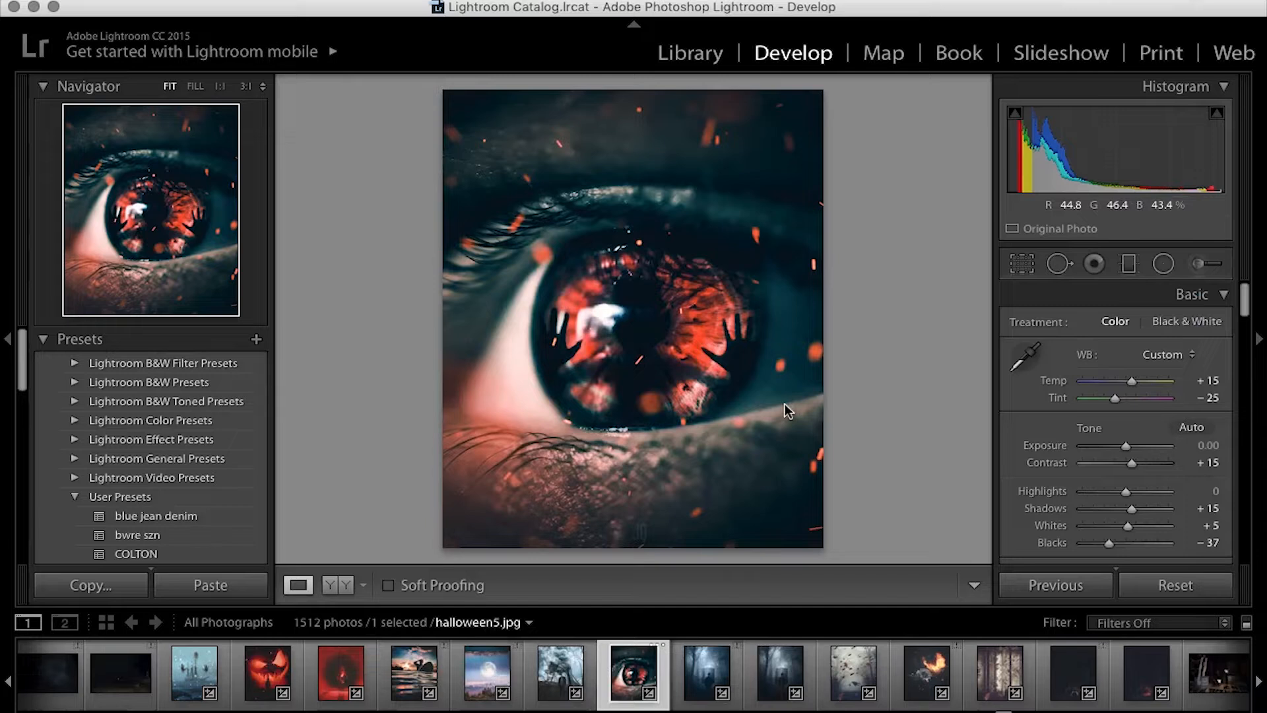
scroll(1179, 464, down, 5)
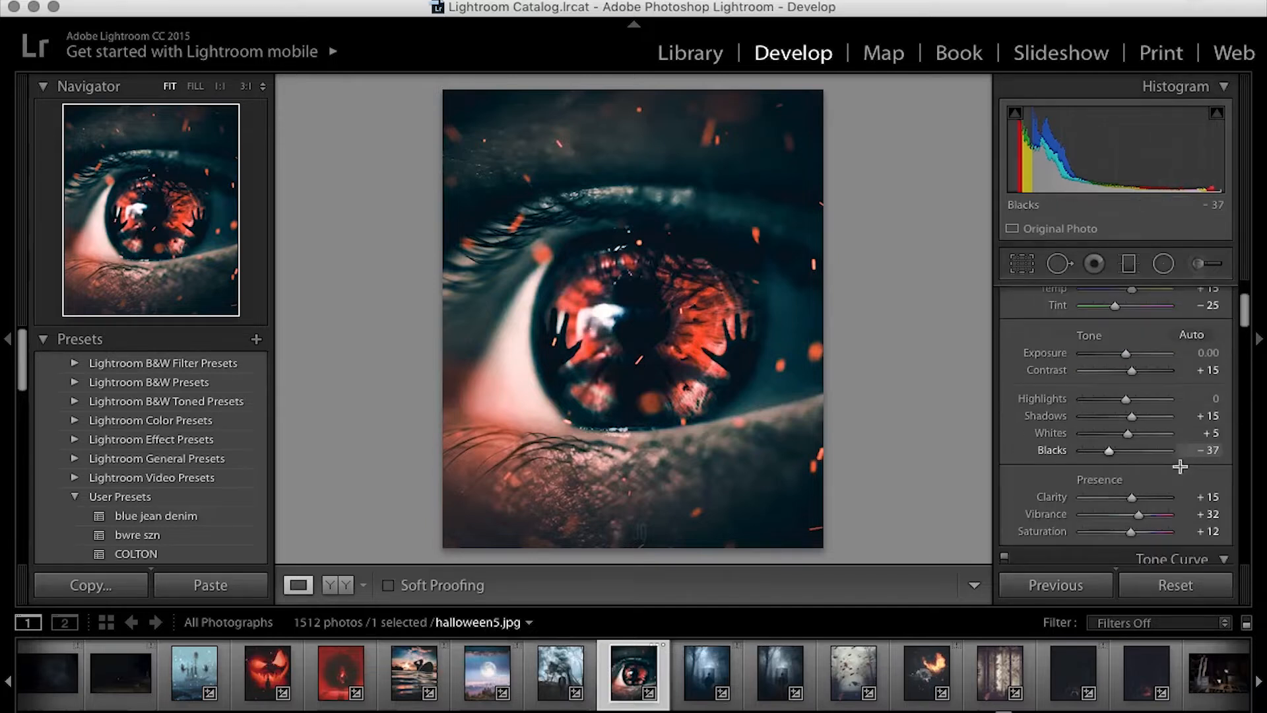
scroll(1179, 464, down, 10)
scroll(1179, 465, up, 15)
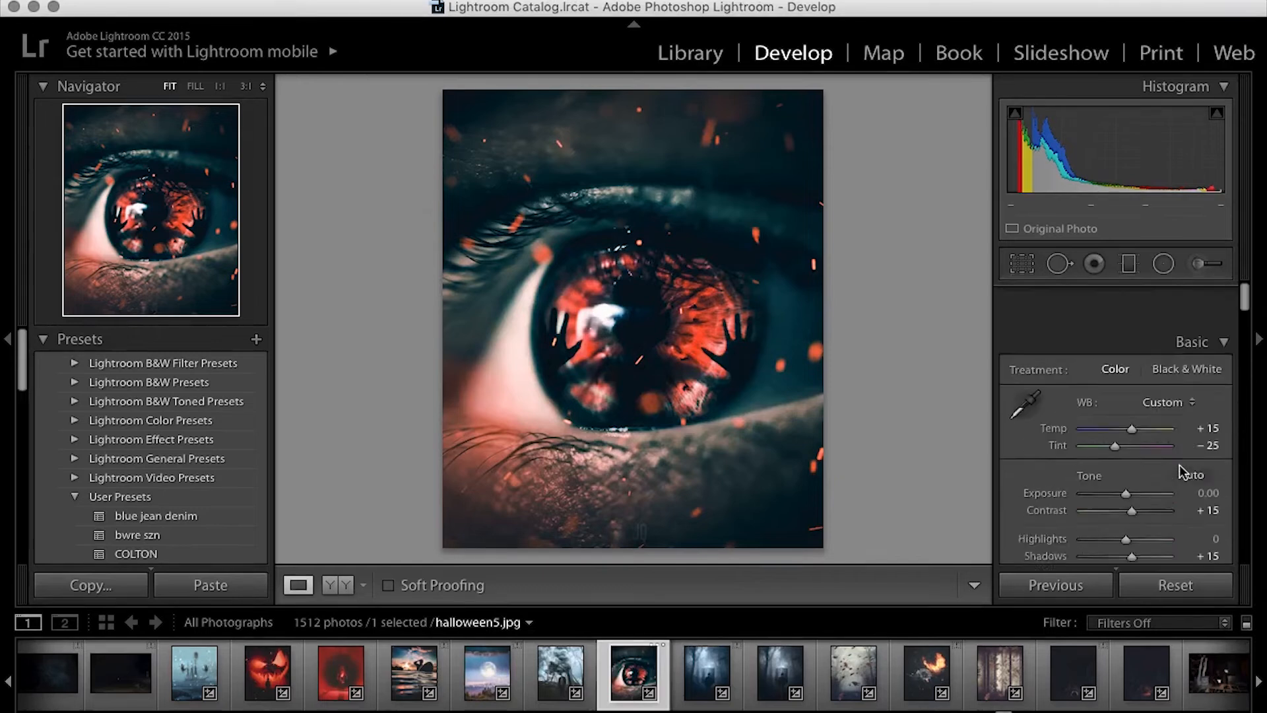
scroll(1179, 470, down, 2)
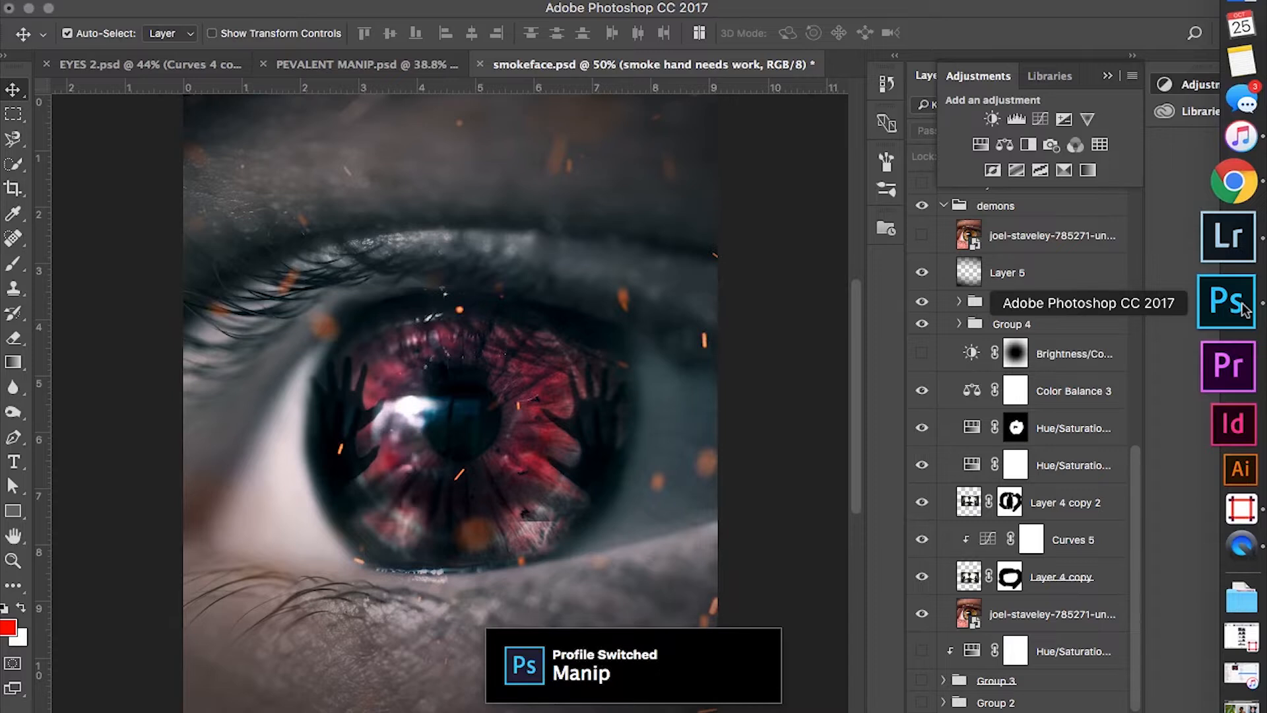
Switch back to Photoshop and hide the demons group's effect layers, leaving only the base eye photo and Layer 4 copy showing
click(921, 502)
click(1043, 507)
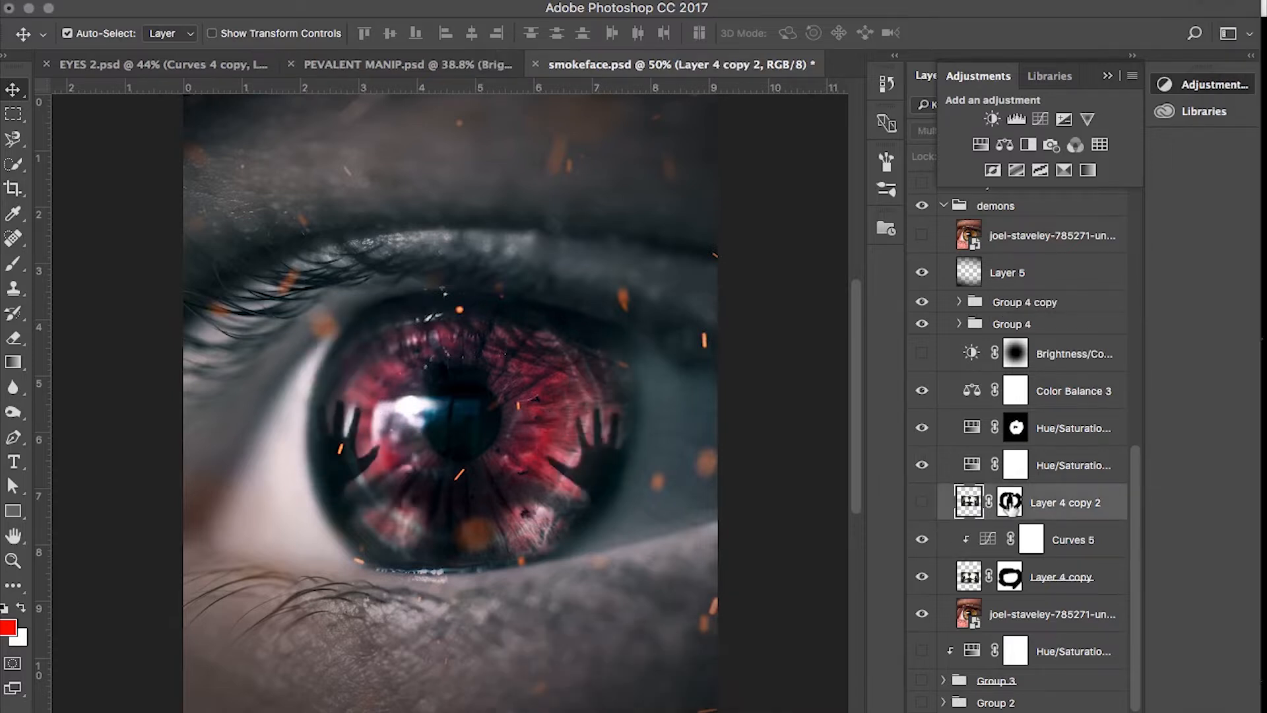
click(922, 274)
drag(922, 303, 922, 542)
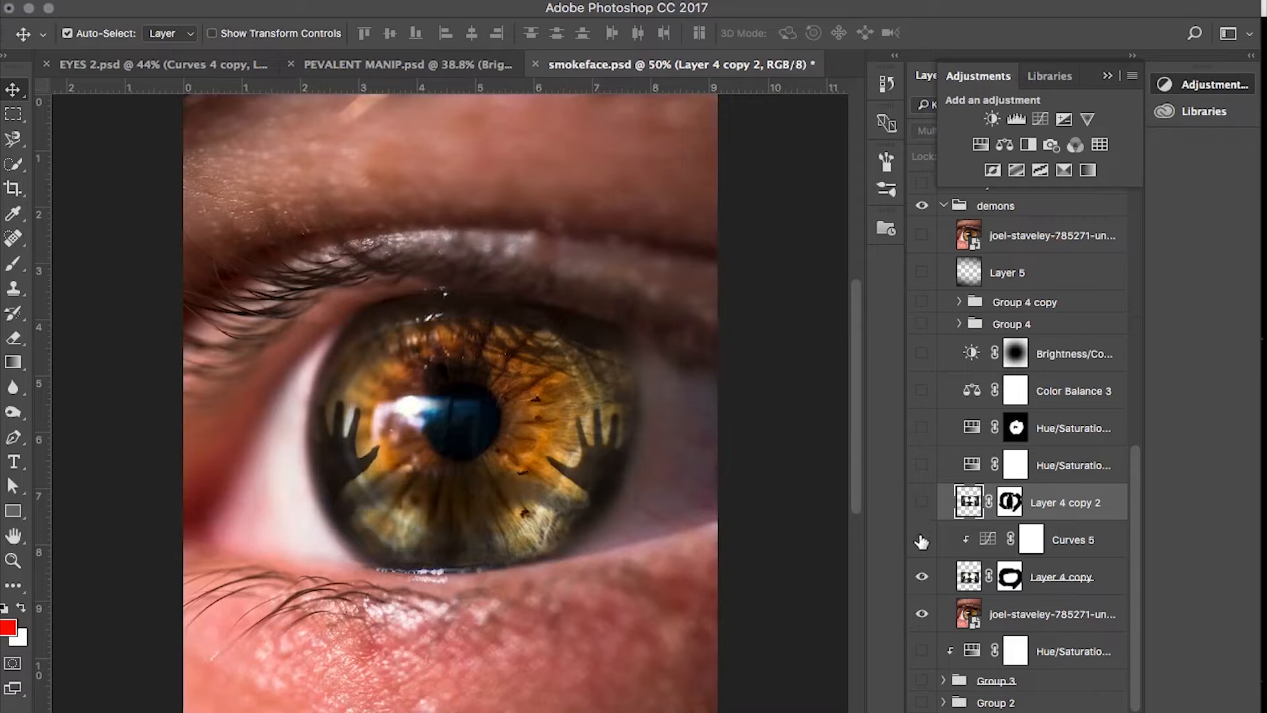
click(923, 577)
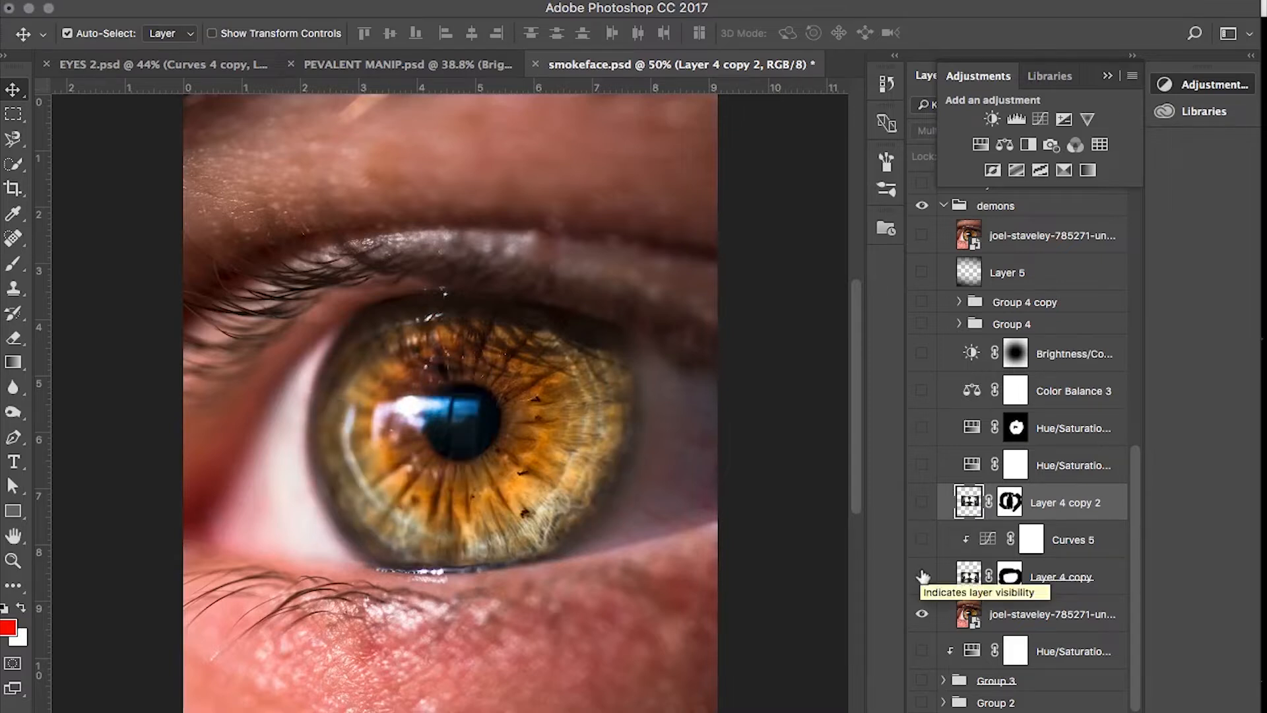
scroll(923, 577, up, 3)
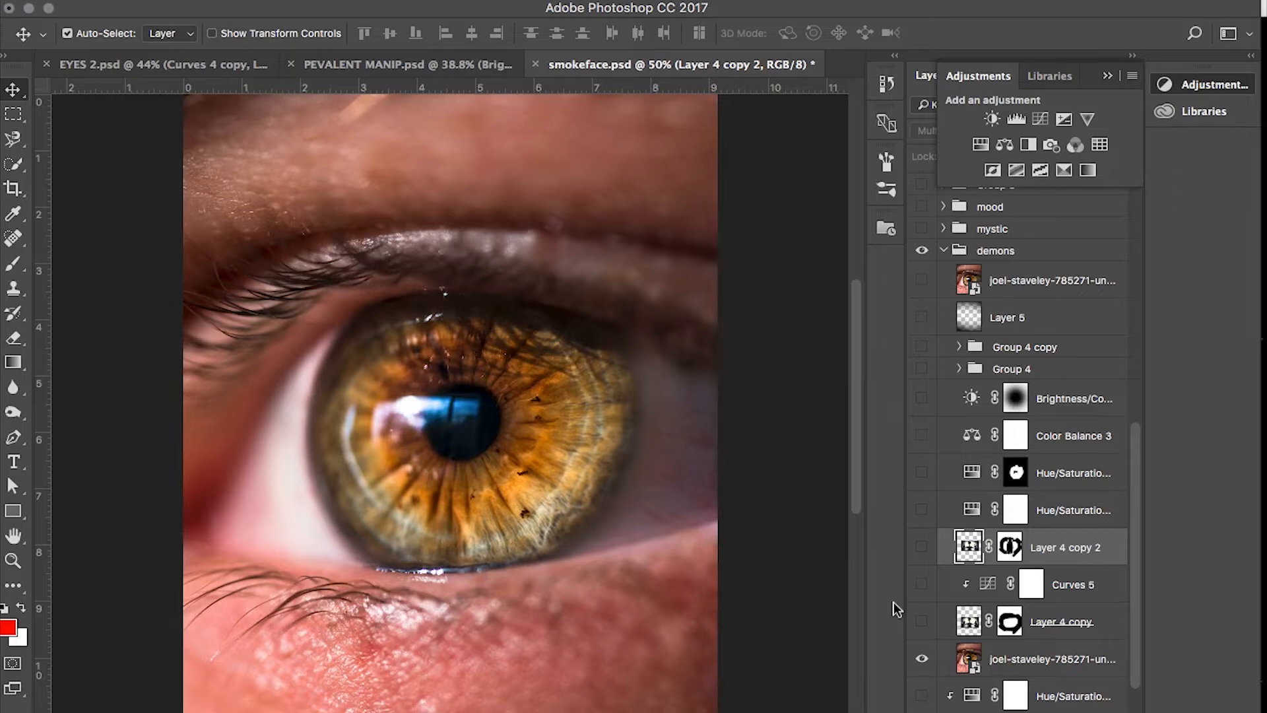
click(923, 622)
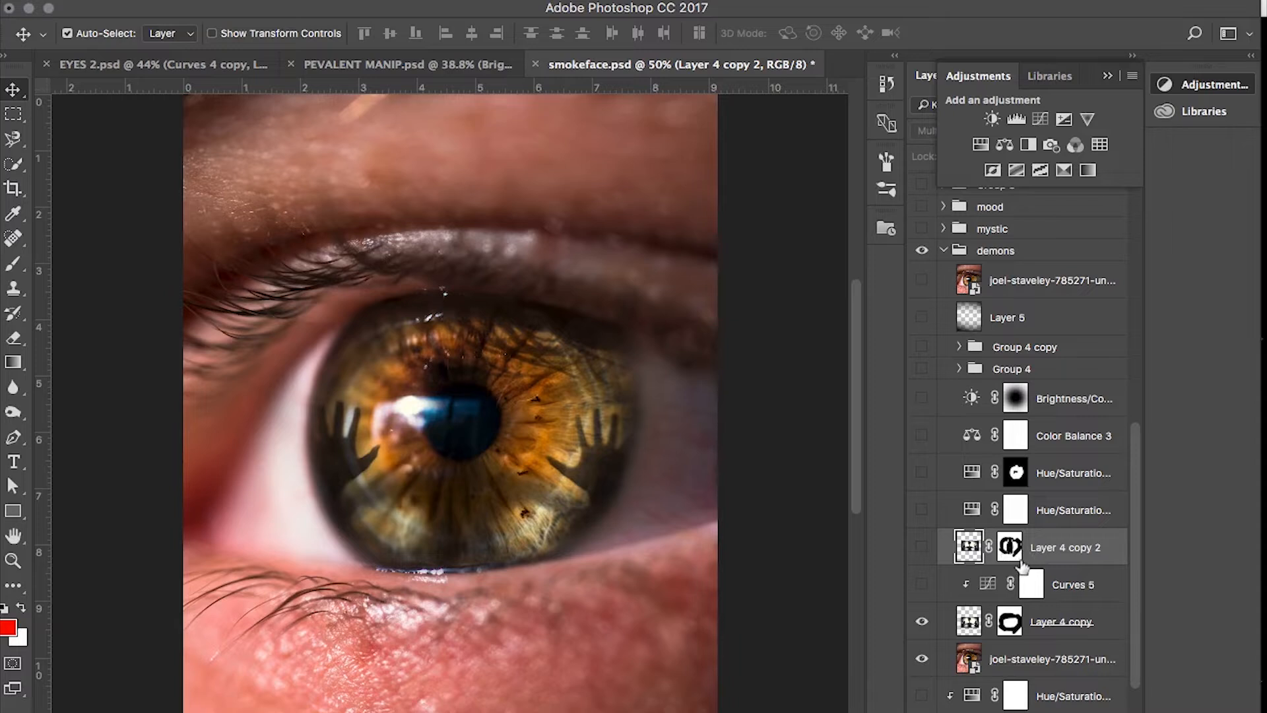
Duplicate Layer 4 copy 2 to the top of the demons group, show the duplicate, and delete its mask without applying it
drag(1022, 566, 1122, 712)
click(922, 280)
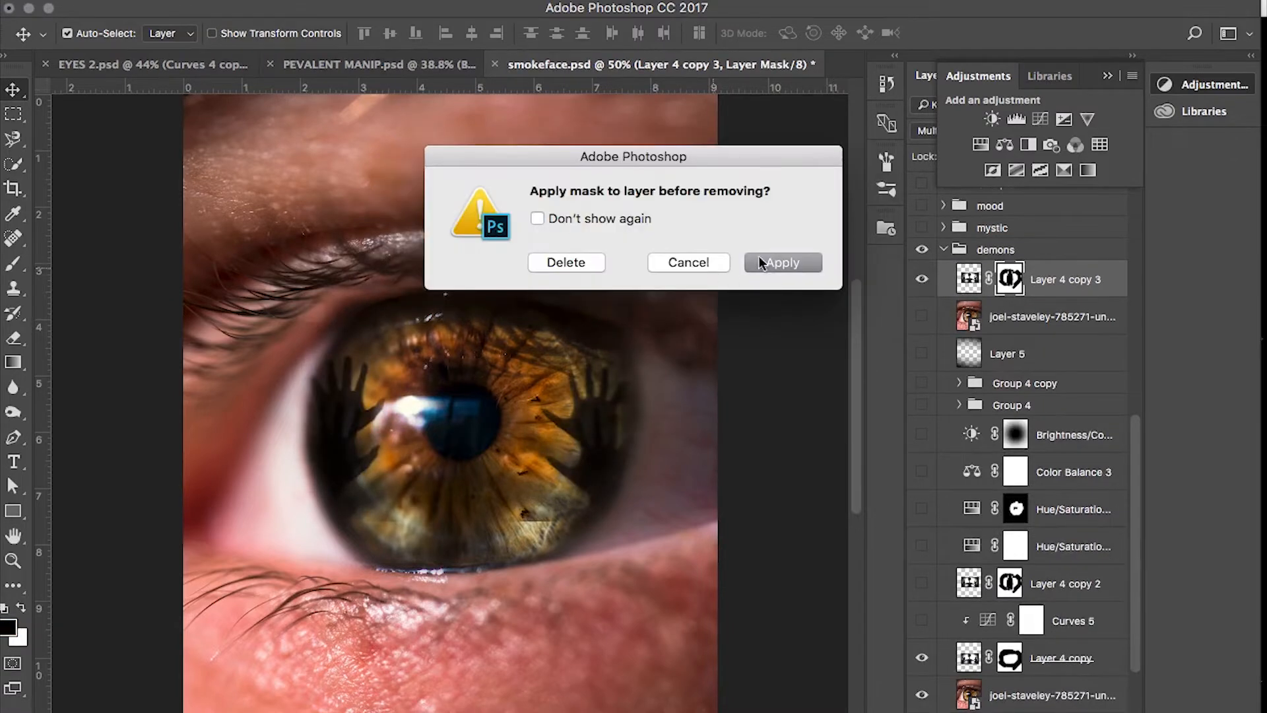
click(590, 266)
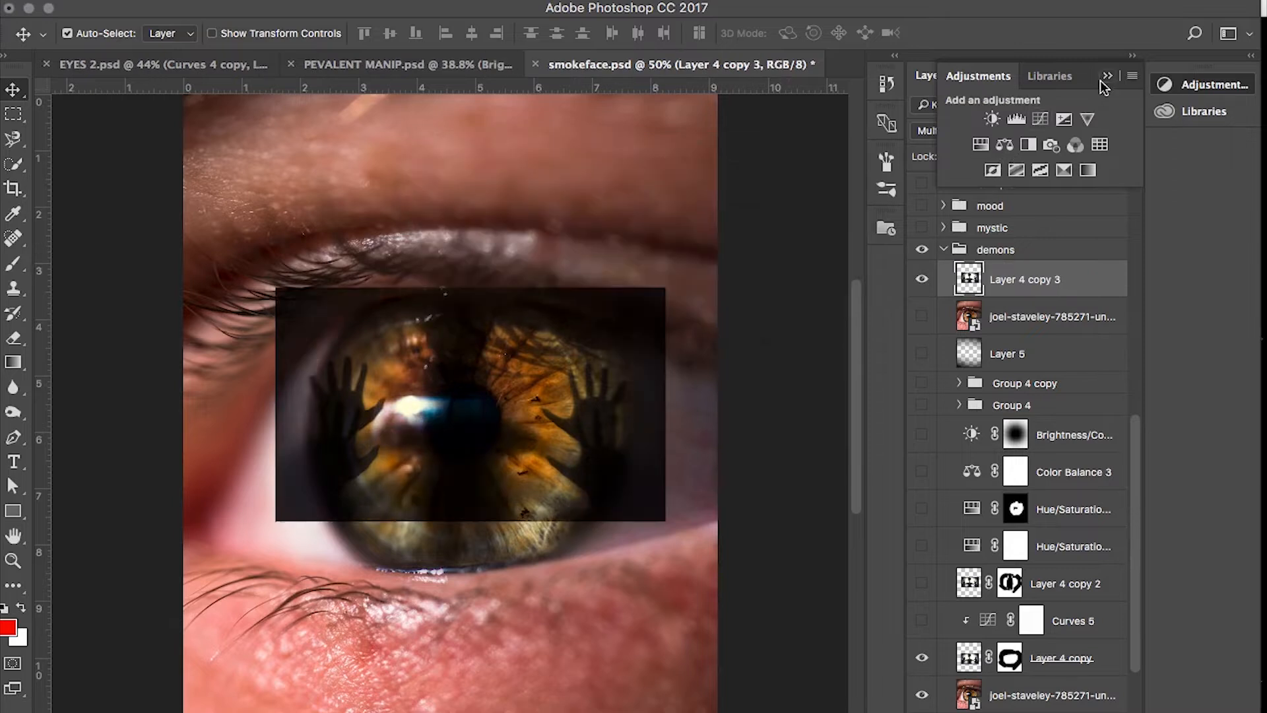
Compare the unmasked silhouette duplicate in Normal and Multiply blend modes, and delete the duplicate layer
click(1100, 80)
click(921, 127)
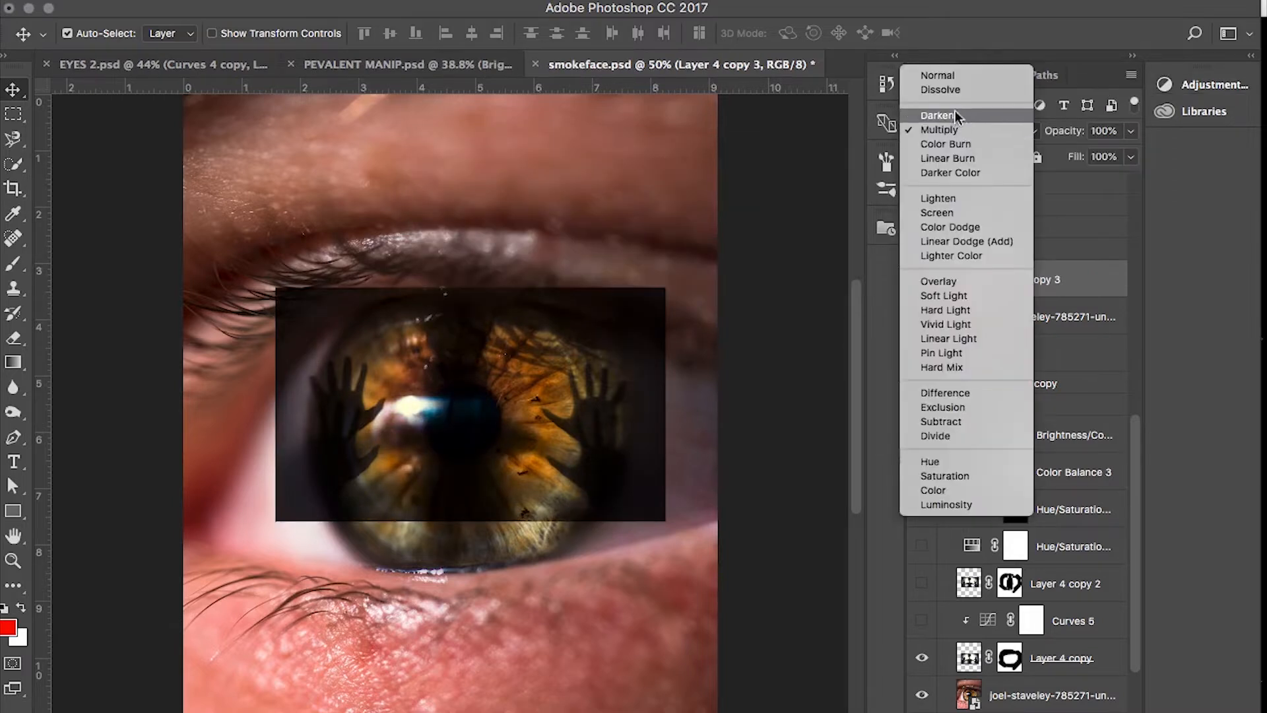
click(948, 75)
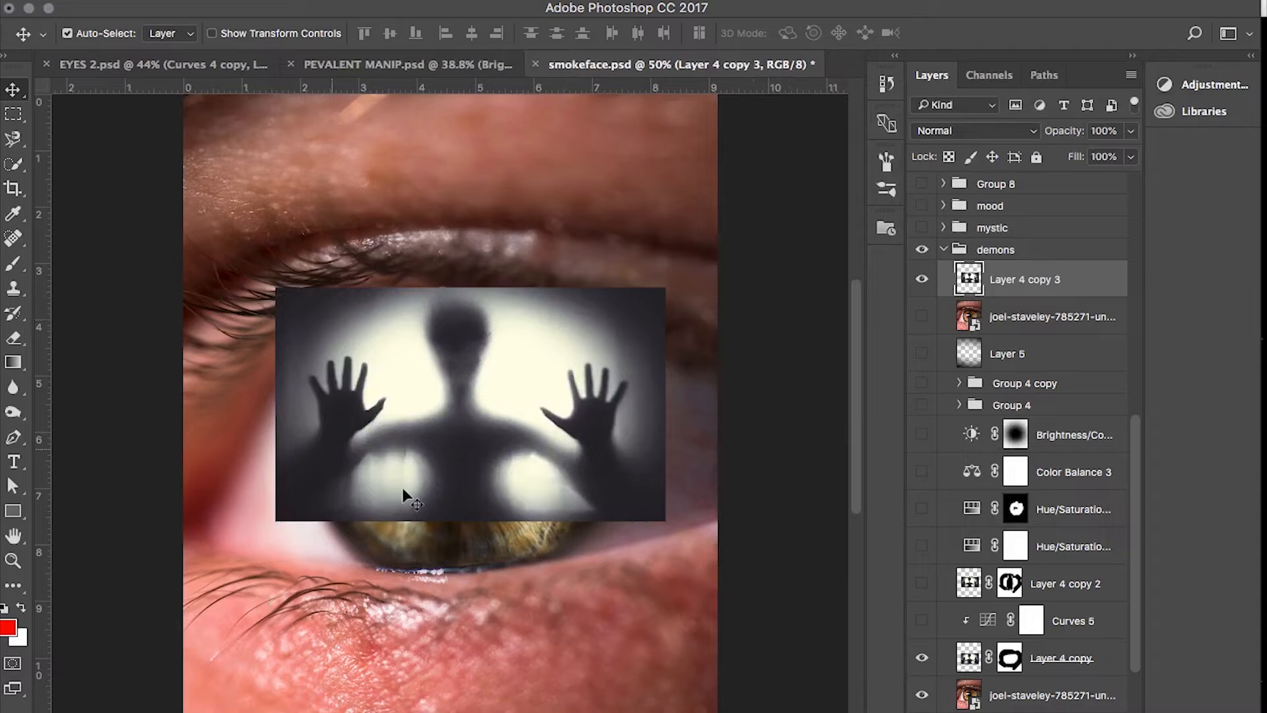
click(974, 131)
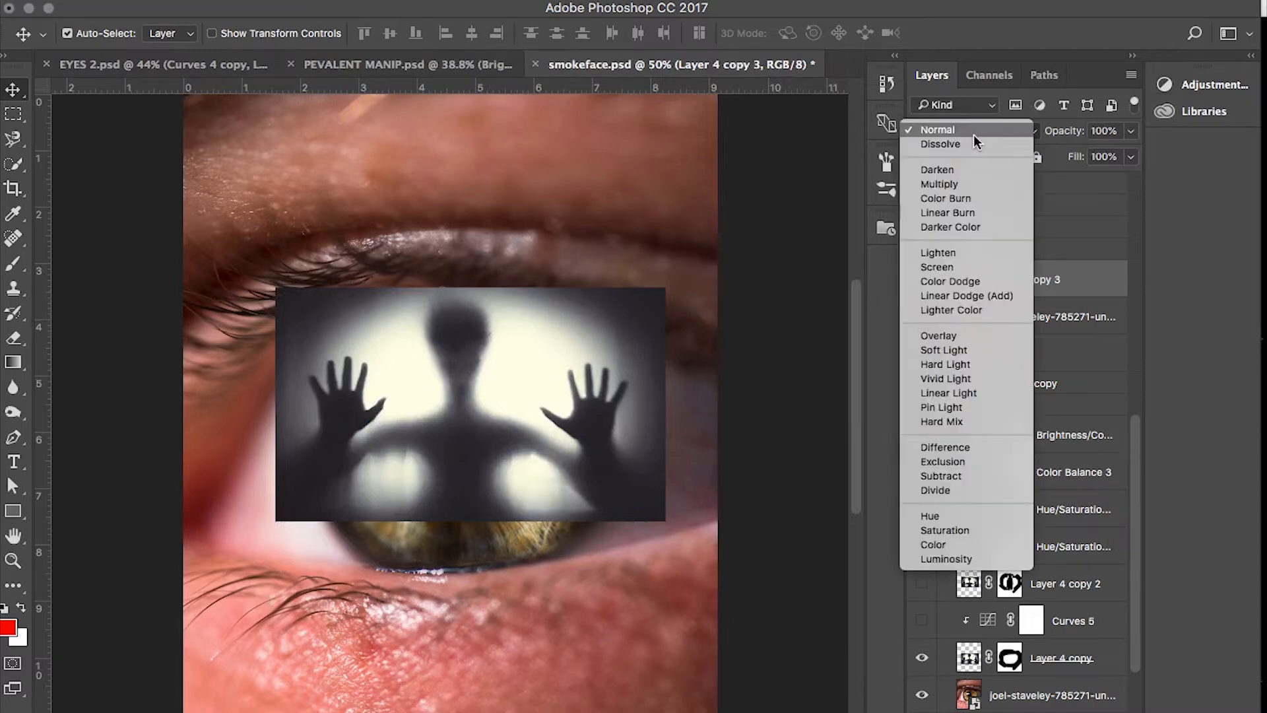
click(960, 183)
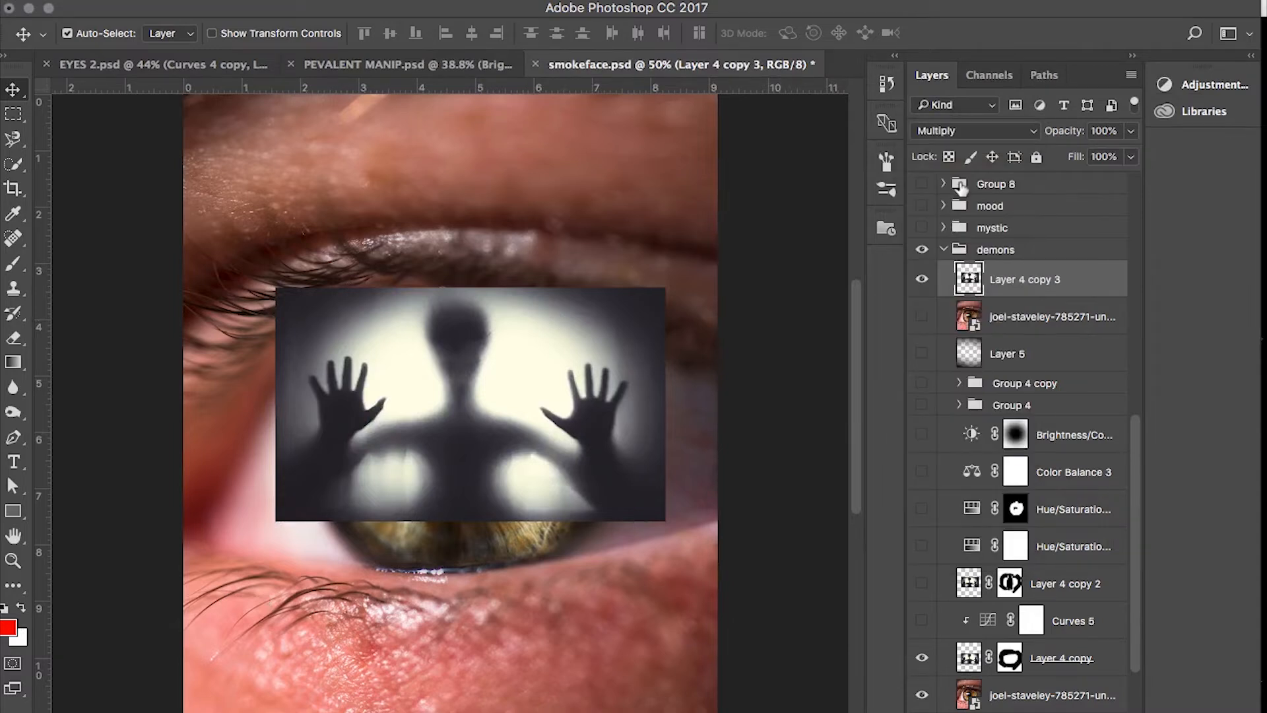
key(Delete)
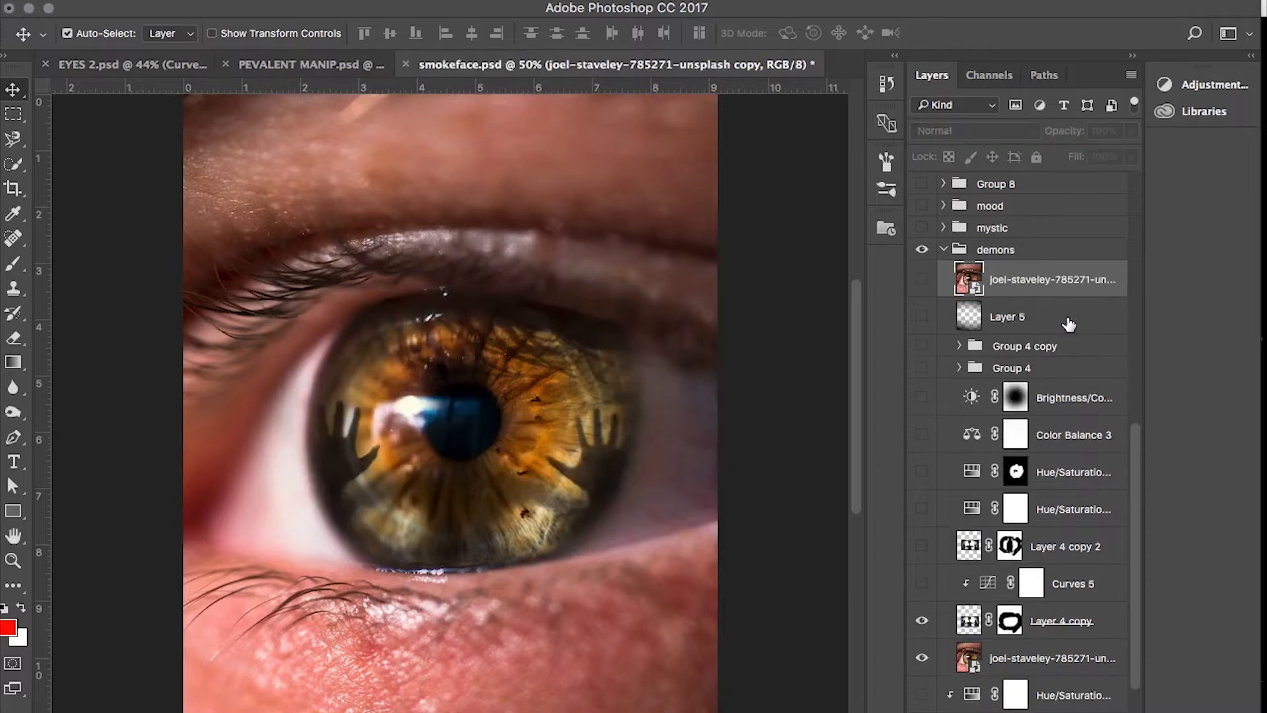
Paint black on the Layer 4 copy mask with a 137 px brush at 100% opacity, beside the iris's upper outer edge
click(1057, 625)
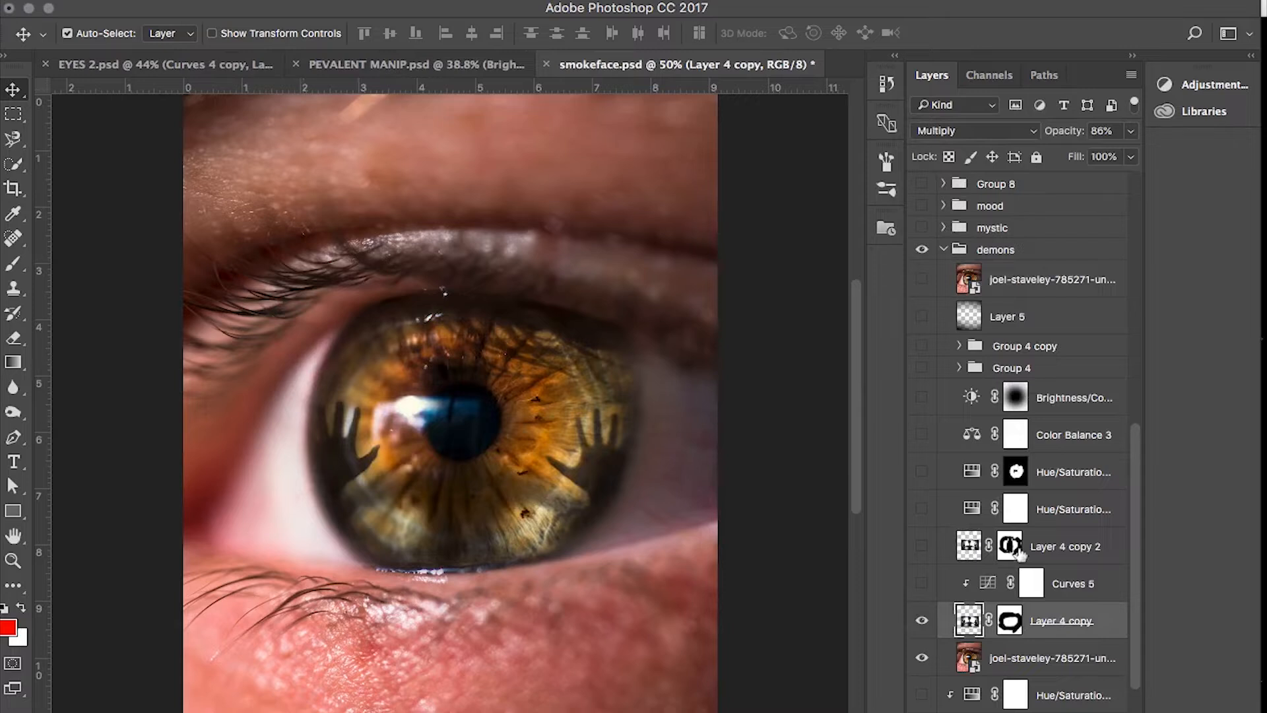
click(1010, 622)
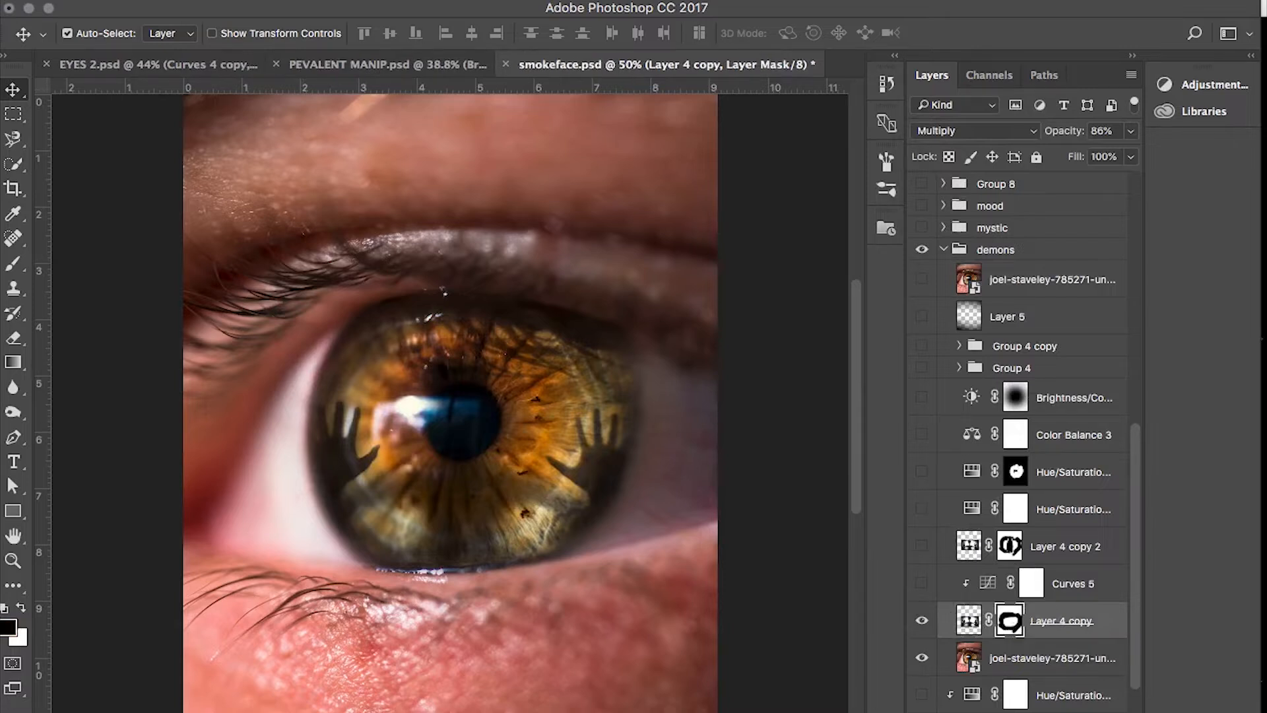
click(968, 622)
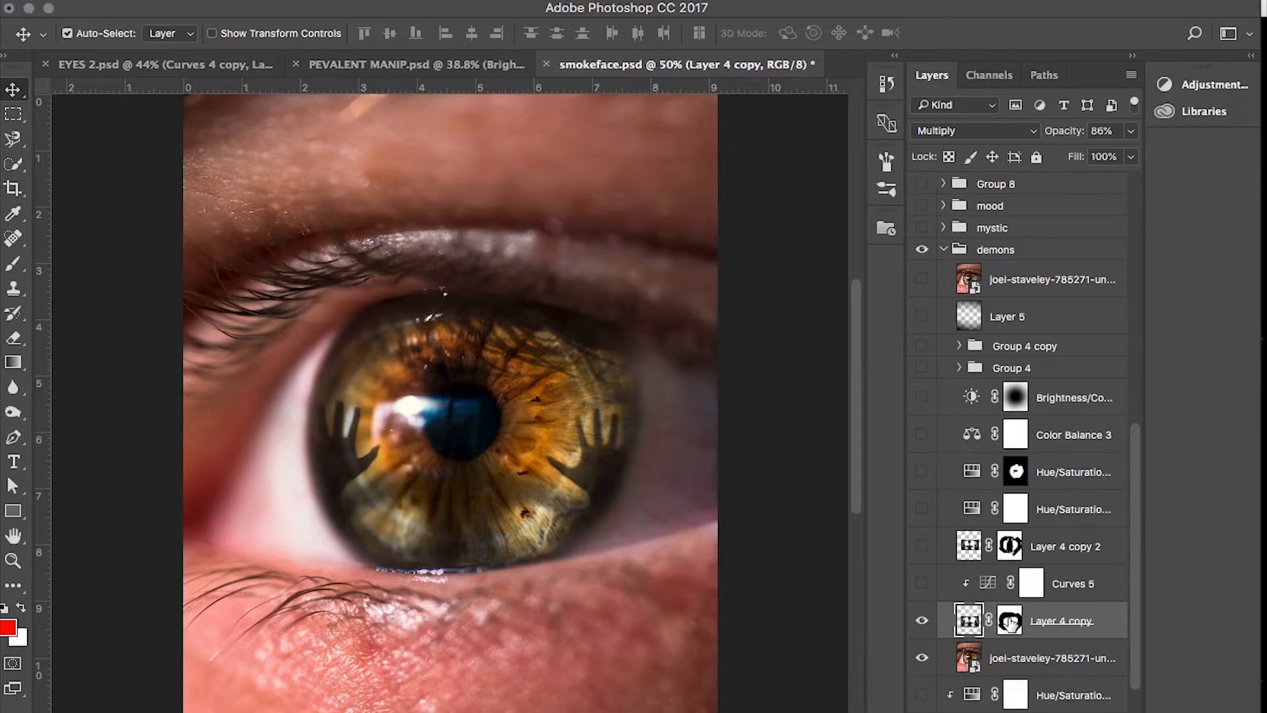
click(1010, 622)
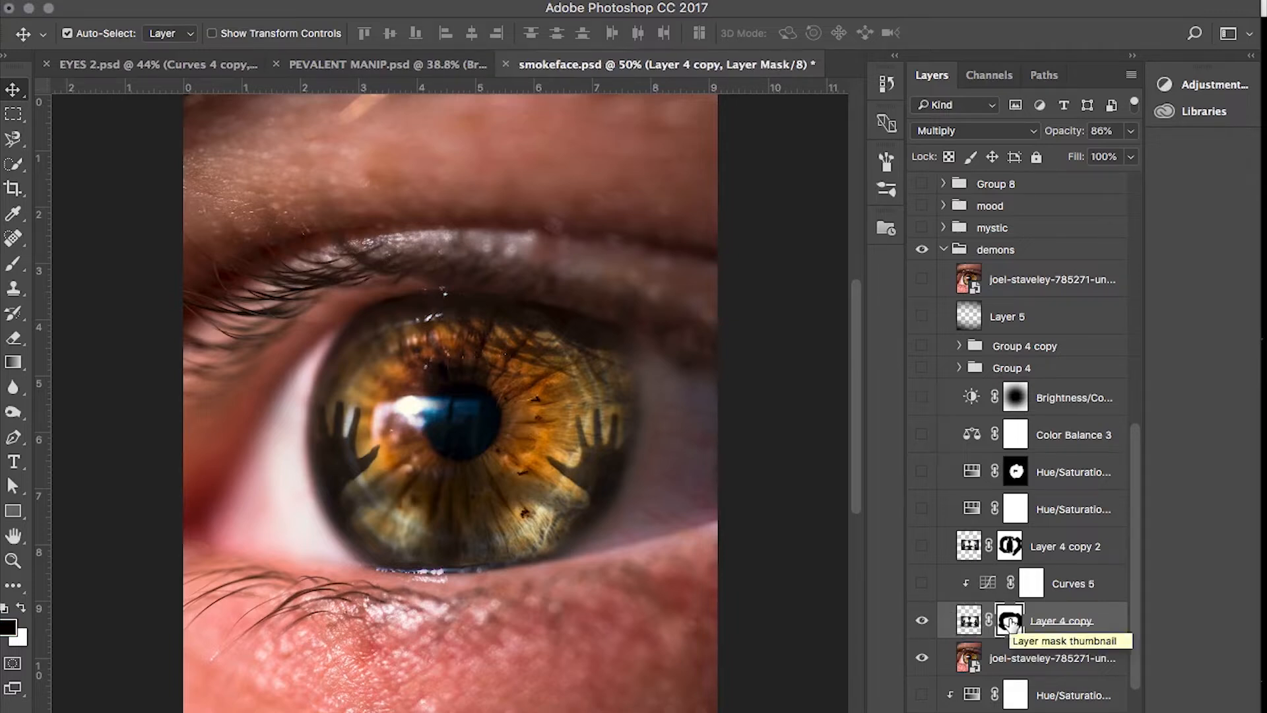
key(b)
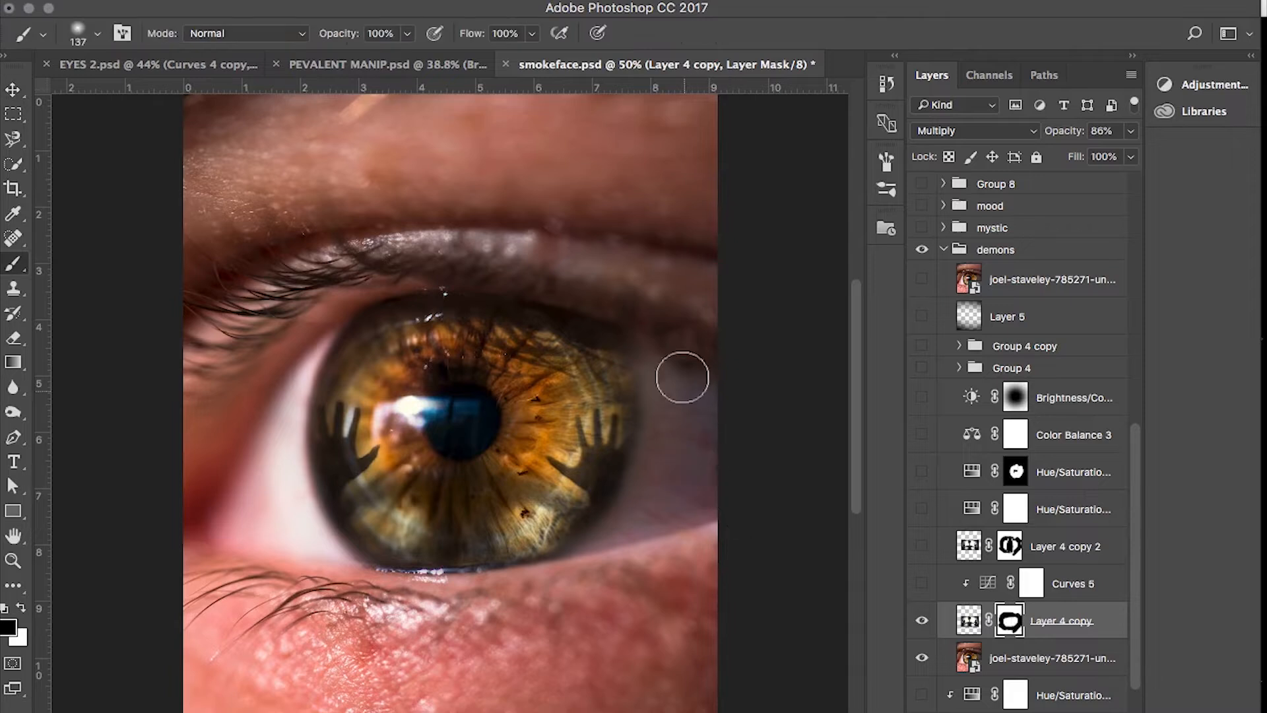
mouse_move(625, 340)
mouse_down()
mouse_move(574, 539)
mouse_move(744, 334)
mouse_up()
key(x)
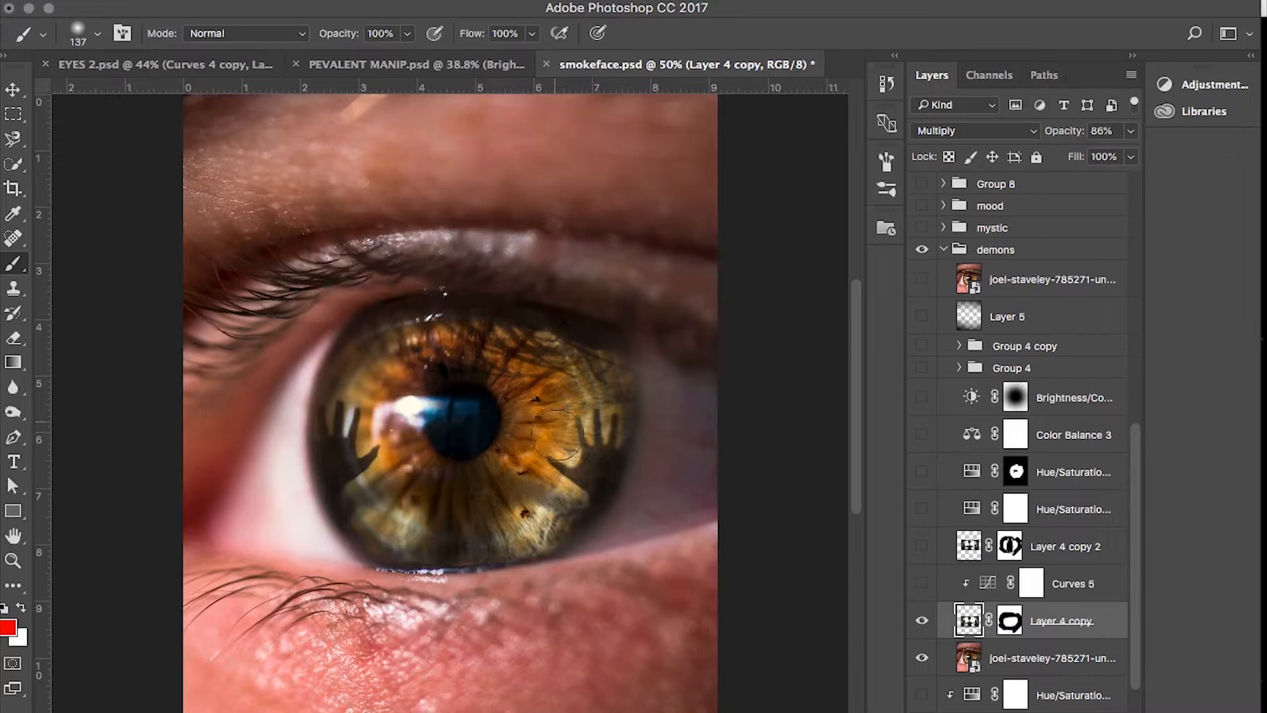
Show the Curves 5 adjustment clipped to Layer 4 copy and examine its RGB curve
click(923, 583)
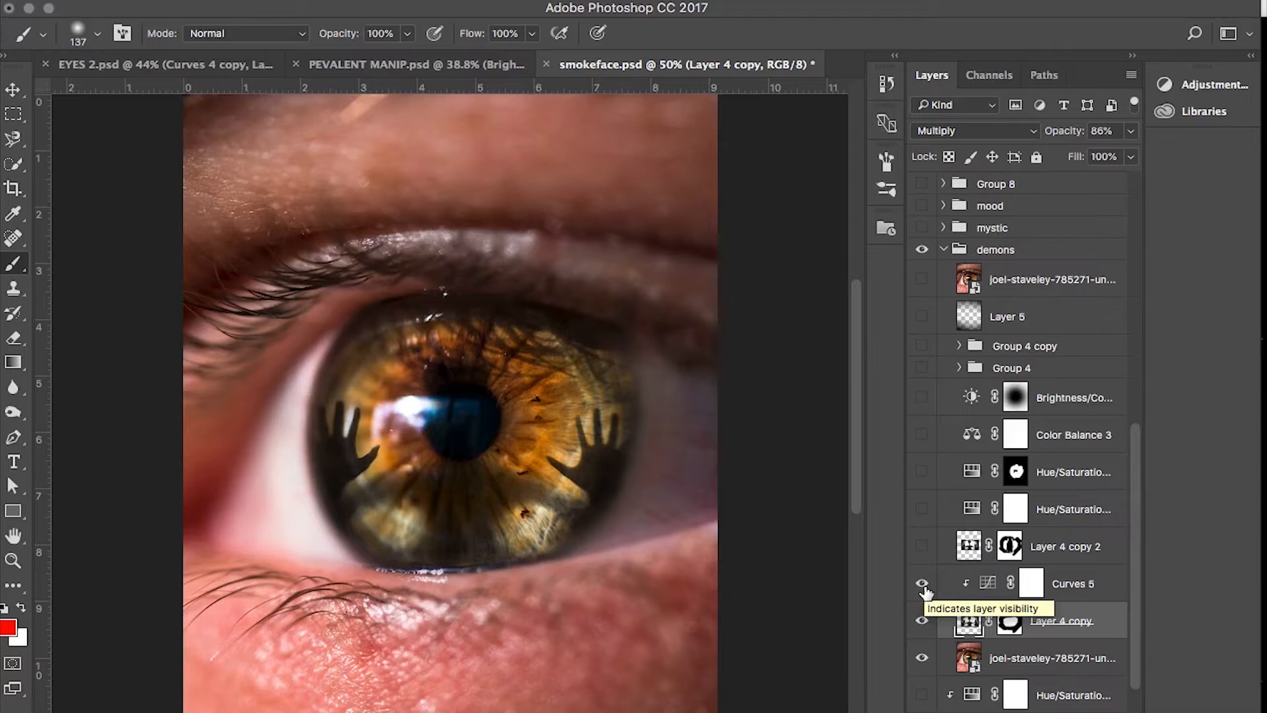
double_click(986, 583)
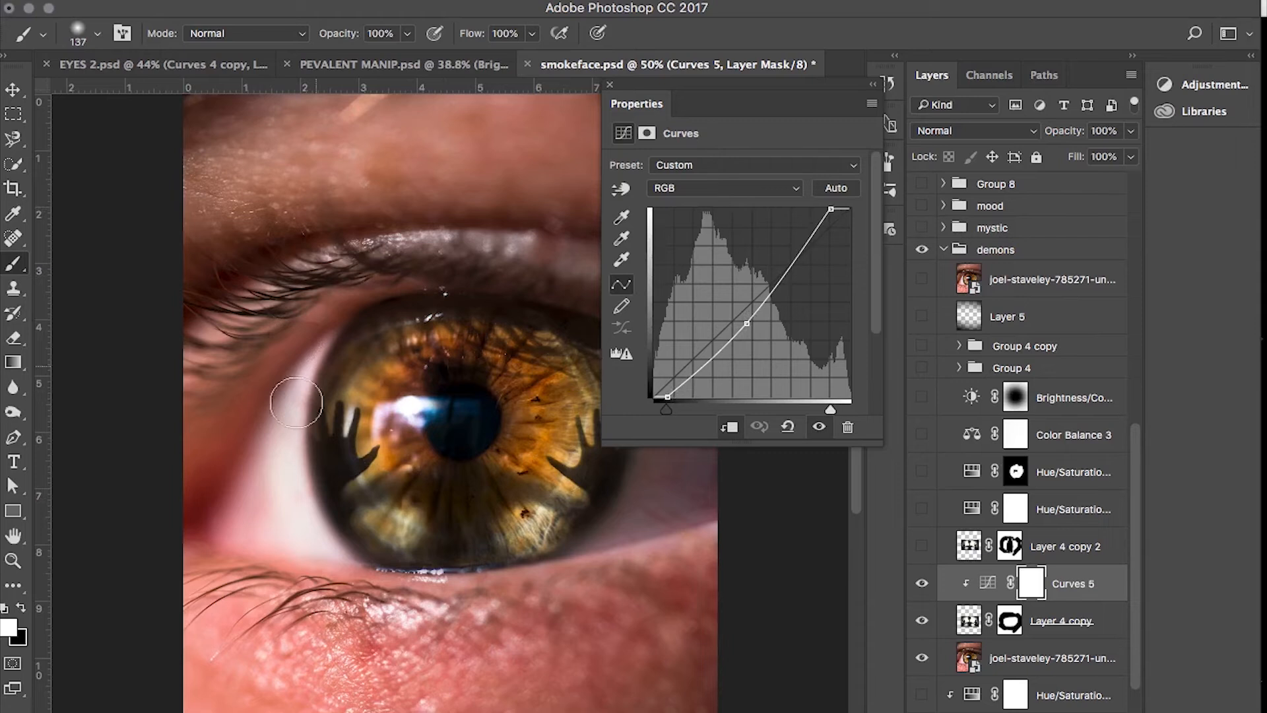
click(610, 85)
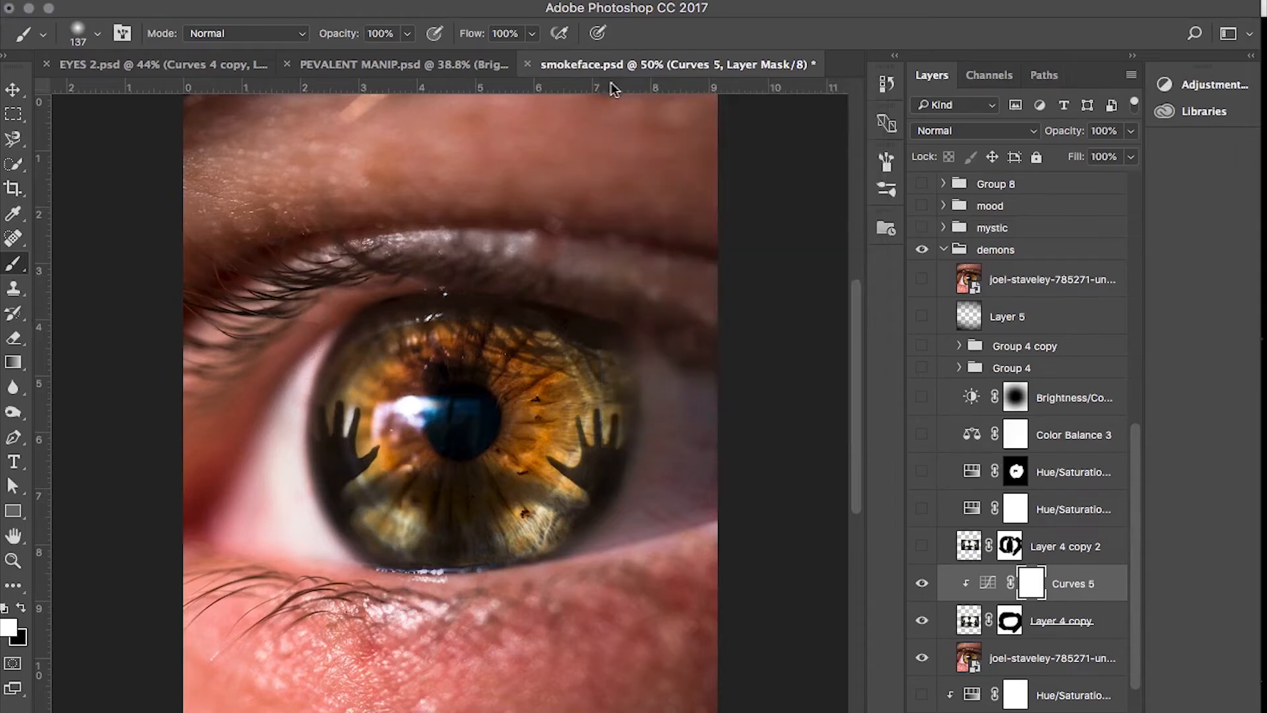
Show the two Hue/Saturation layers above Layer 4 copy 2 and set the masked iris adjustment's hue to +133
click(922, 509)
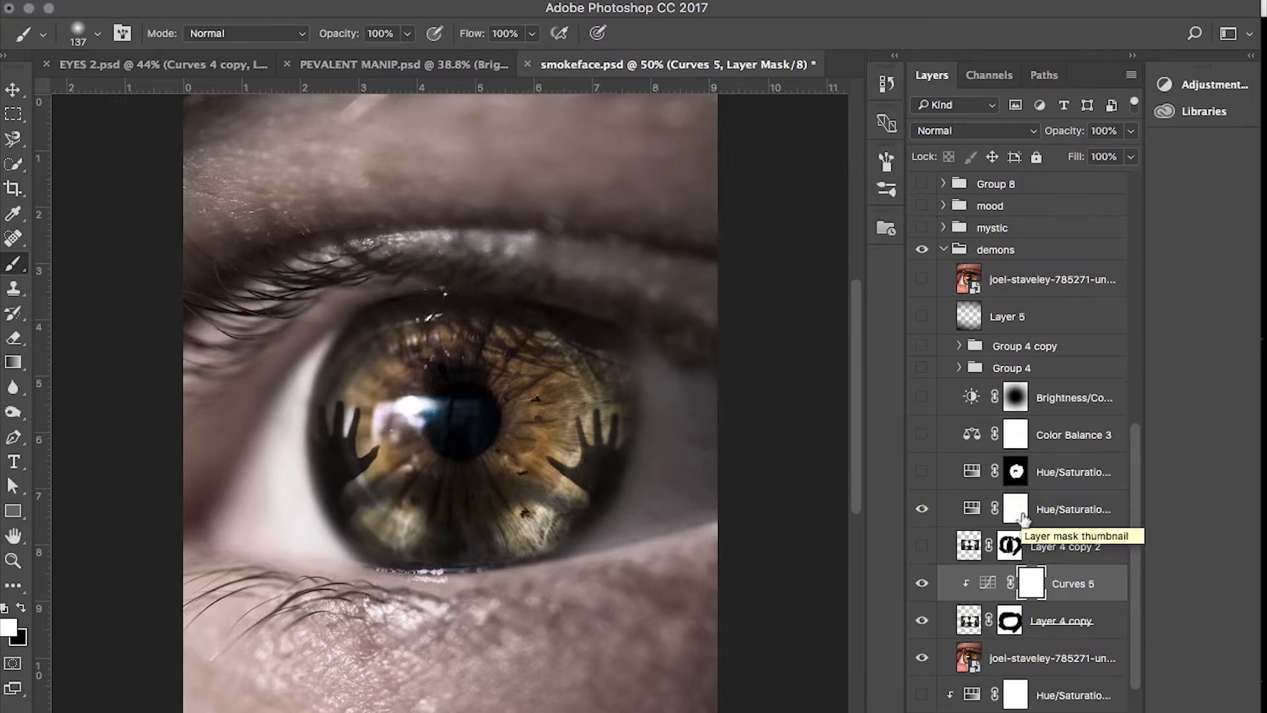
click(922, 471)
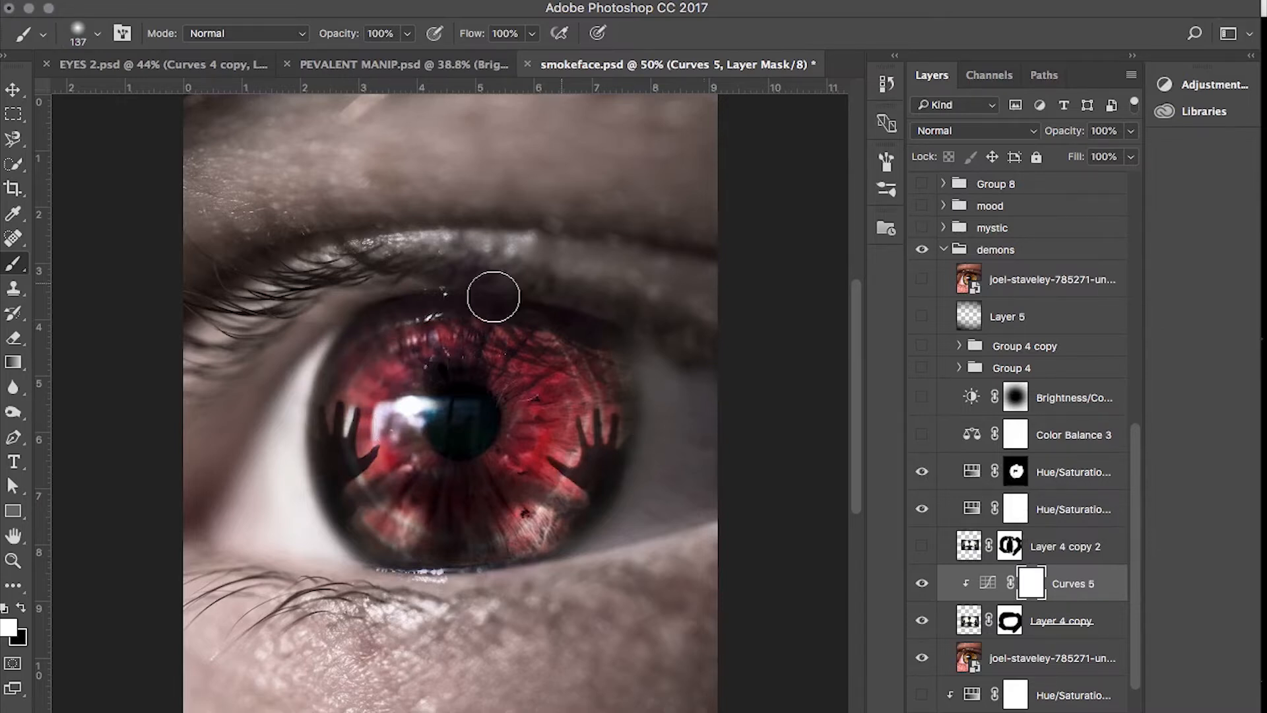
double_click(972, 472)
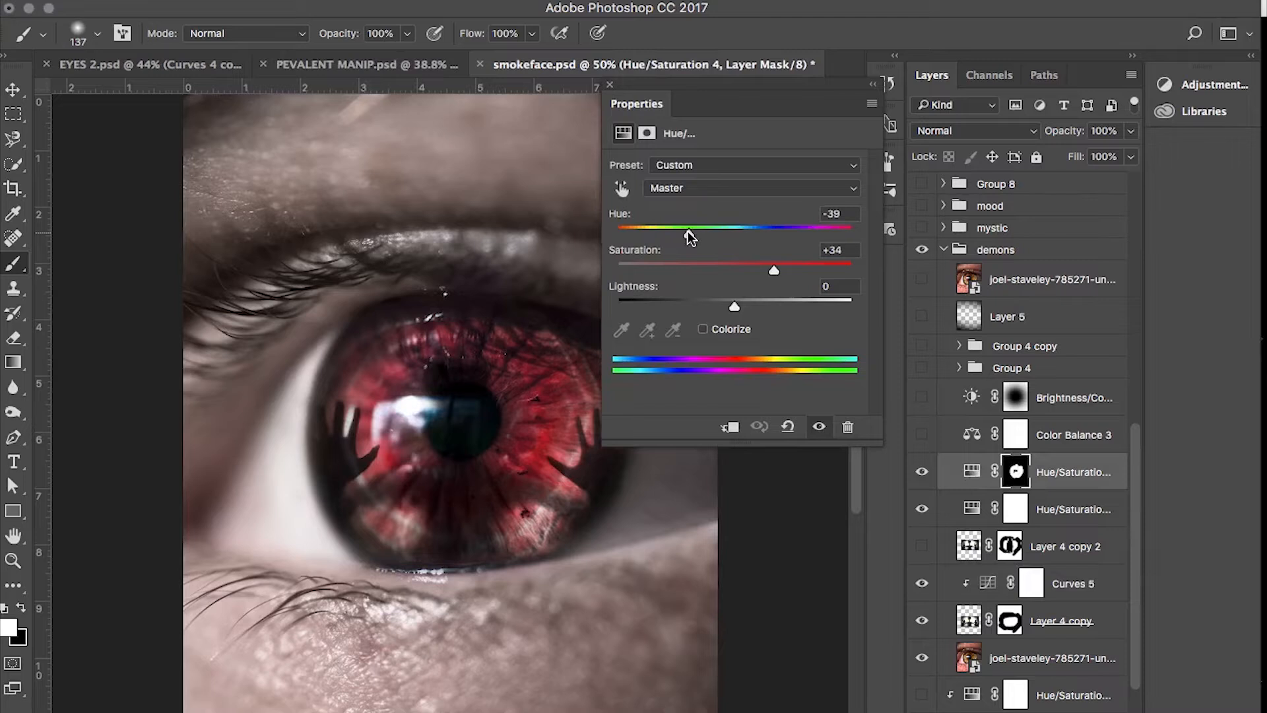
drag(688, 231, 829, 239)
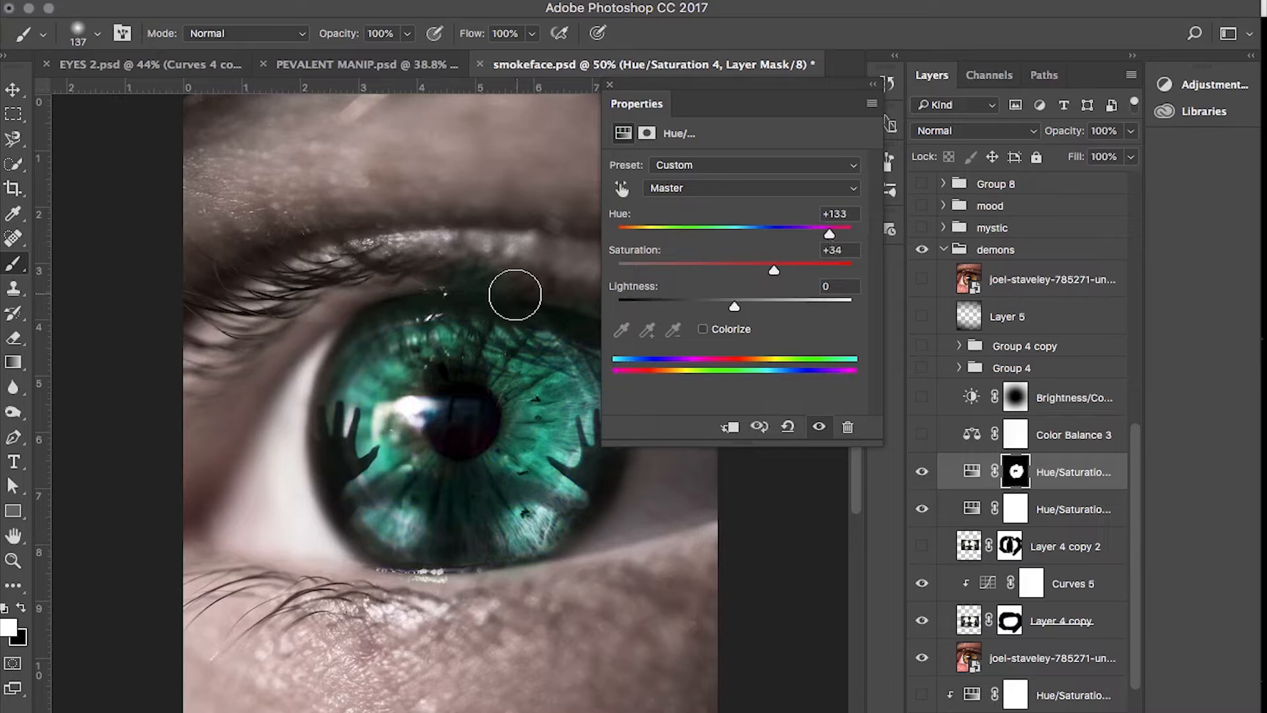
Paint black on the iris Hue/Saturation mask to remove the colour spilling onto the upper eyelid
click(1016, 472)
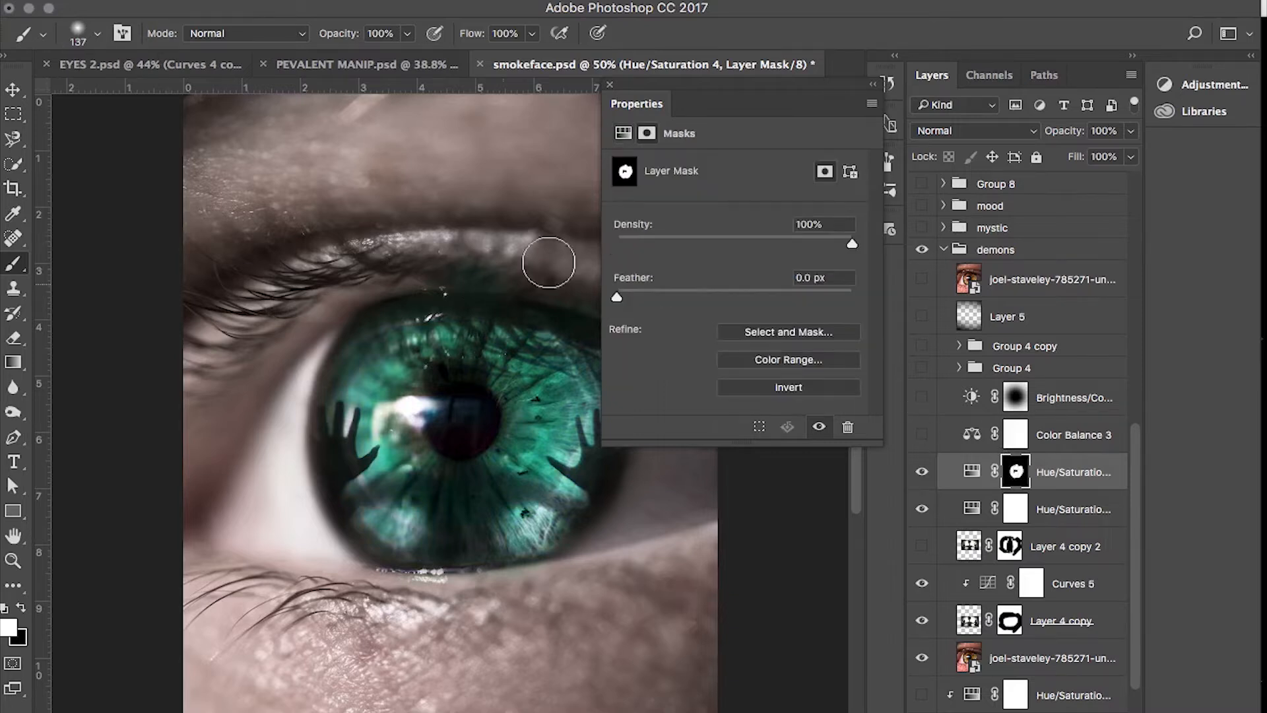
key(x)
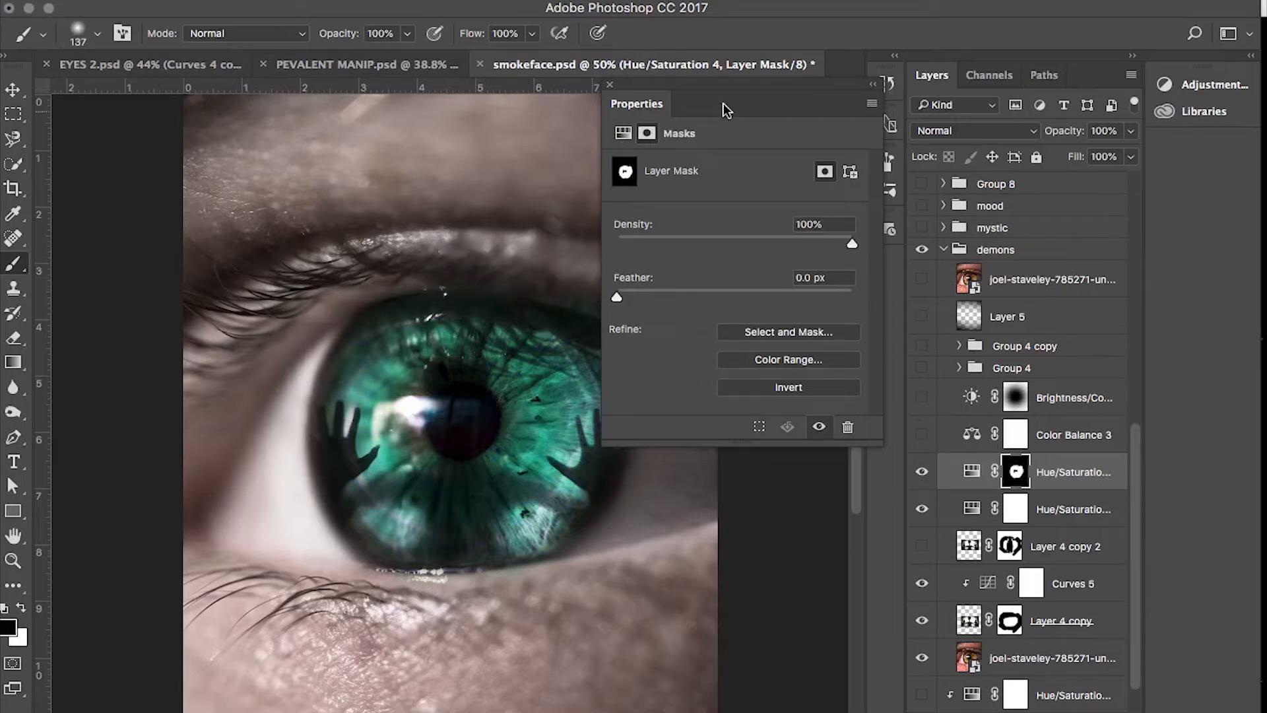
Set the hue of the masked Hue/Saturation adjustment on the iris to -35, turning the iris red
drag(725, 103, 905, 105)
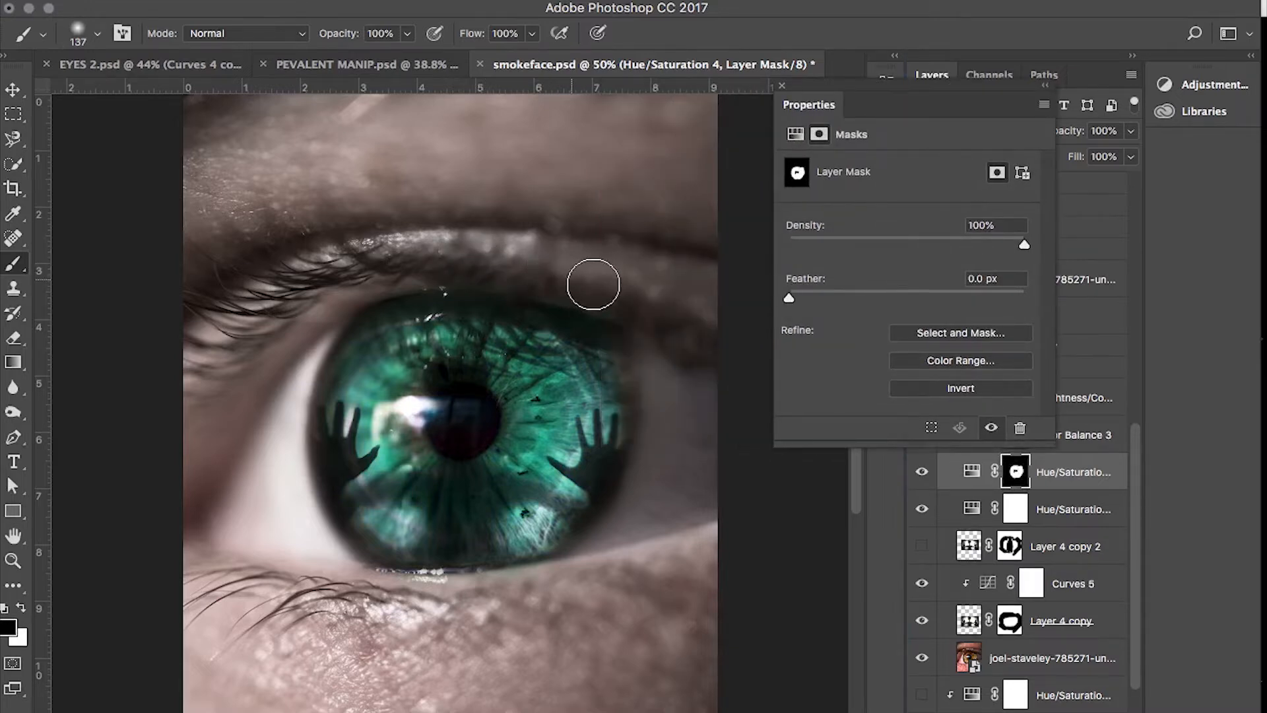
click(783, 86)
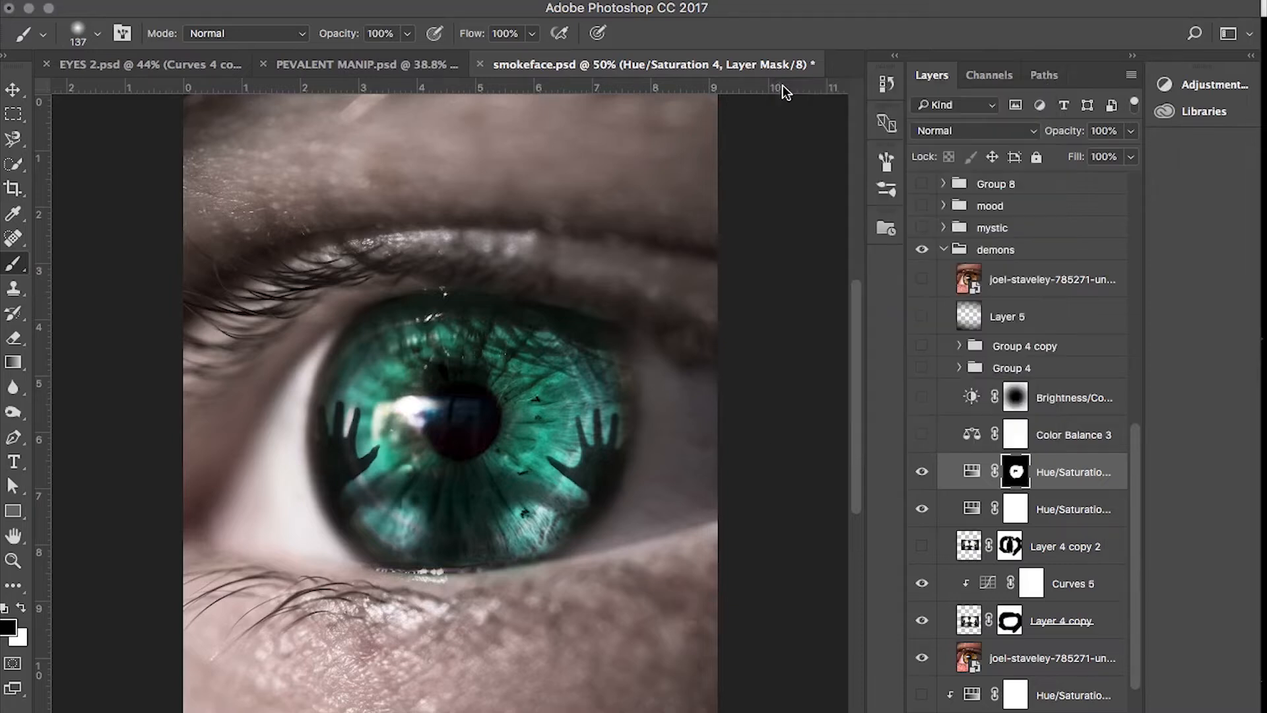
double_click(972, 471)
drag(1002, 235, 866, 236)
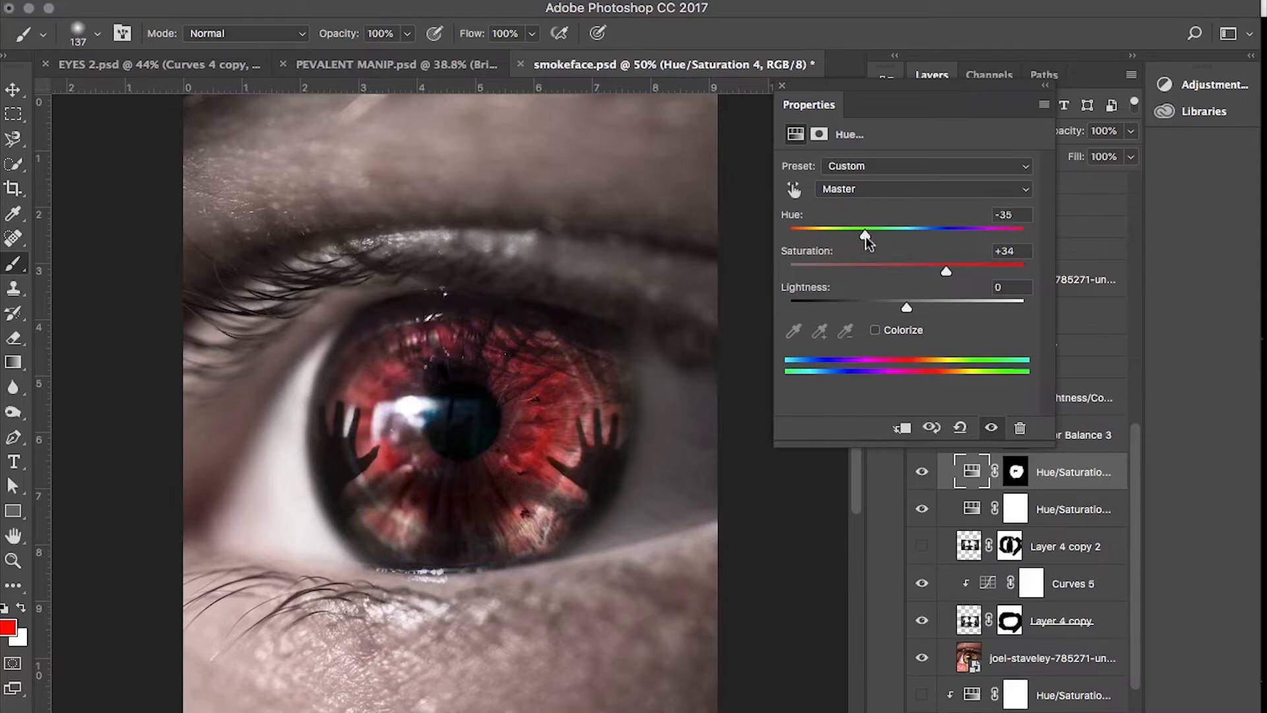
click(783, 86)
Show the Color Balance 3 adjustment and set its midtones Cyan–Red value to -15
click(922, 436)
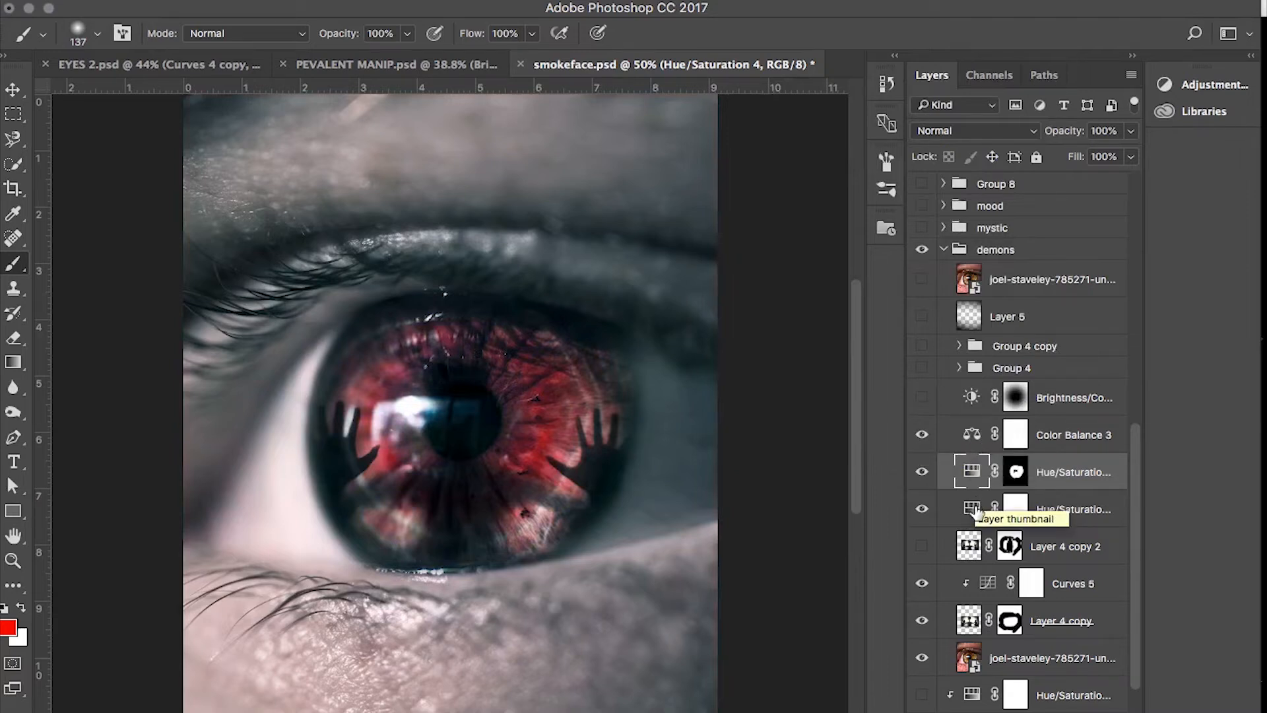
double_click(971, 434)
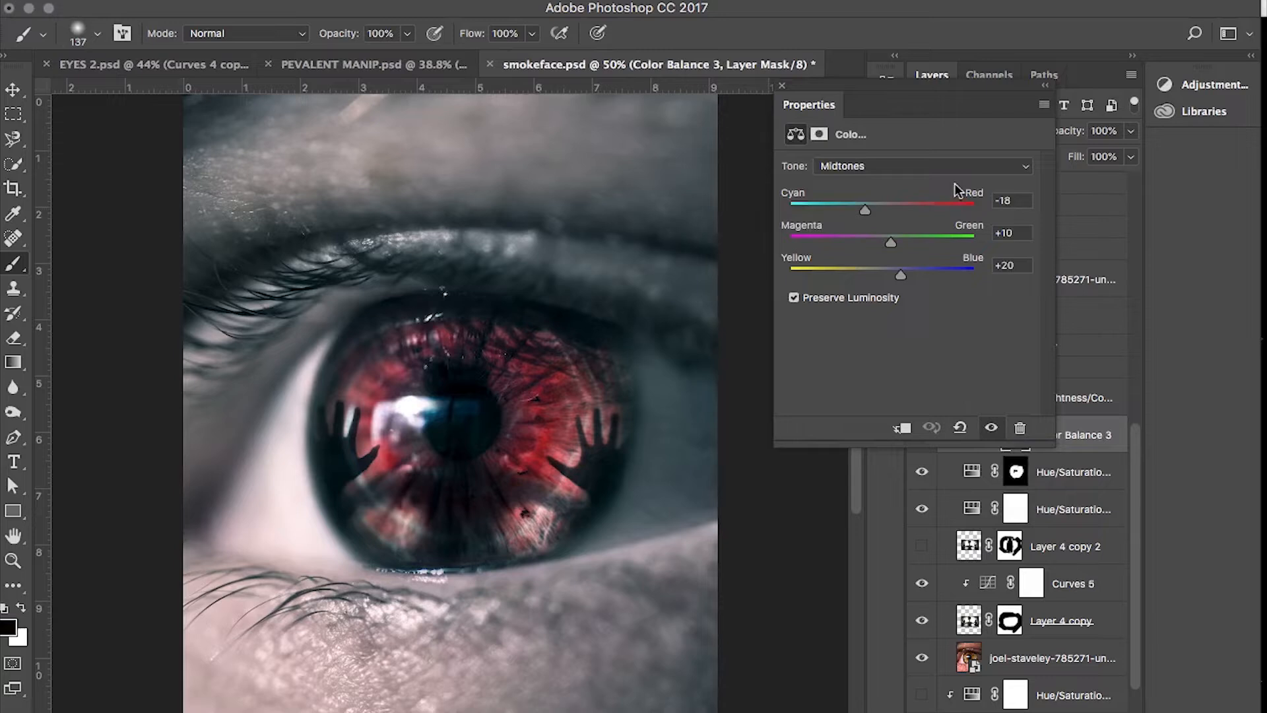
drag(949, 120, 931, 167)
click(1182, 85)
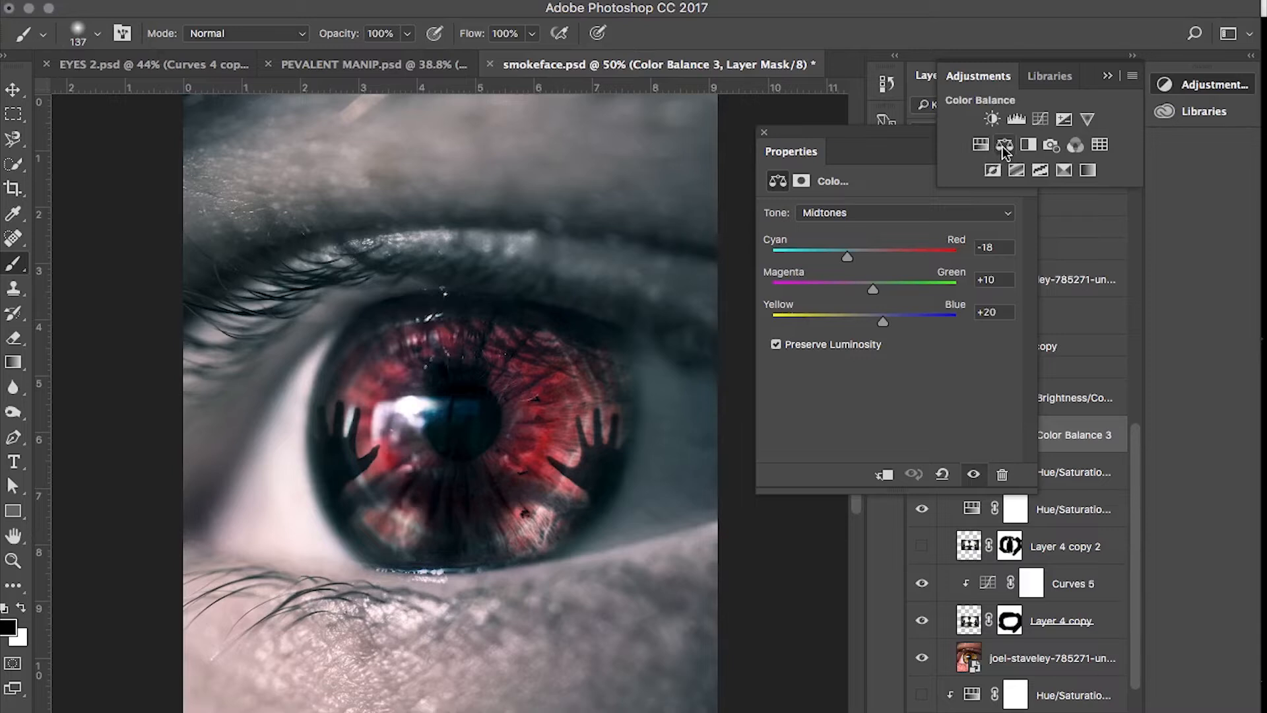
click(1109, 76)
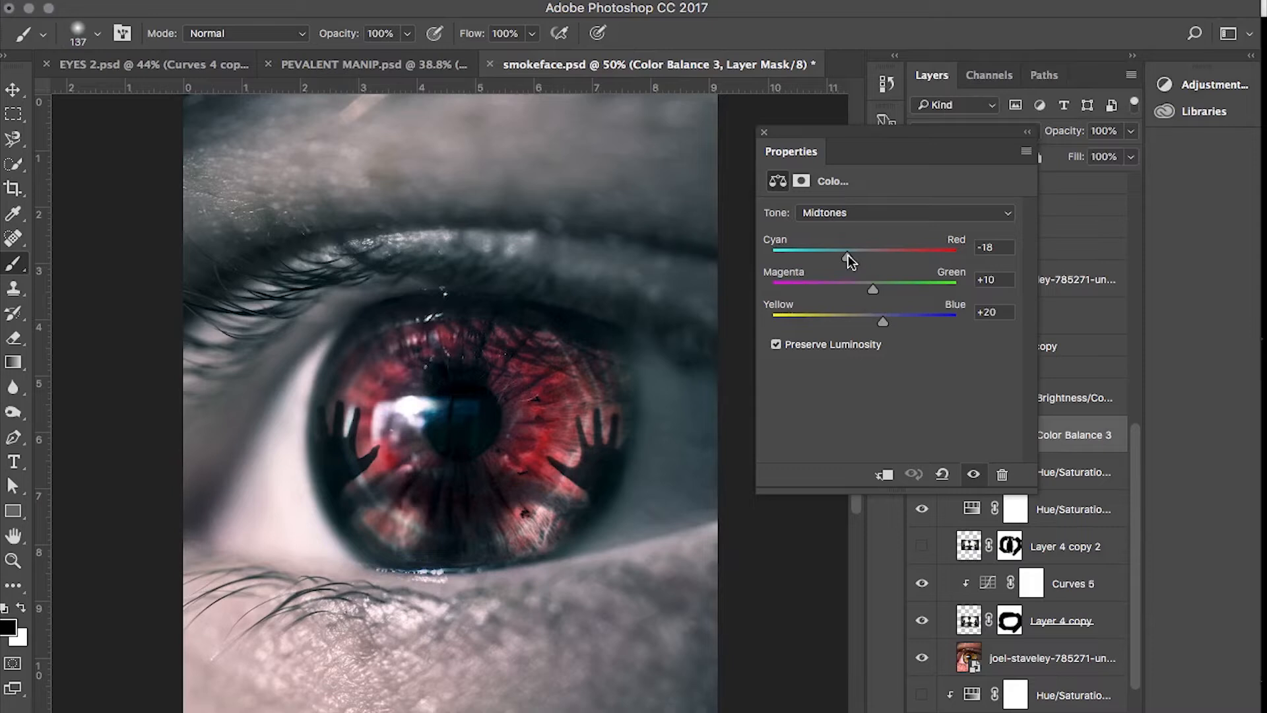
drag(847, 255, 903, 257)
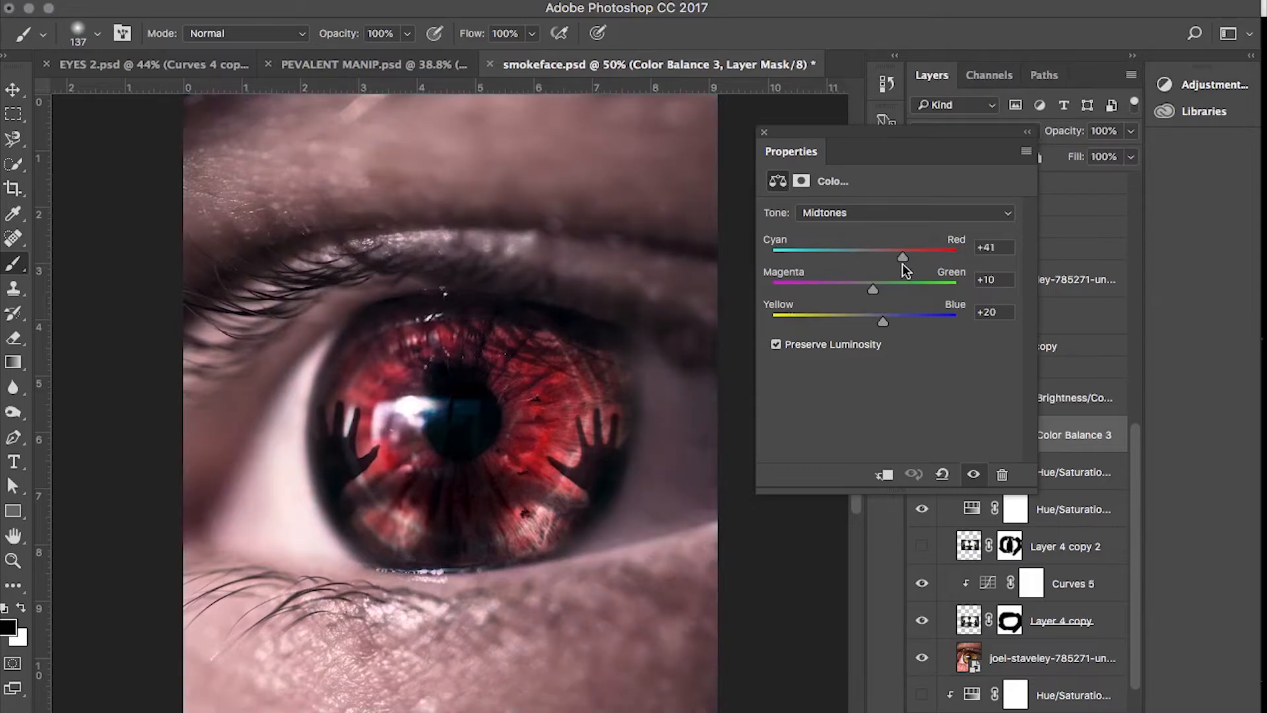
drag(903, 264, 853, 277)
Set the highlights Cyan–Red value of Color Balance 3 to +18
click(842, 214)
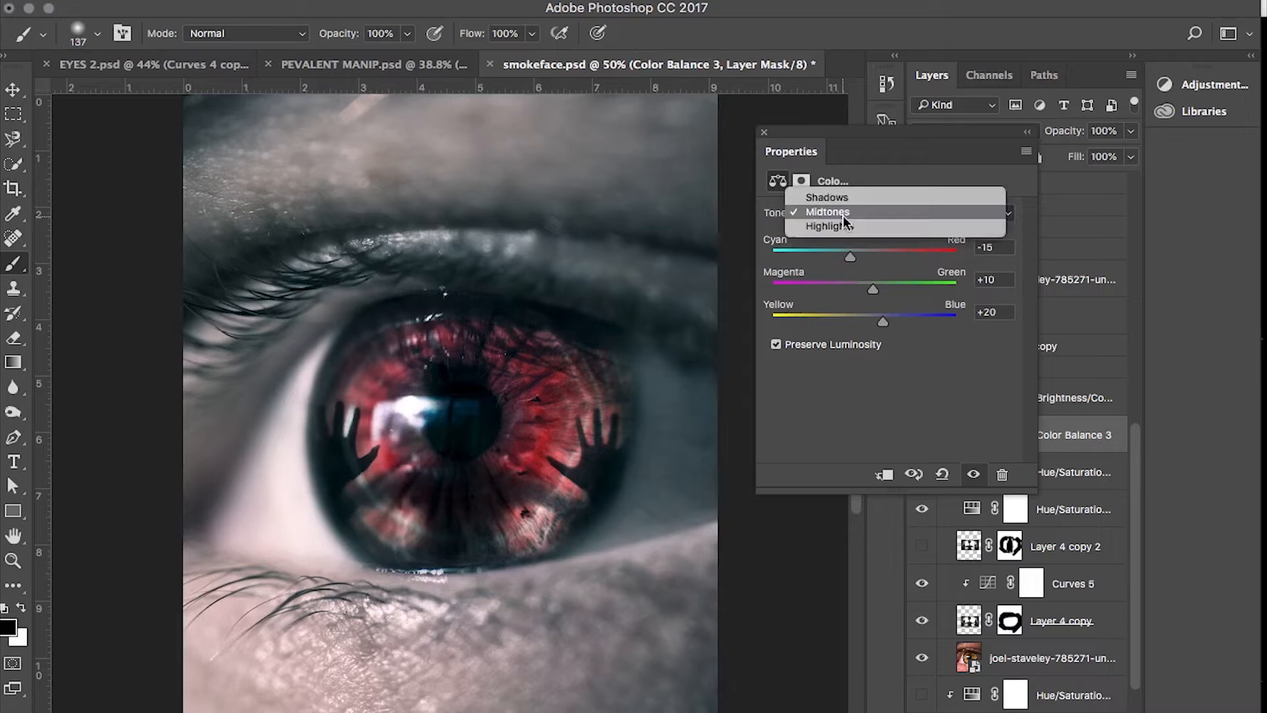
click(837, 197)
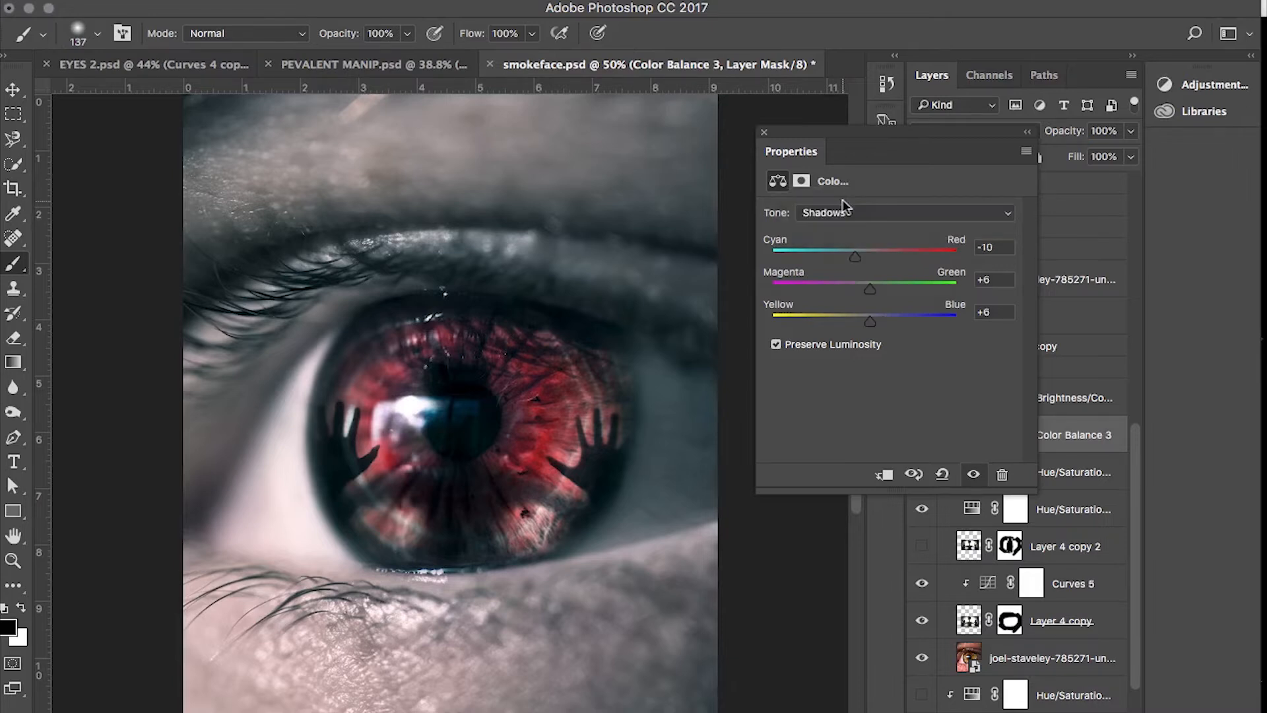
click(849, 218)
click(852, 240)
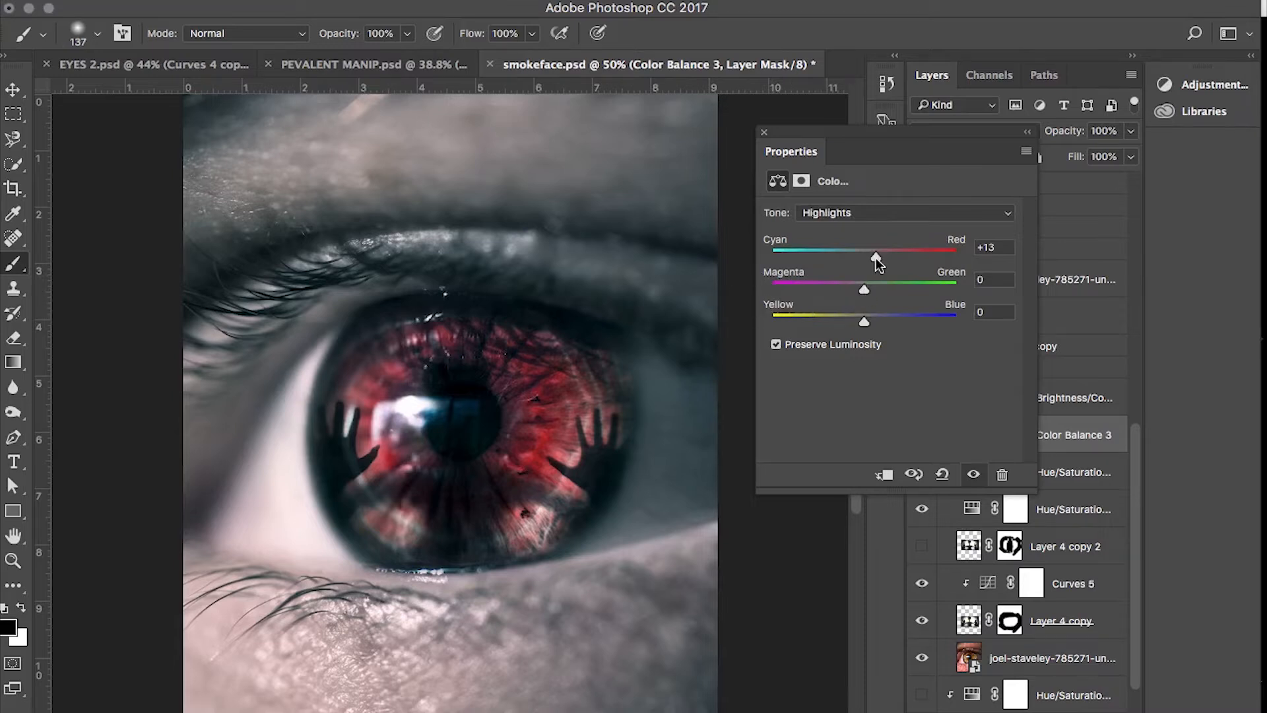
mouse_move(874, 256)
mouse_down()
mouse_move(898, 256)
mouse_move(877, 259)
mouse_up()
Try a strong cyan shift of -85 in Color Balance 3's shadows, and return the Cyan–Red value to -10
click(869, 213)
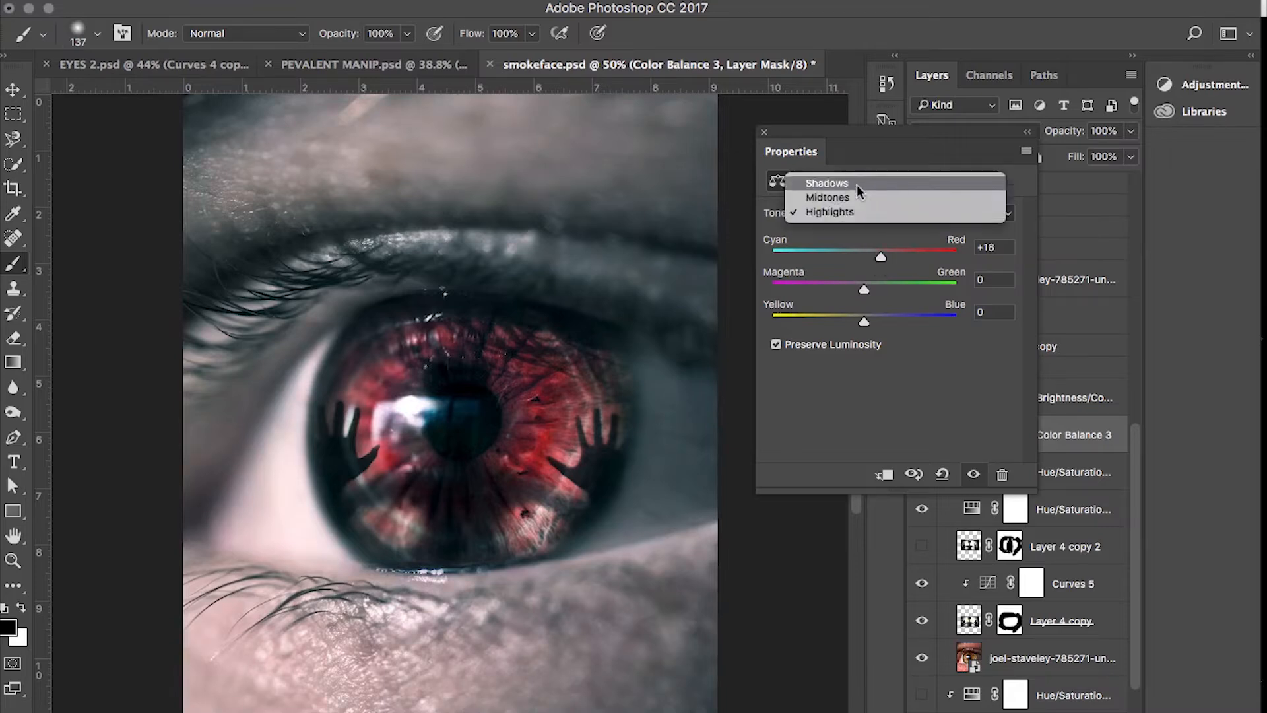
click(856, 185)
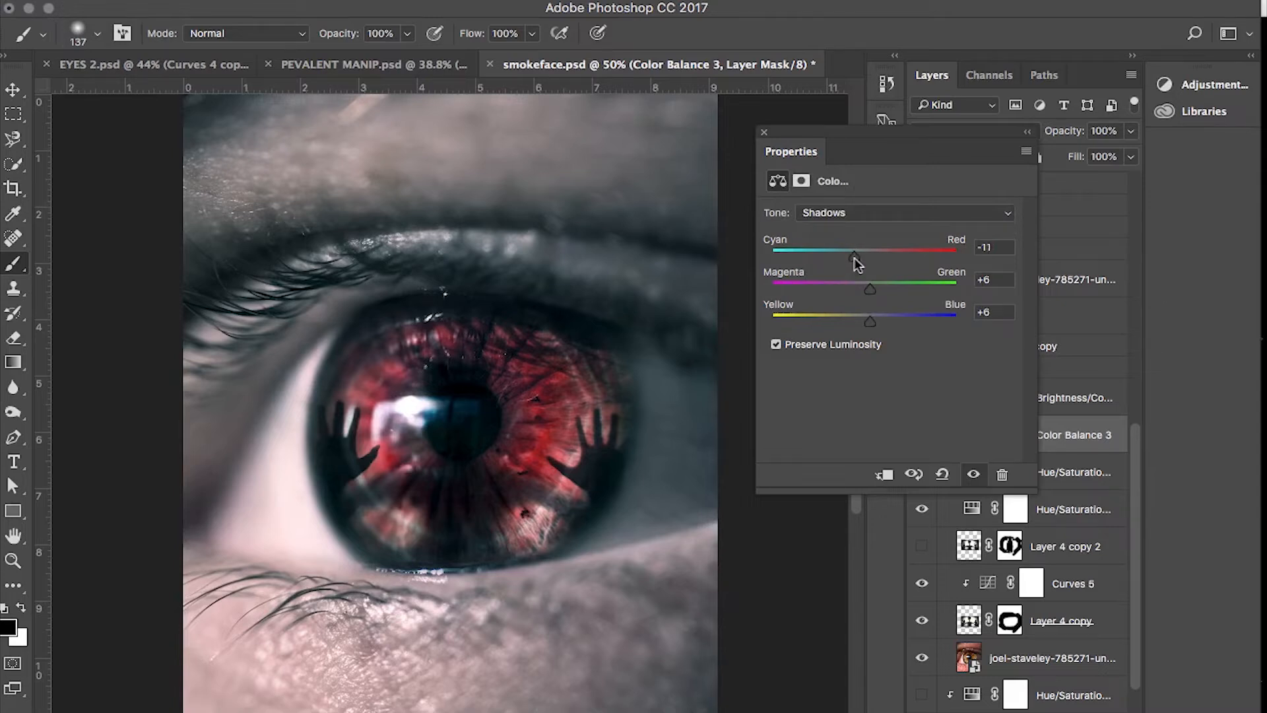
mouse_move(855, 259)
mouse_down()
mouse_move(696, 263)
mouse_move(853, 268)
mouse_up()
drag(853, 267, 783, 265)
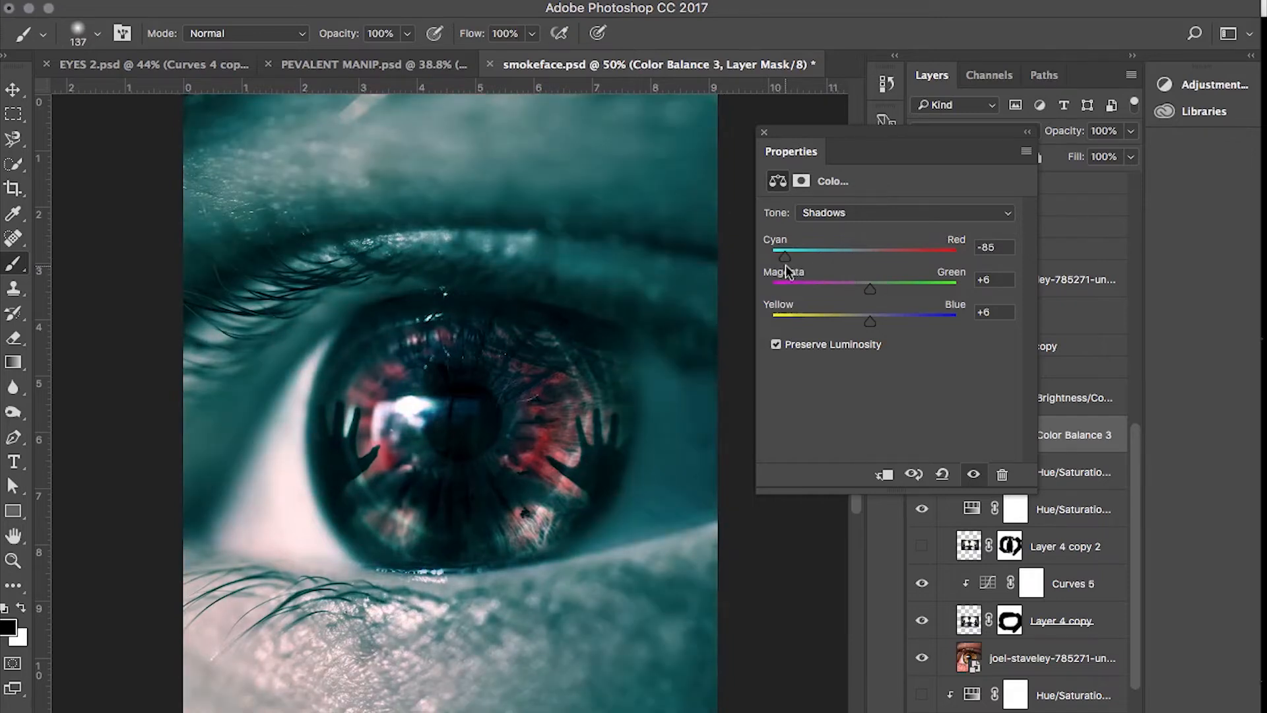
drag(785, 266, 856, 271)
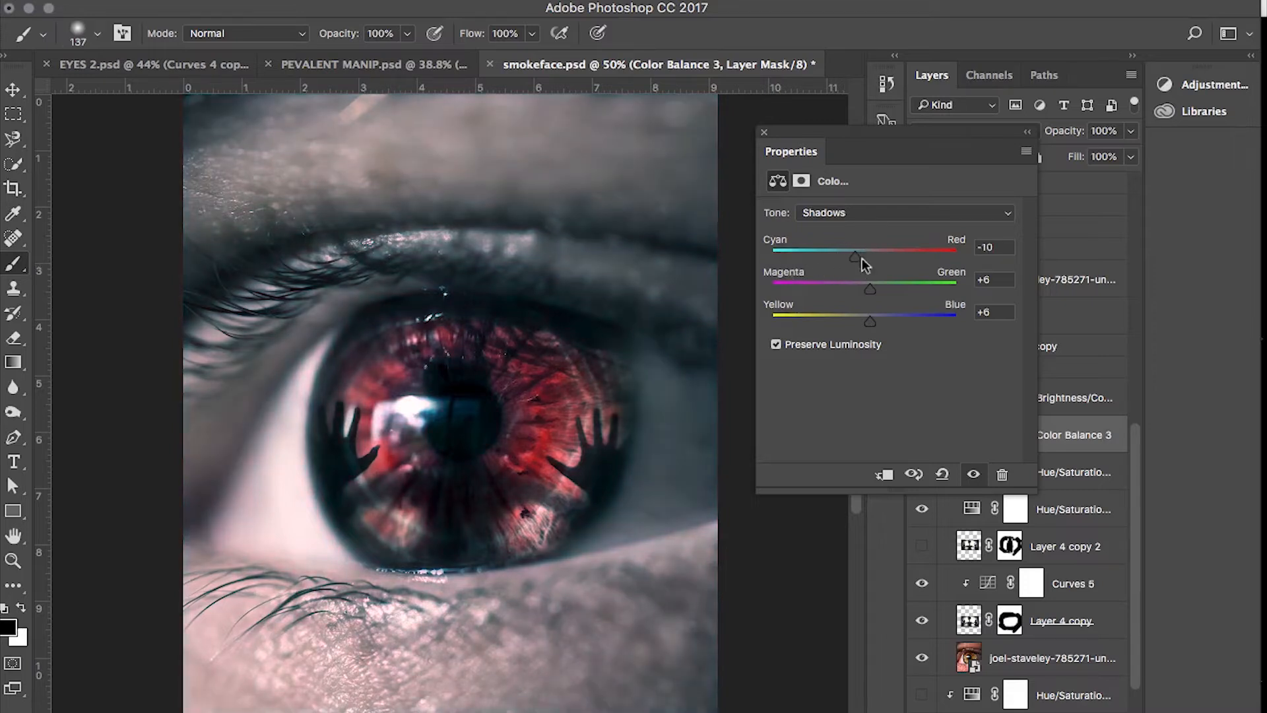
click(764, 132)
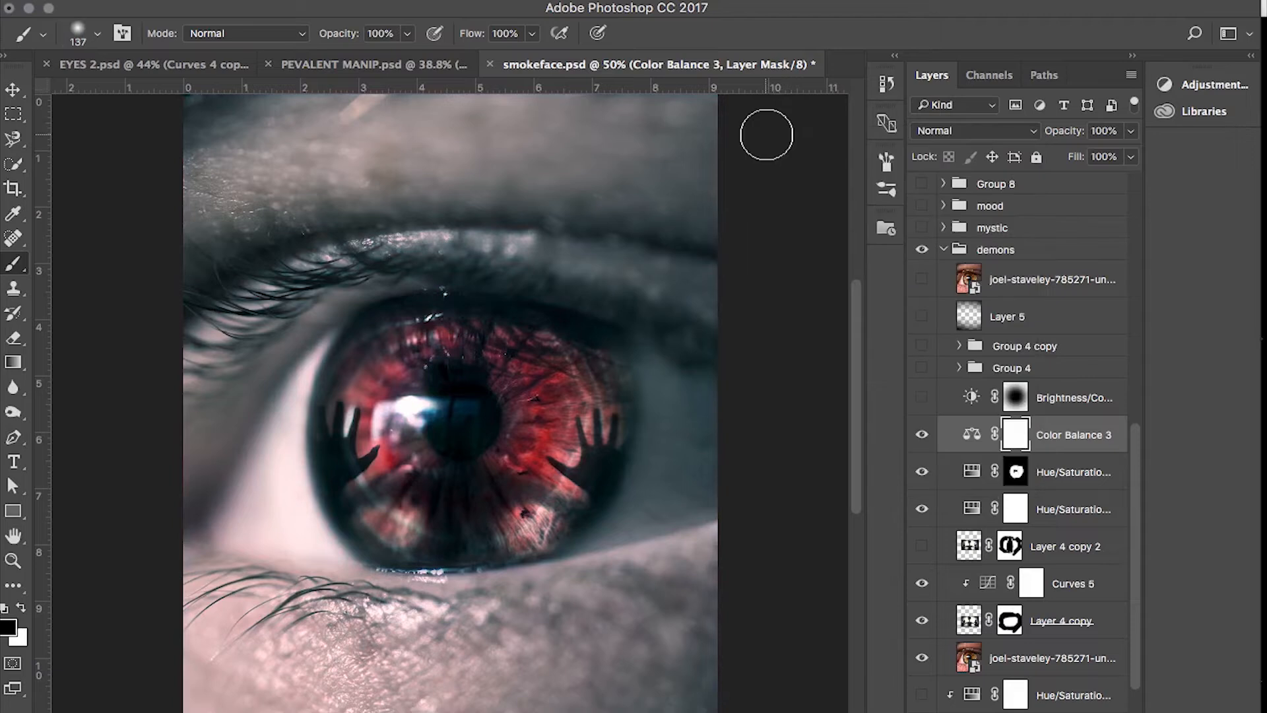
Add a new Brightness/Contrast adjustment above Color Balance 3 with brightness at -83
click(922, 399)
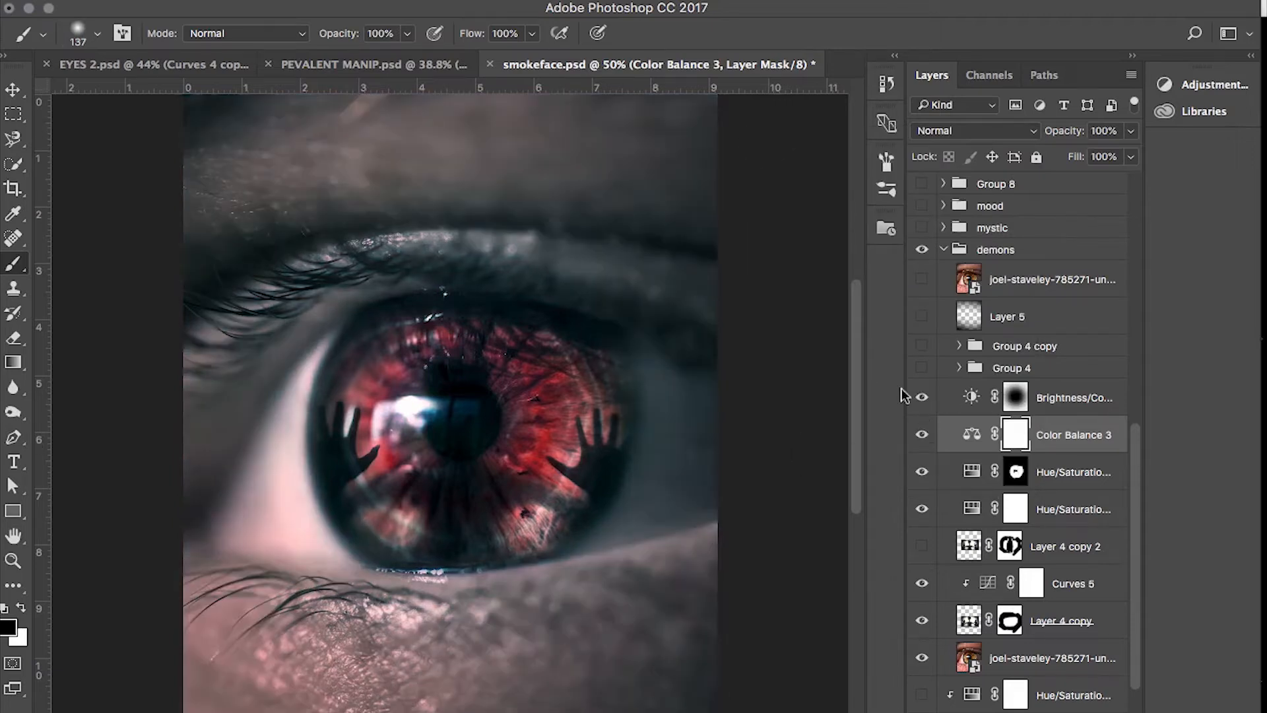
click(918, 397)
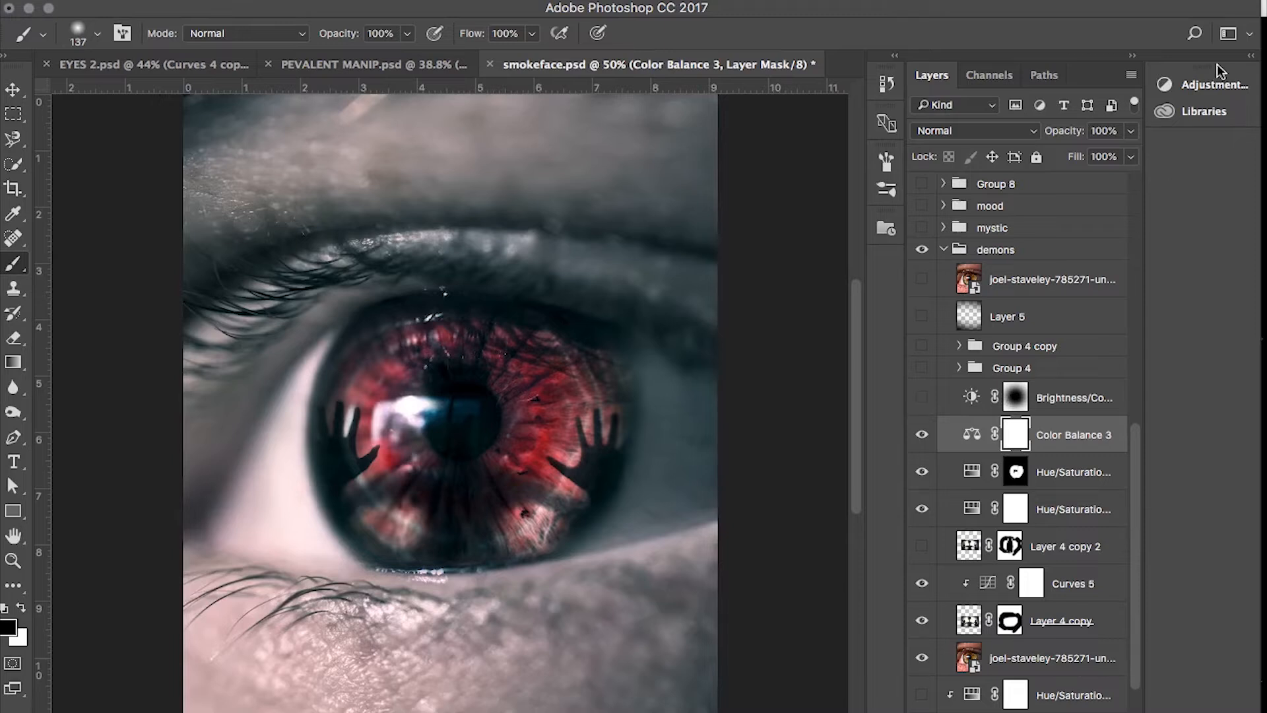
click(1211, 83)
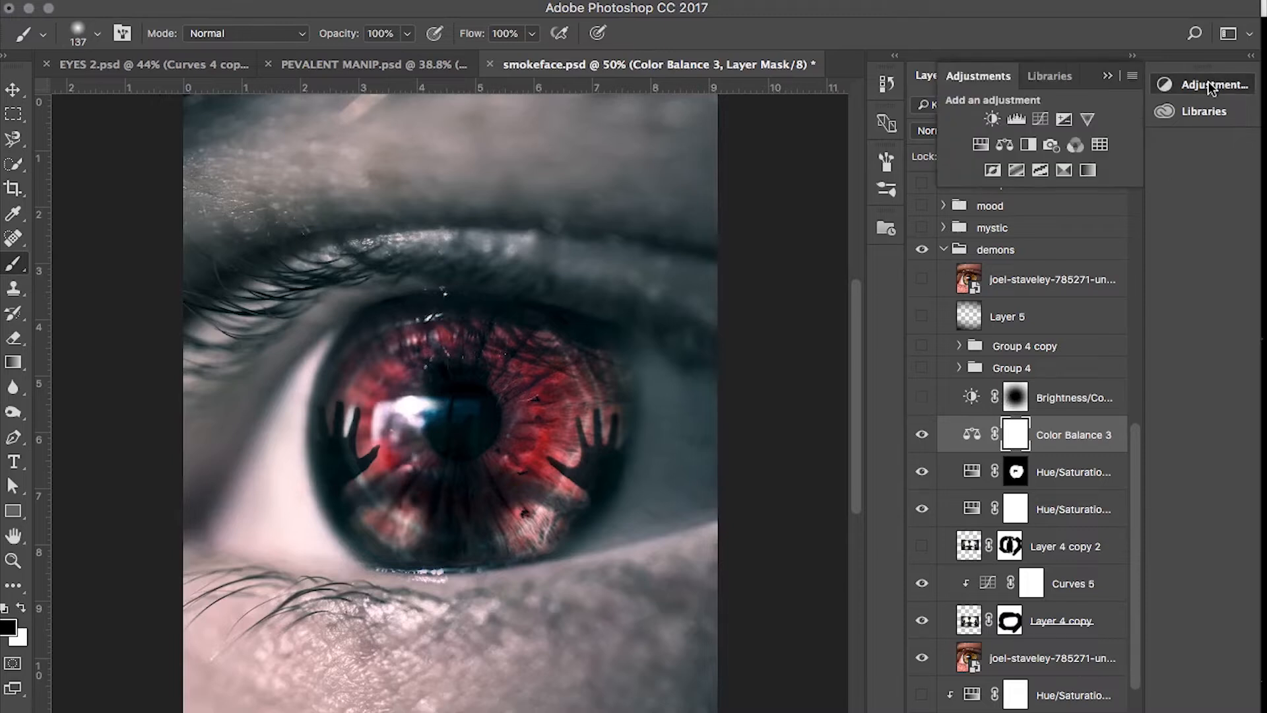
click(991, 120)
click(823, 257)
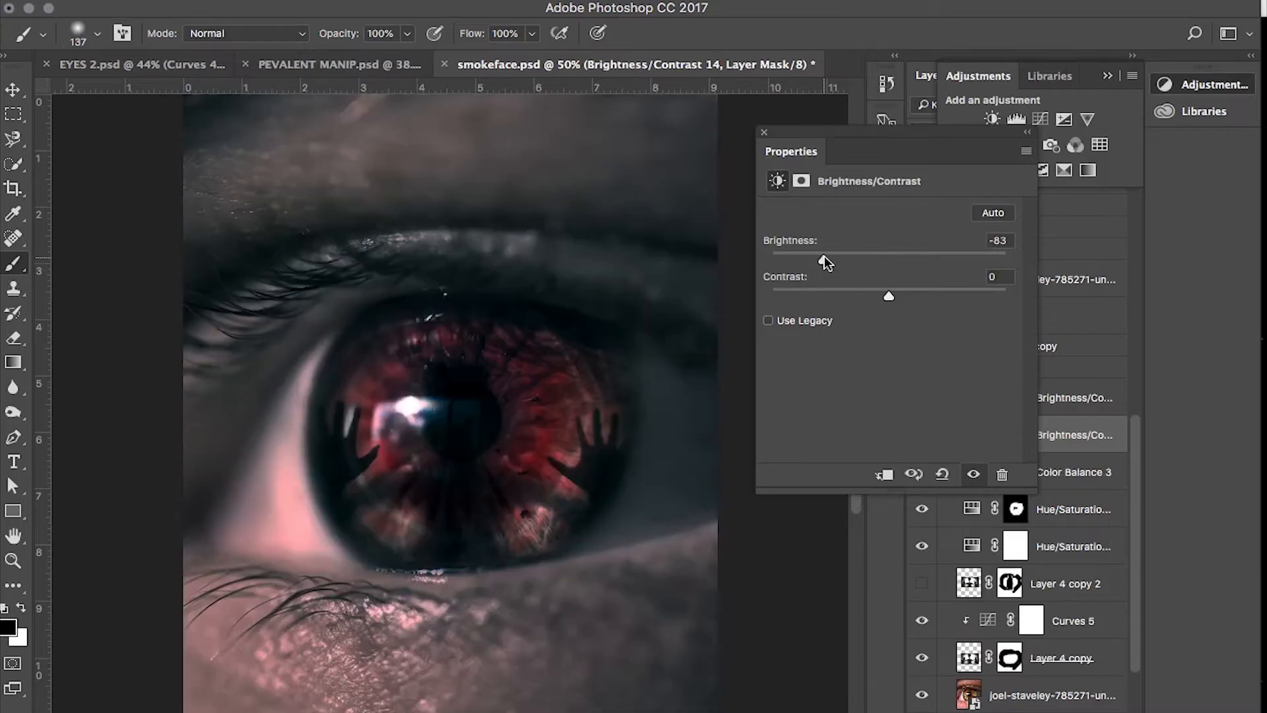
click(764, 132)
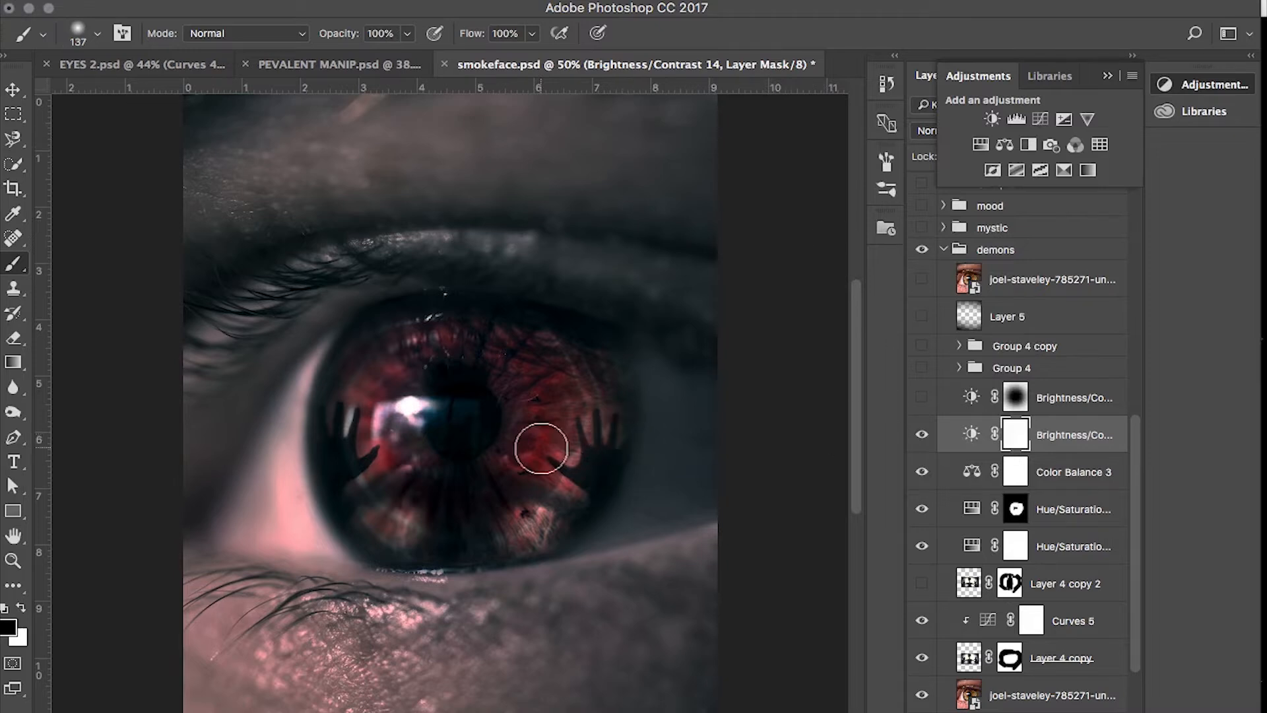
Paint one soft black dab with a 1362 px brush over the iris centre on the new Brightness/Contrast mask
key(bracketright)
key(bracketright)
key(bracketright)
key(bracketright)
key(bracketright)
key(bracketright)
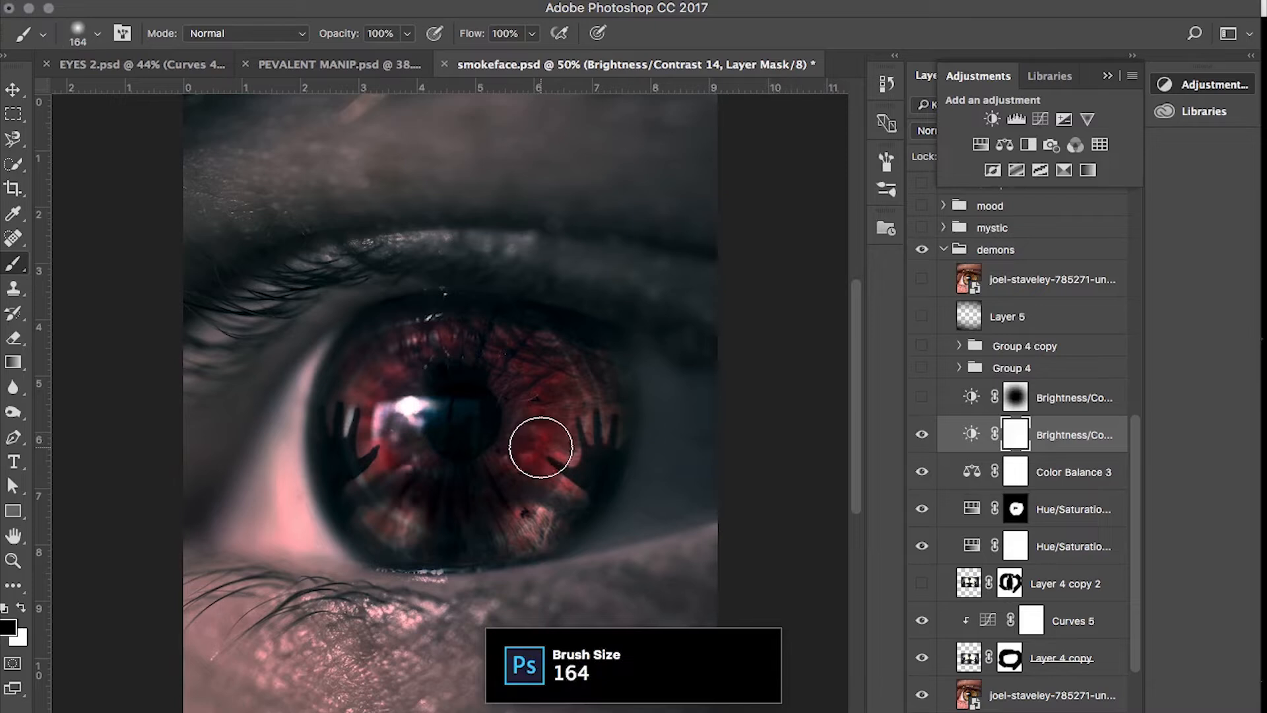
key(bracketright)
key(bracketright)
key(bracketright)
key(bracketright)
key(bracketright)
key(bracketright)
key(bracketright)
key(bracketright)
key(bracketright)
key(bracketright)
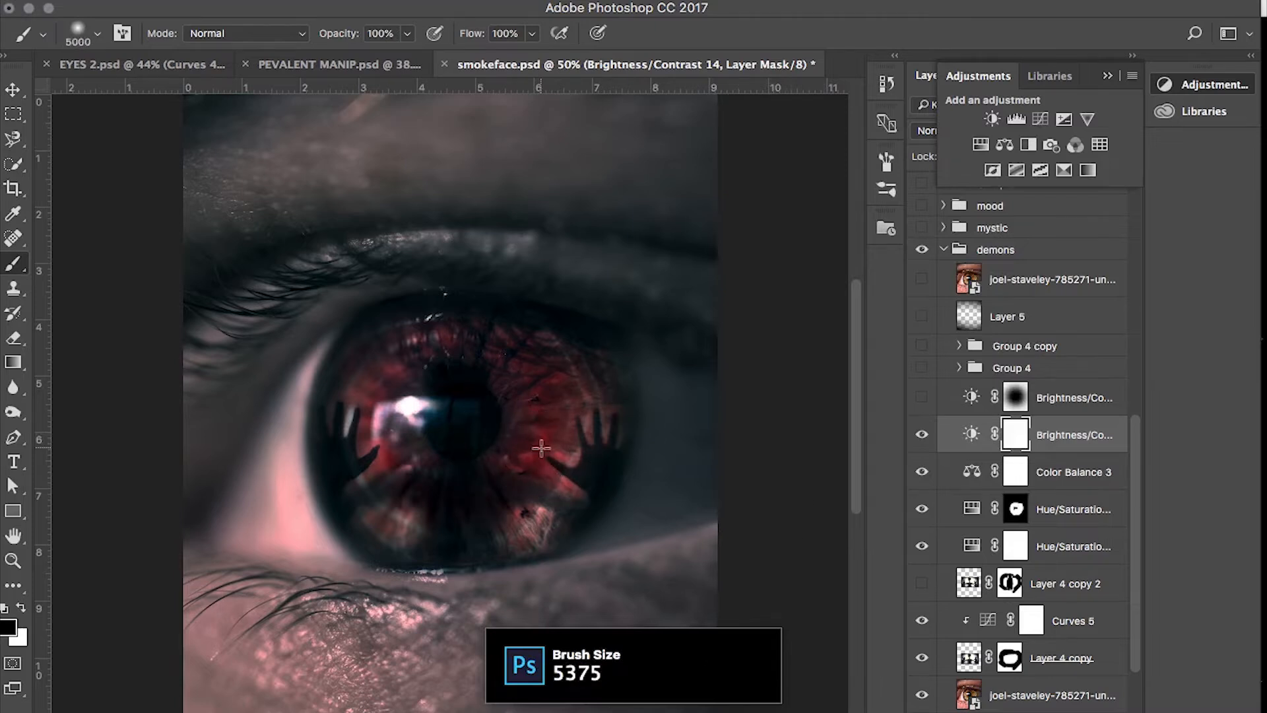
key(bracketleft)
key(bracketleft)
key(bracketleft)
key(bracketleft)
key(bracketleft)
key(bracketleft)
key(bracketleft)
key(bracketleft)
key(bracketleft)
key(bracketleft)
key(bracketleft)
key(bracketleft)
key(bracketleft)
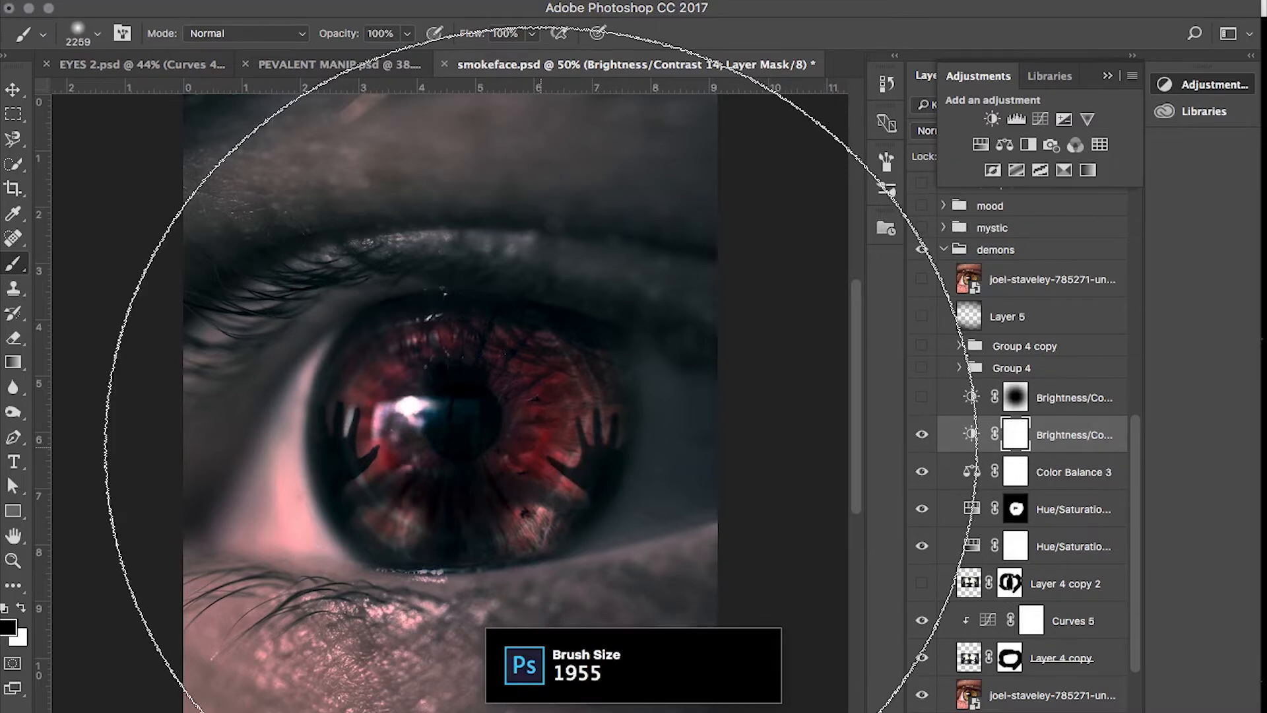
key(bracketleft)
key(bracketleft)
key(bracketleft)
key(bracketleft)
key(bracketleft)
key(bracketleft)
key(bracketleft)
key(bracketleft)
key(bracketright)
key(bracketright)
key(bracketright)
key(bracketright)
key(bracketright)
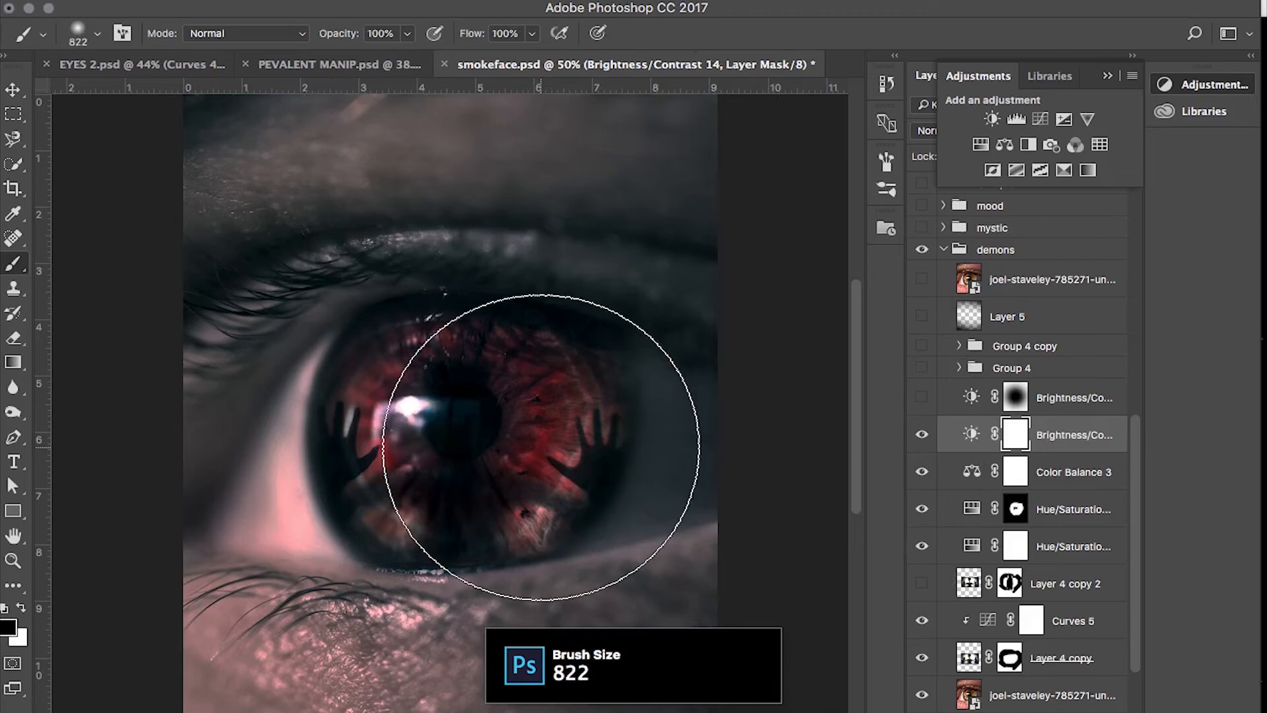
key(bracketright)
key(bracketright)
key(bracketright)
key(bracketright)
key(bracketright)
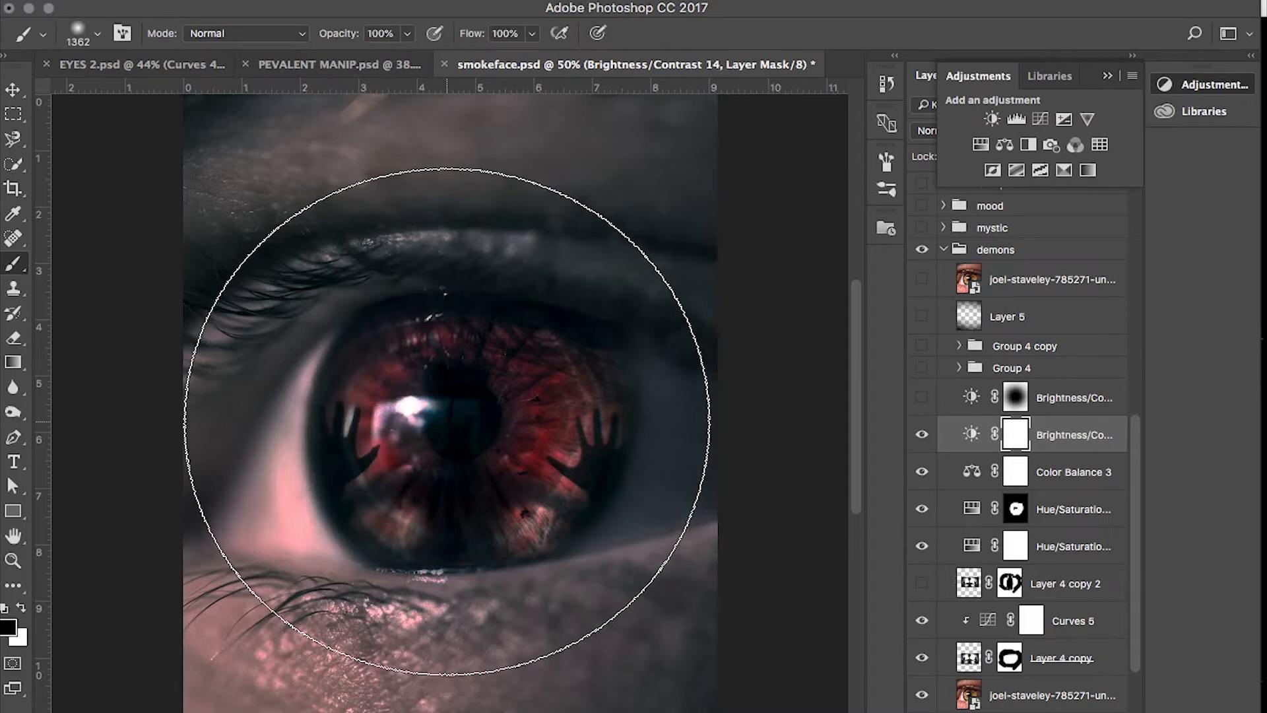
key(shift+bracketright)
key(shift+bracketright)
key(shift+bracketright)
key(shift+bracketright)
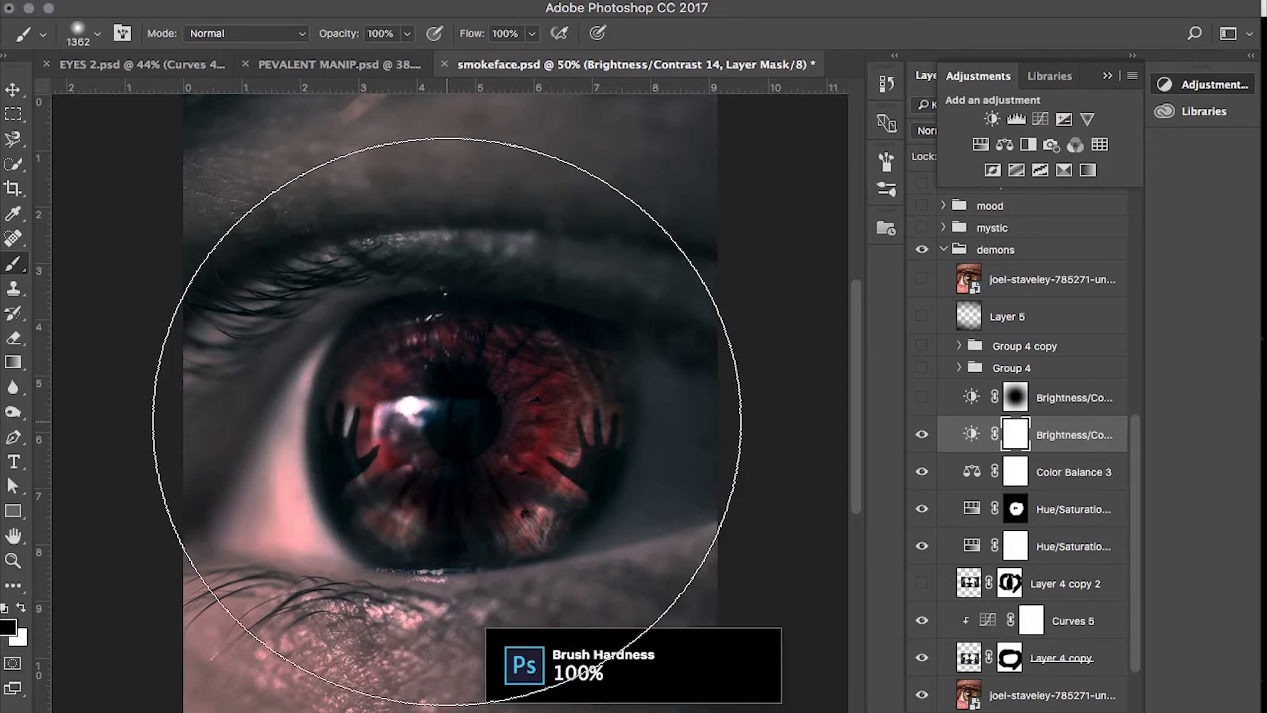
key(shift+bracketleft)
key(shift+bracketleft)
key(shift+bracketleft)
key(shift+bracketleft)
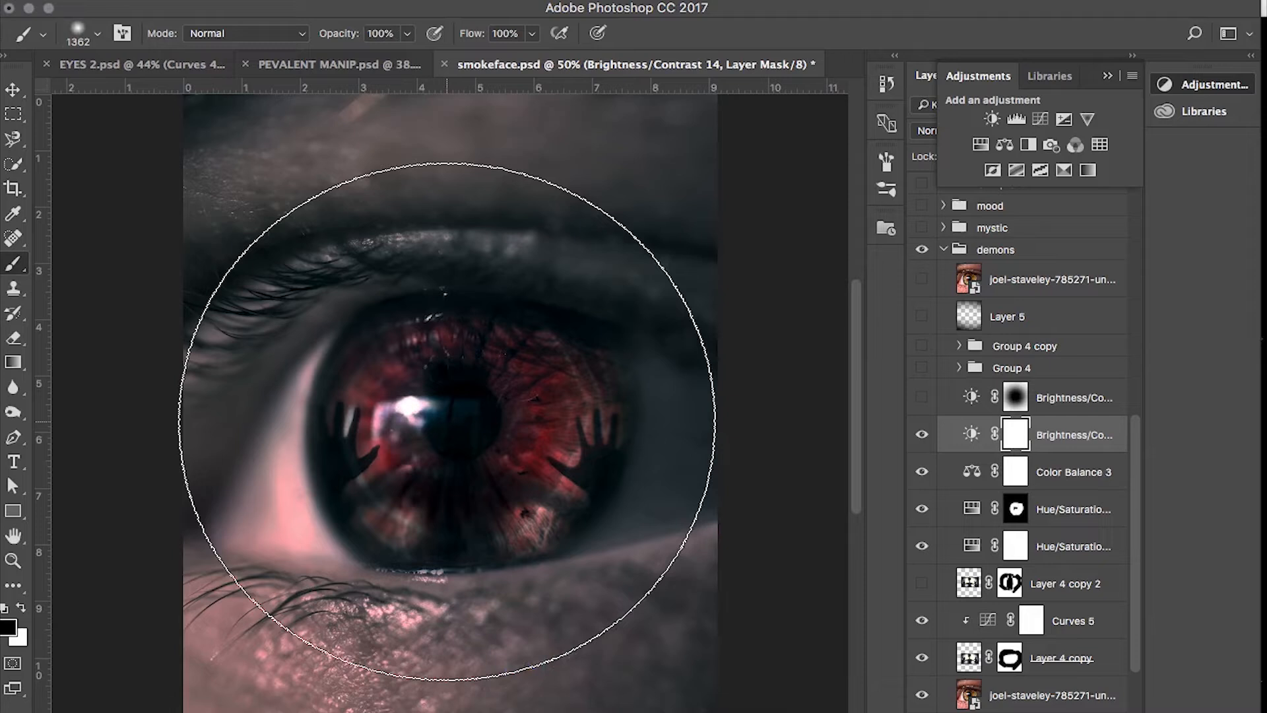
click(447, 421)
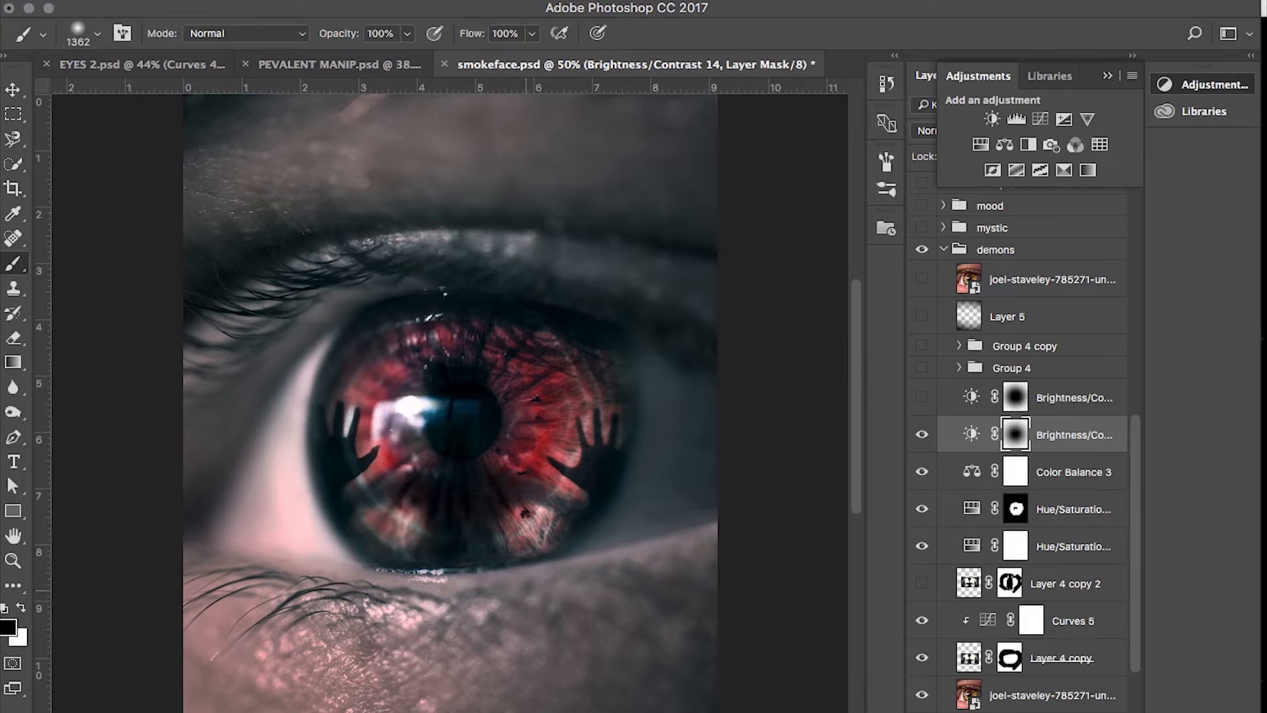
Delete the newly added Brightness/Contrast adjustment and show the original masked one above it
click(923, 435)
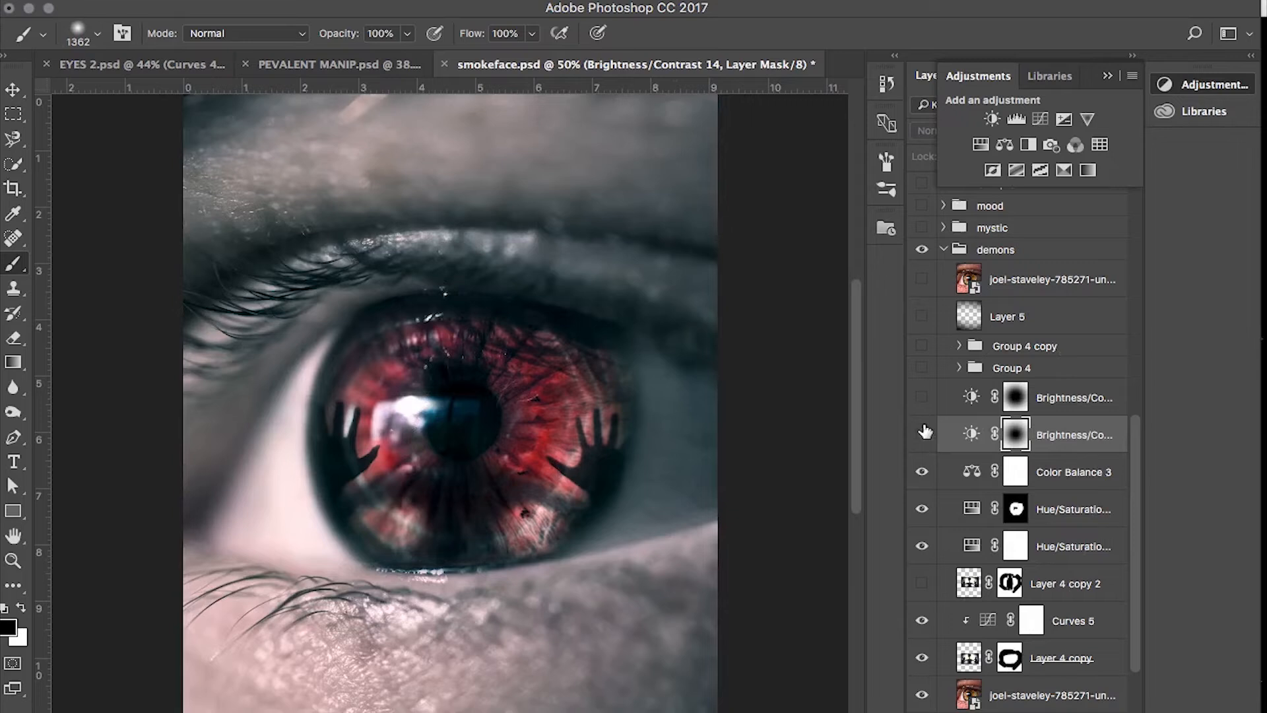
click(921, 398)
click(1070, 435)
key(Delete)
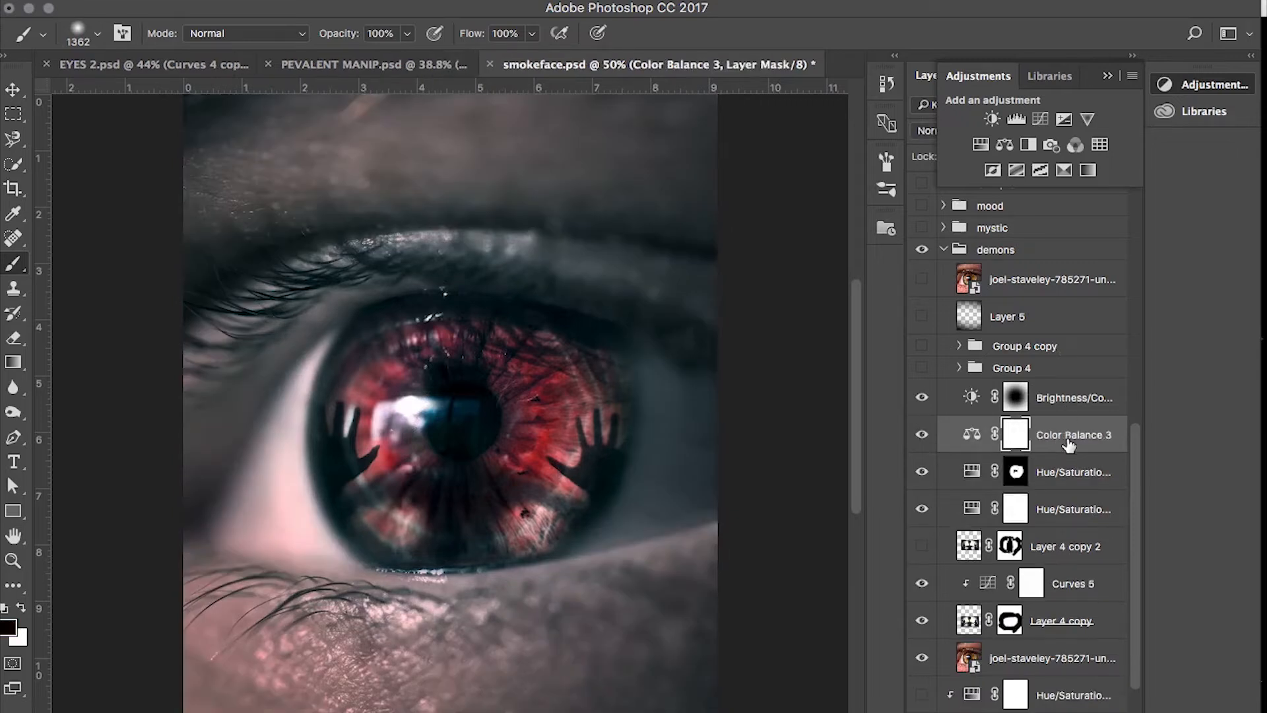
Expand and show Group 4 with its spark overlay, and hide the Hue/Saturation adjustment clipped to Layer 6
click(960, 368)
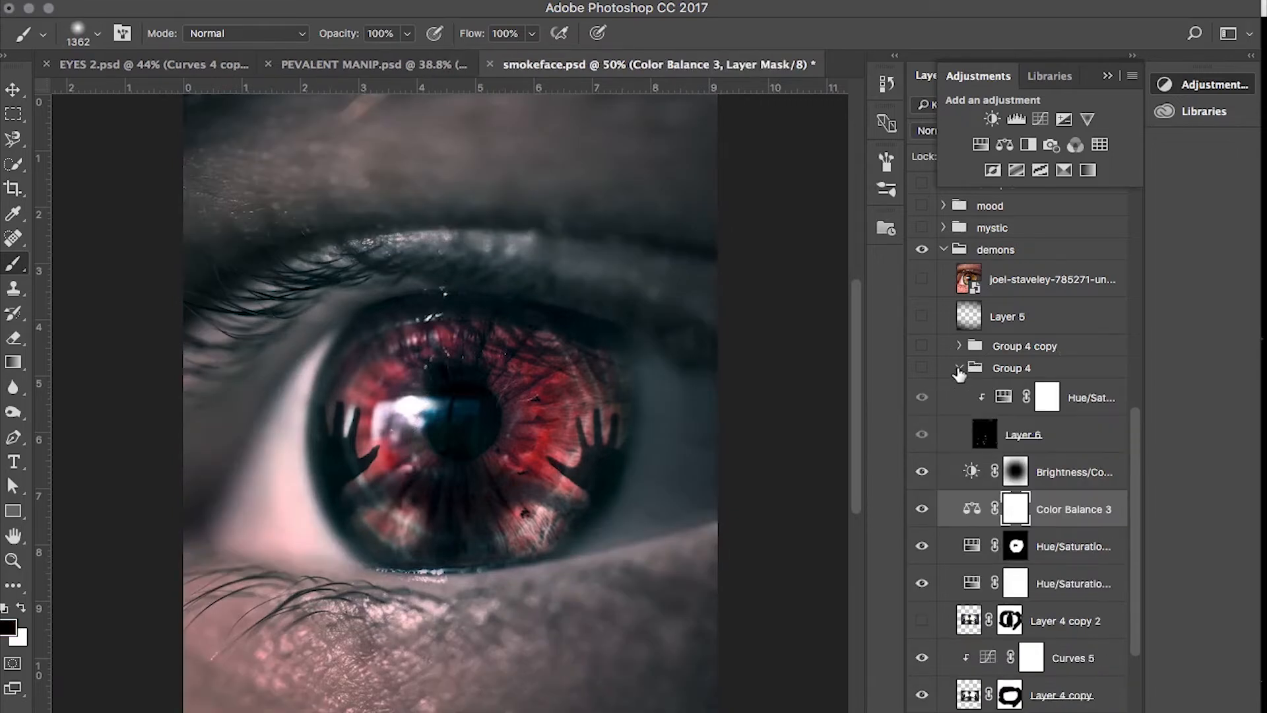
click(920, 369)
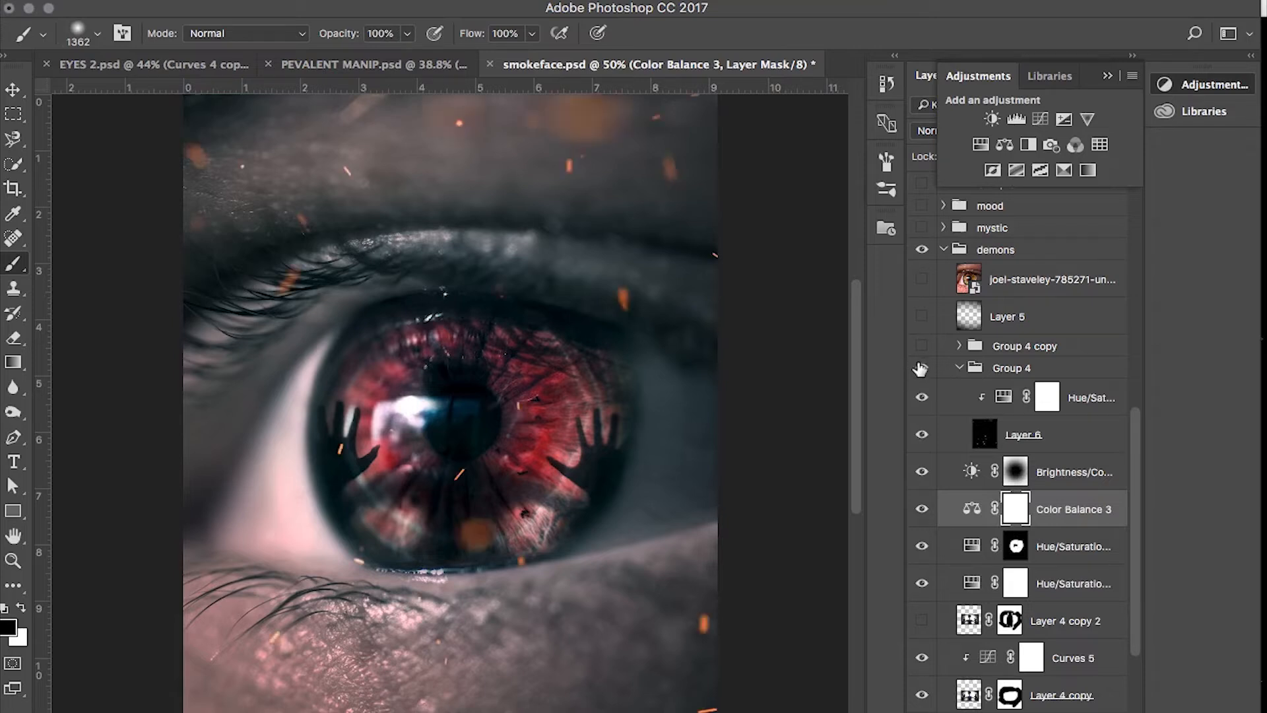
click(922, 397)
click(919, 436)
click(920, 435)
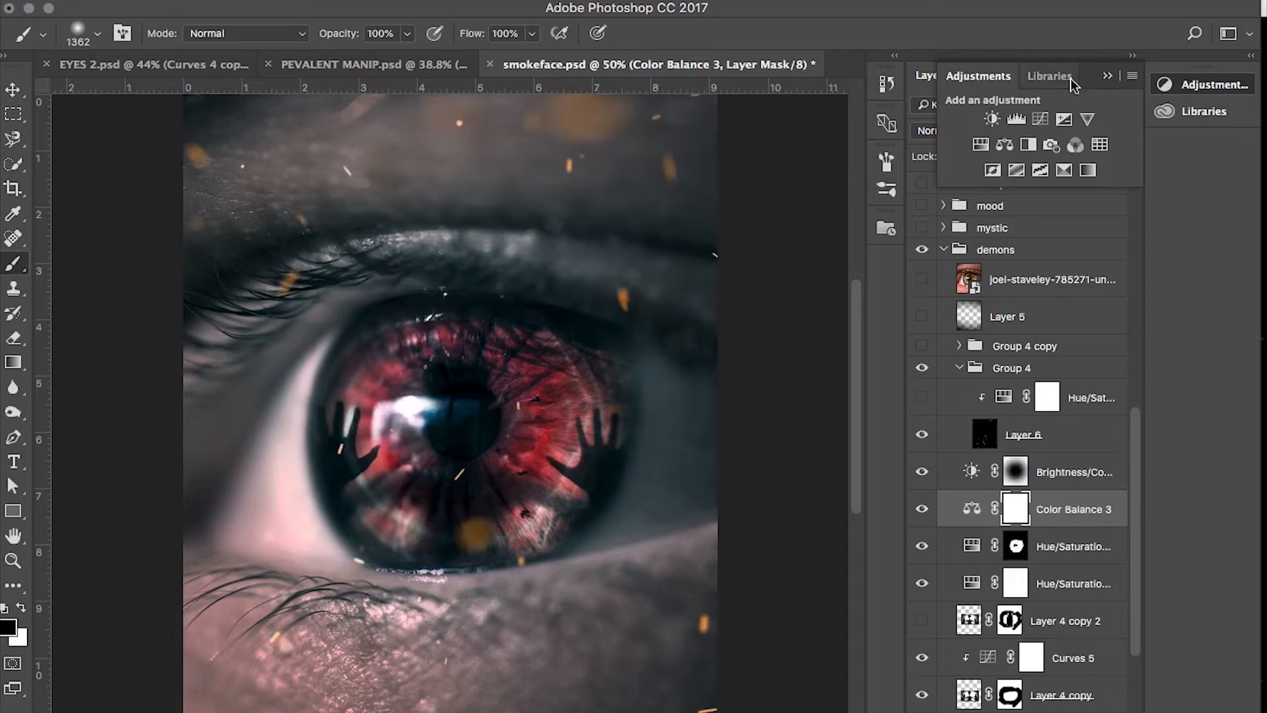
click(1108, 78)
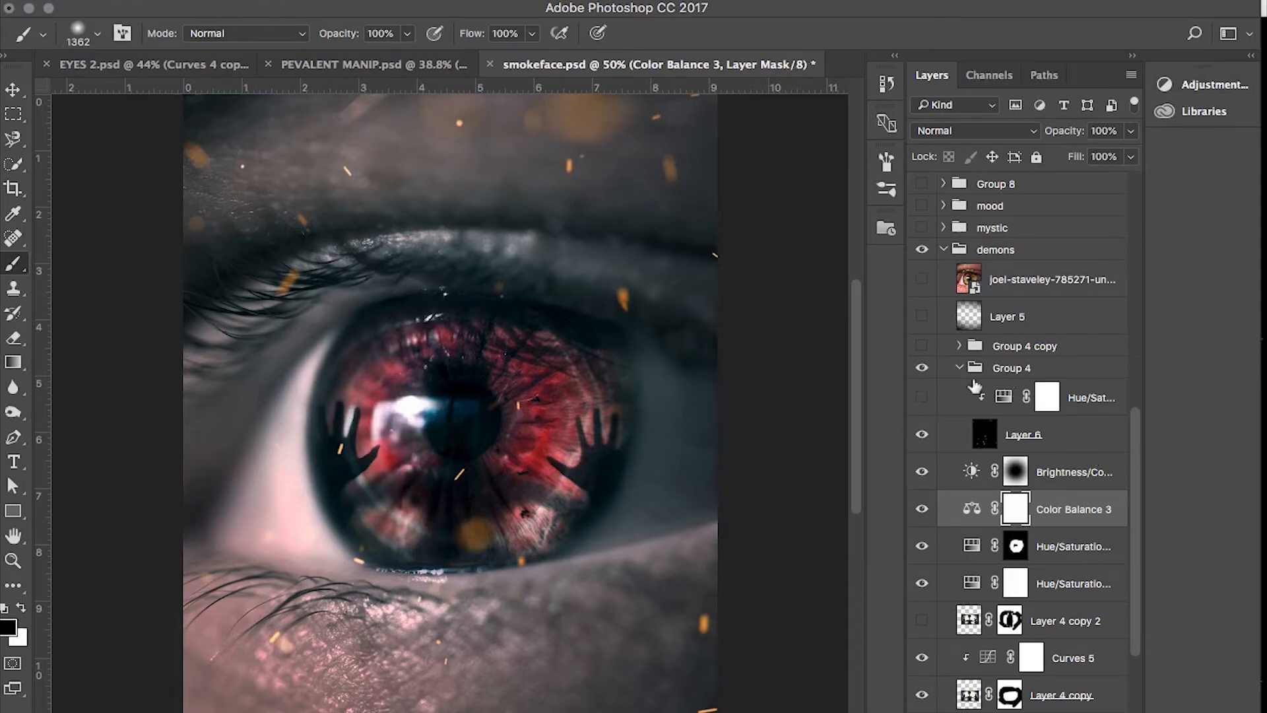
Show the Hue/Saturation adjustment clipped to Layer 6 and set its hue to -10 and saturation to +76
click(922, 398)
drag(1058, 409, 1062, 410)
drag(1063, 410, 1006, 411)
alt+click(1007, 411)
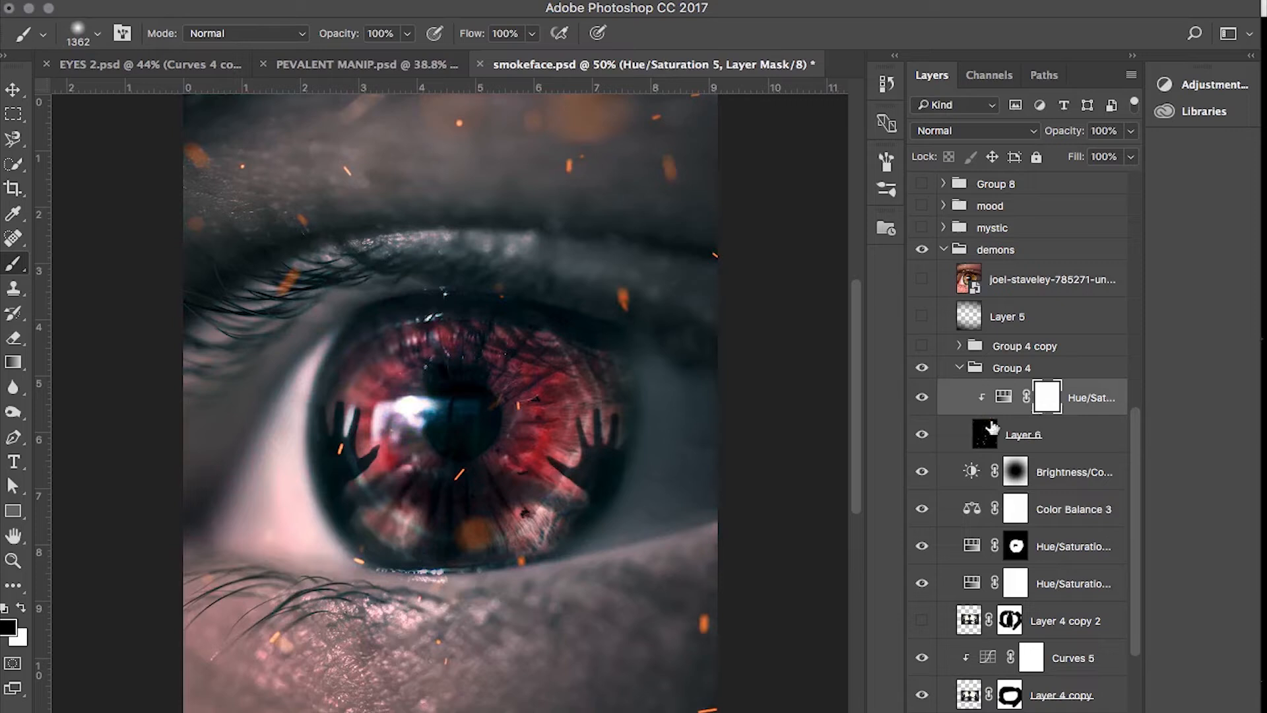
double_click(997, 394)
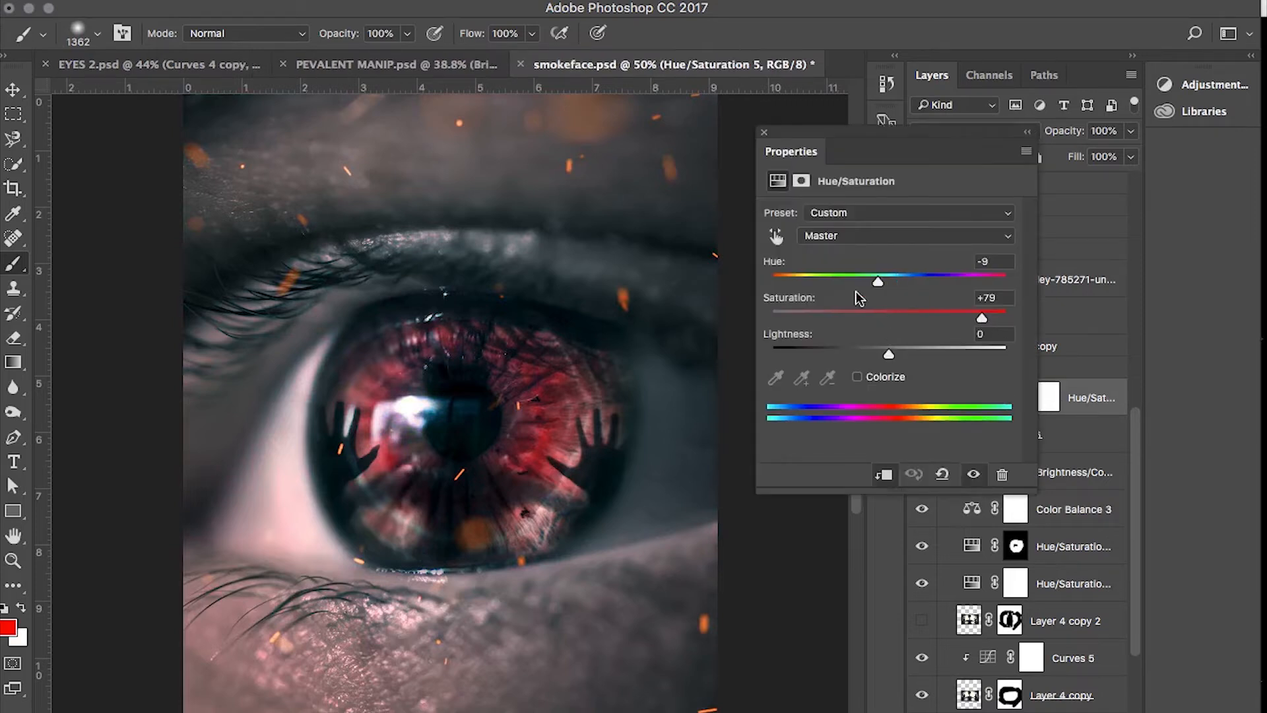
mouse_move(983, 319)
mouse_down()
mouse_move(837, 319)
mouse_move(978, 319)
mouse_up()
drag(878, 276, 701, 268)
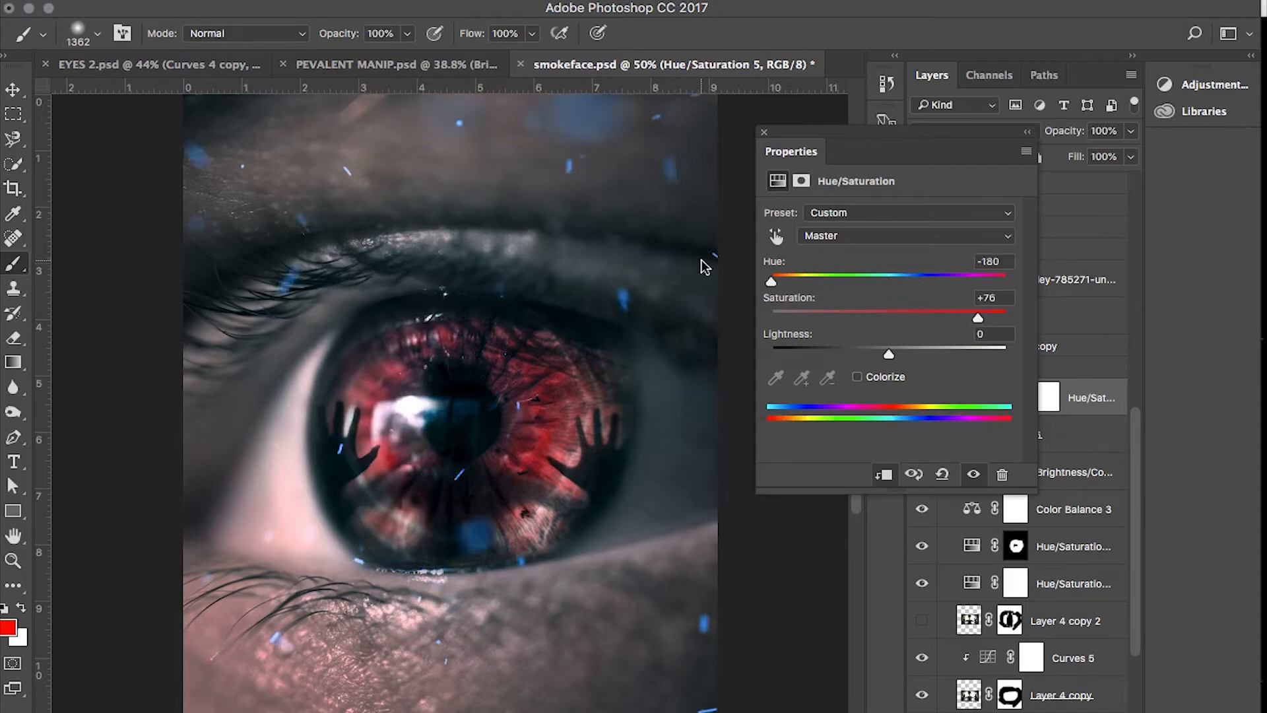
drag(771, 280, 880, 297)
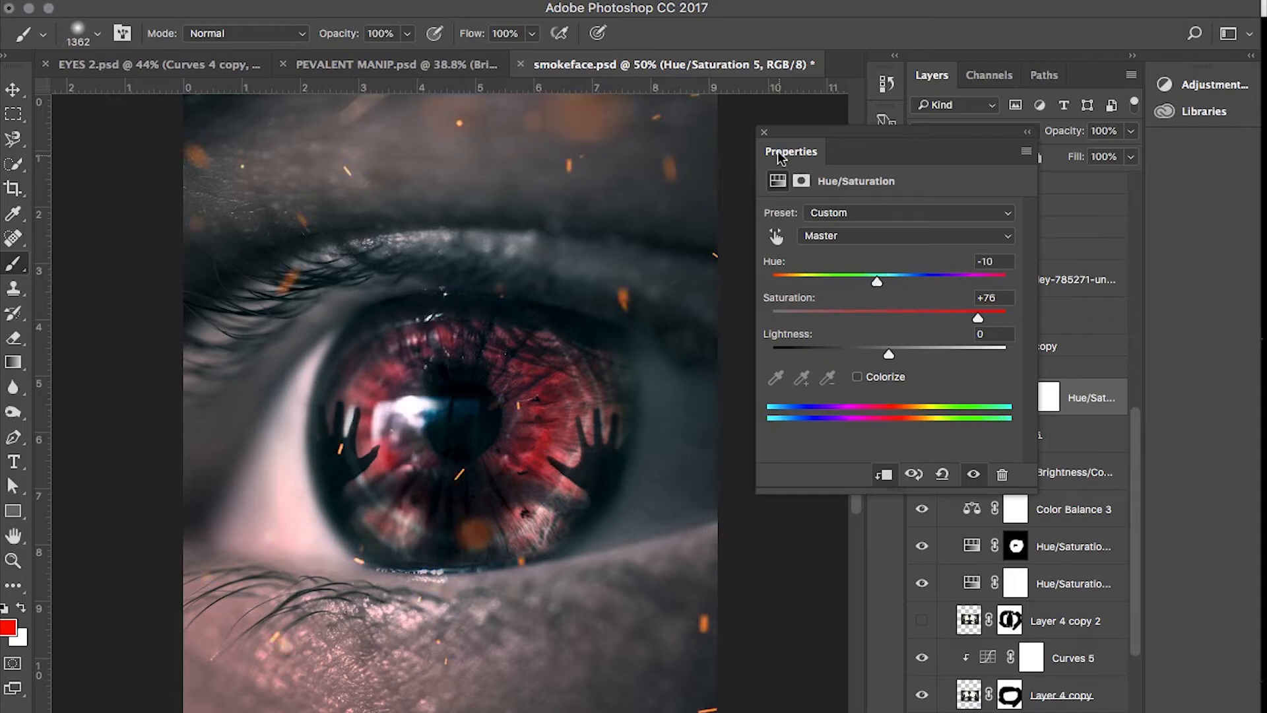
click(766, 133)
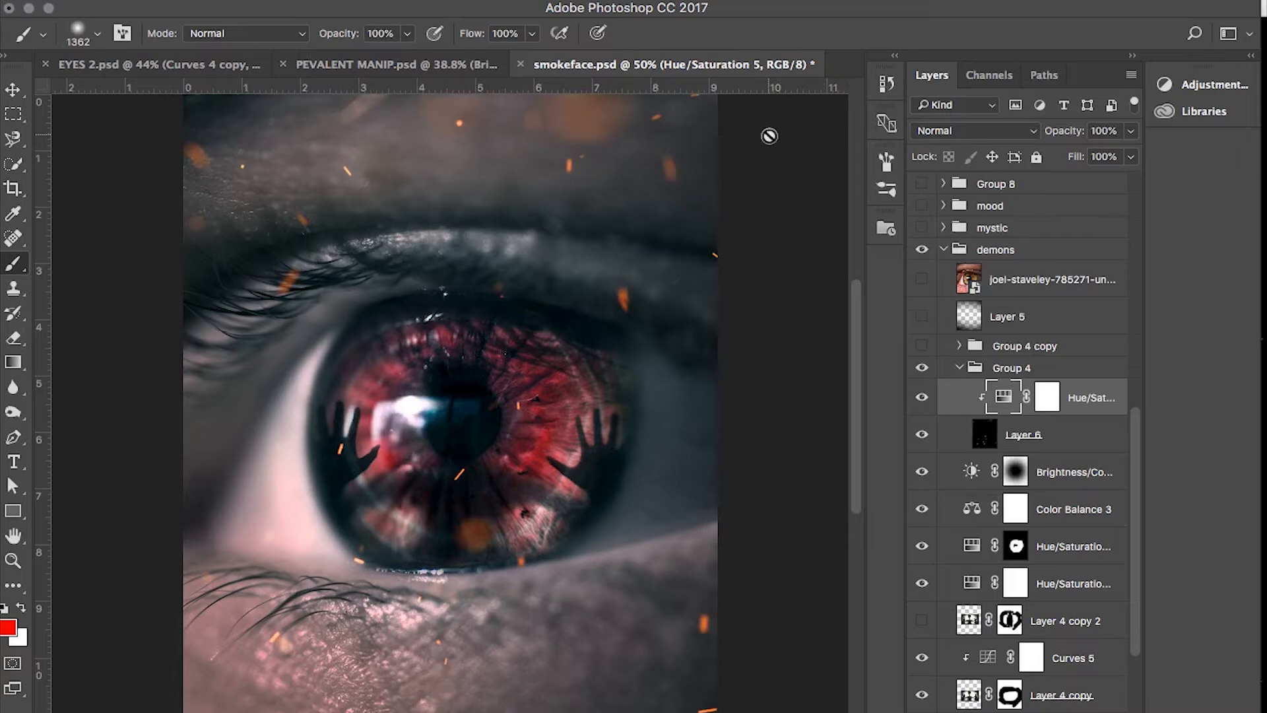
Show the second spark overlay in Group 4 copy and the dark vignette on Layer 5
click(960, 346)
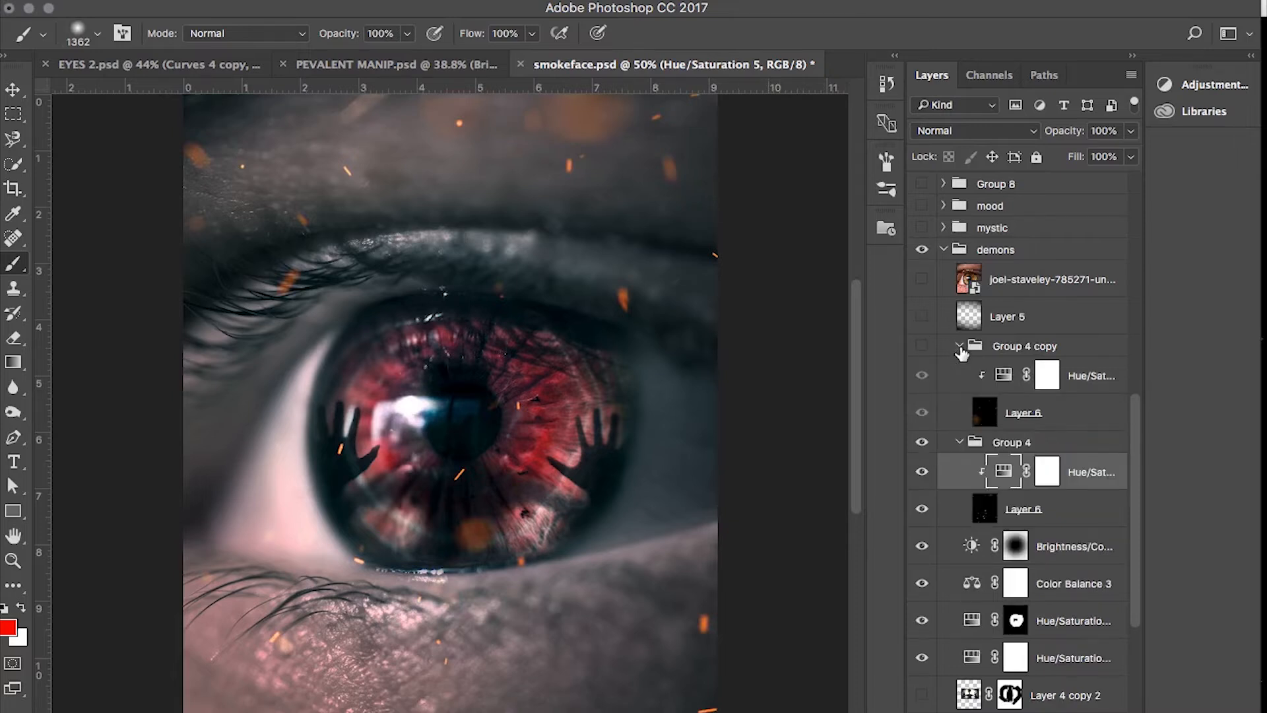
click(921, 348)
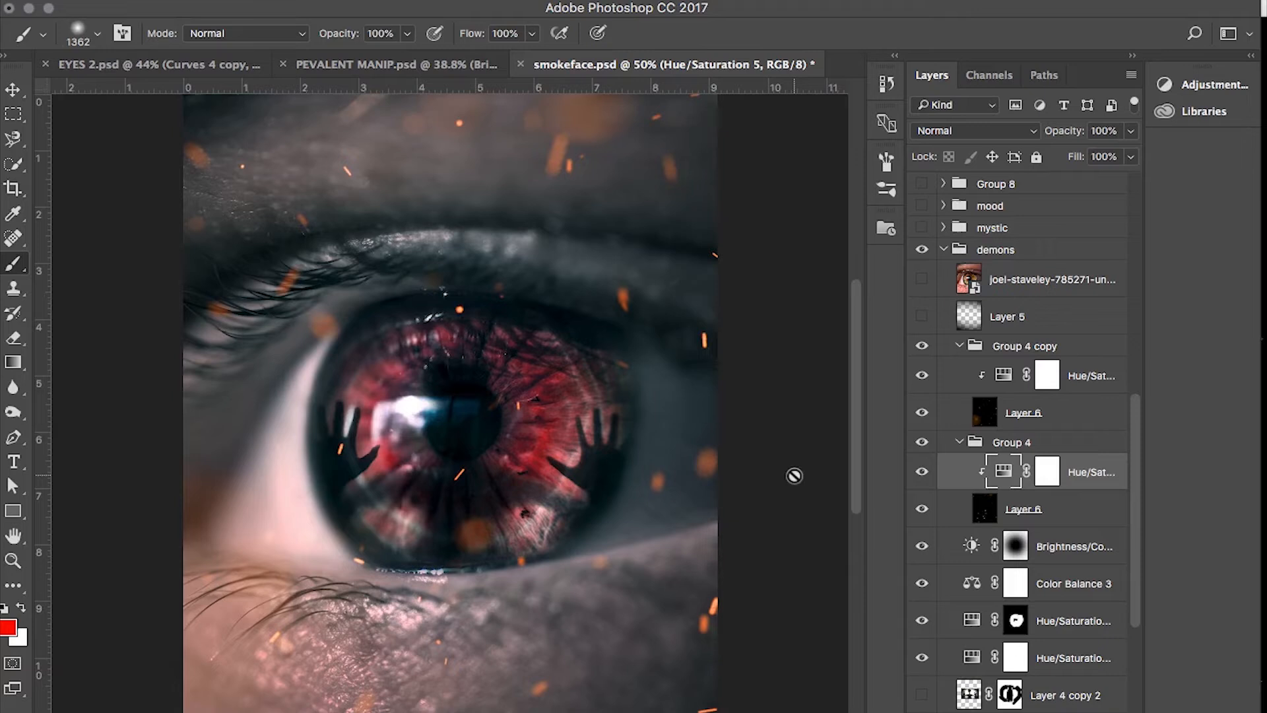
click(959, 345)
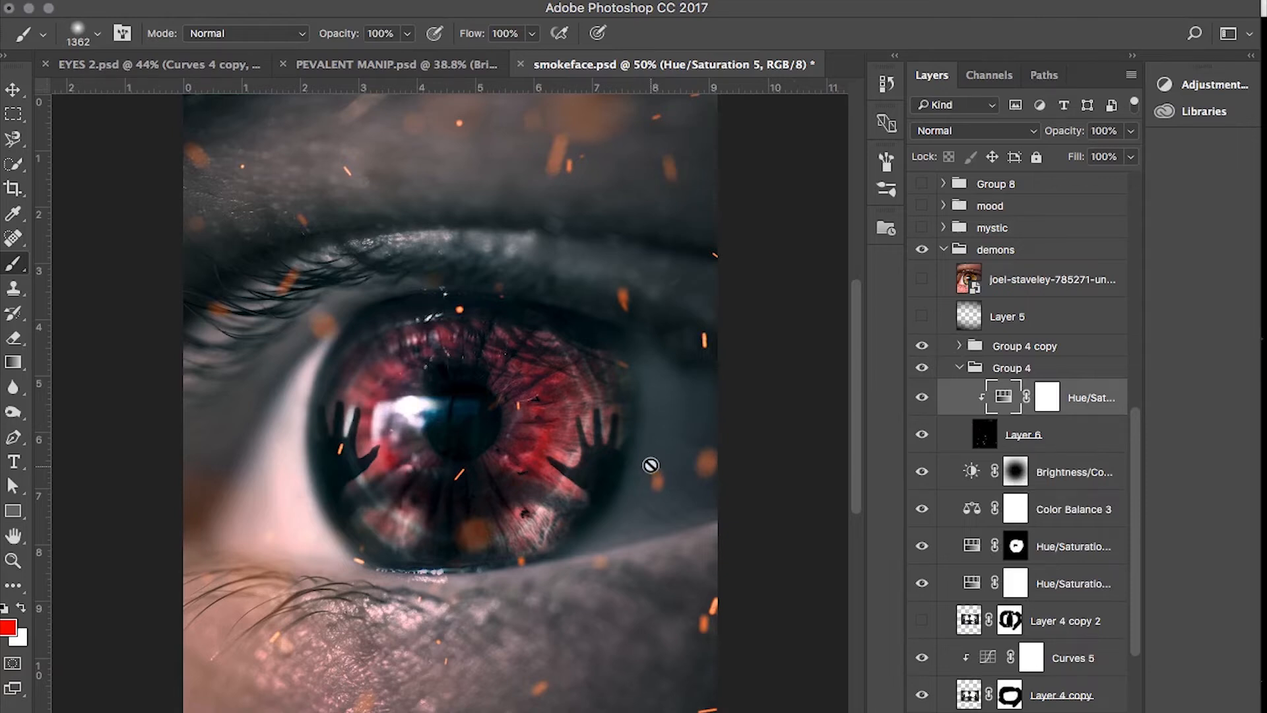
key(super+minus)
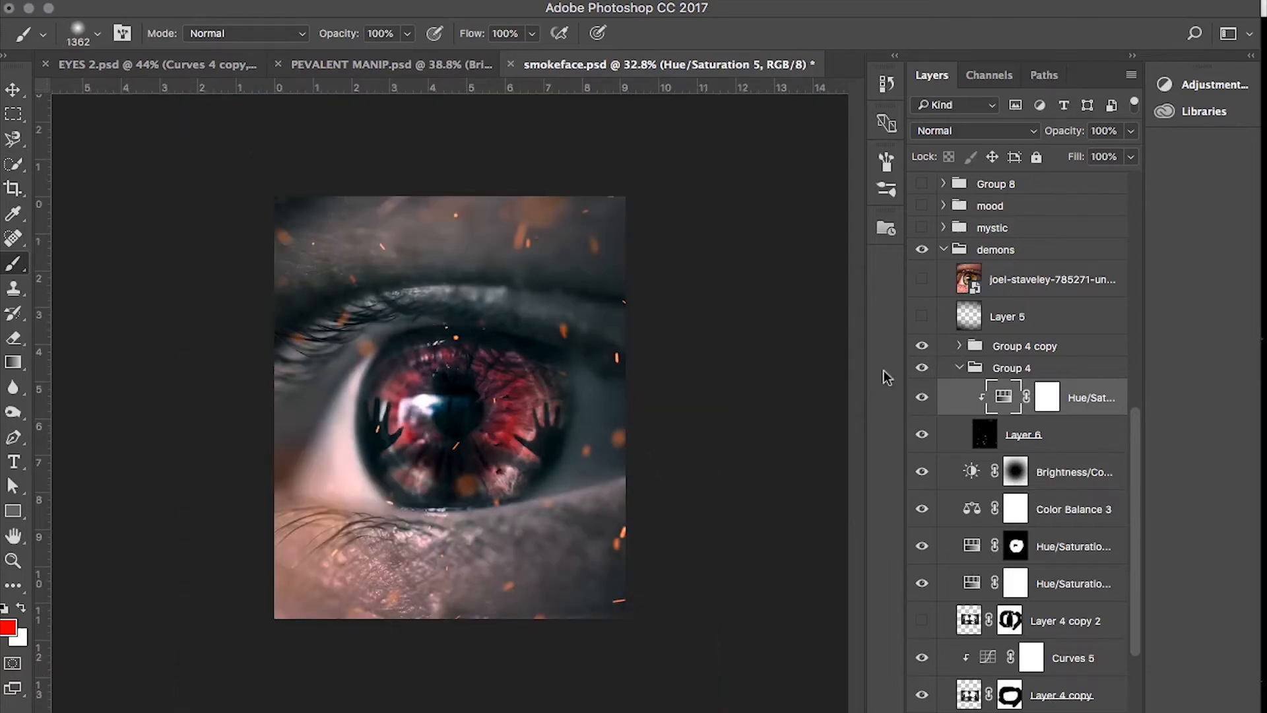
click(927, 318)
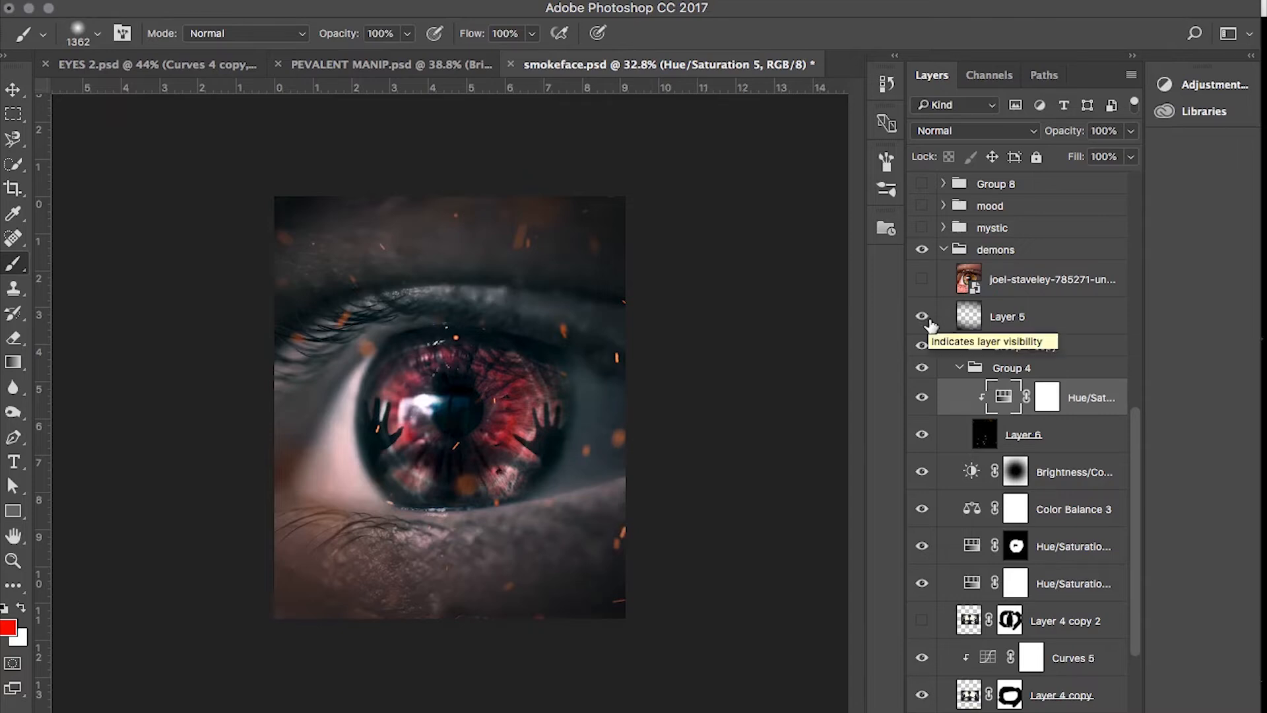
Add a new layer at the top of Group 4 and darken the image's lower edge with a soft 1362 px black brush
key(super+shift+alt+n)
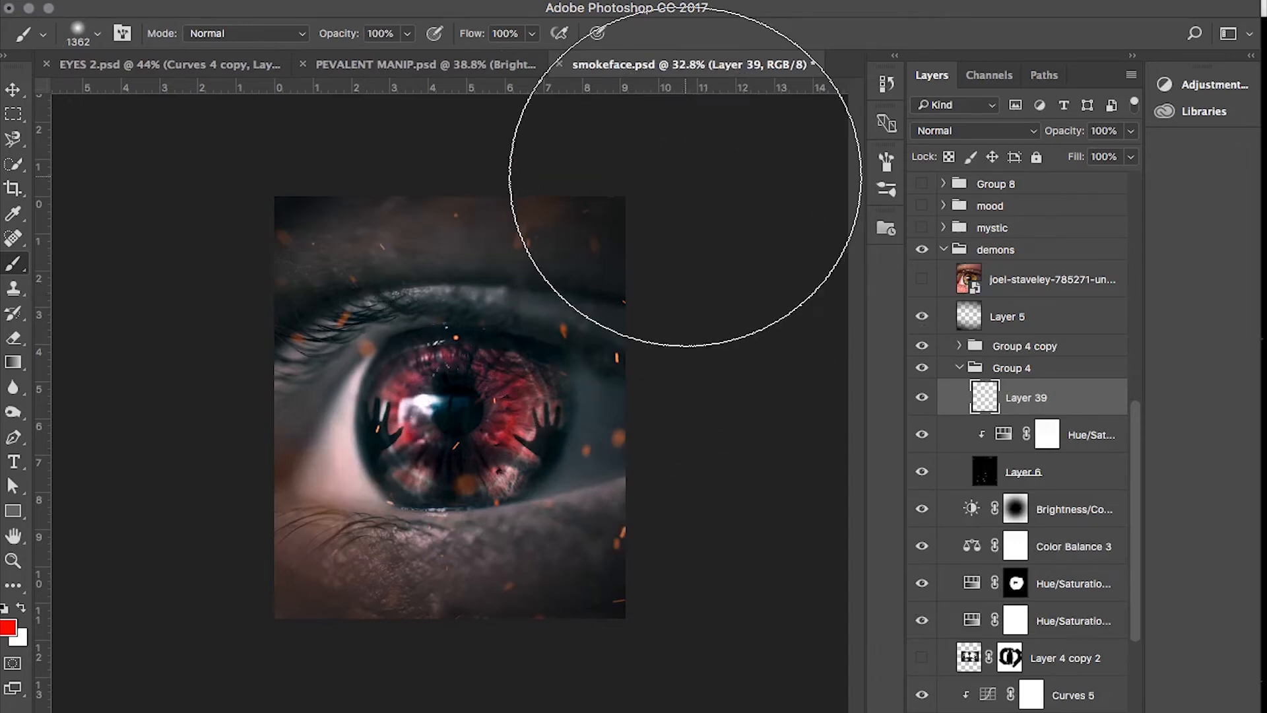
click(5, 607)
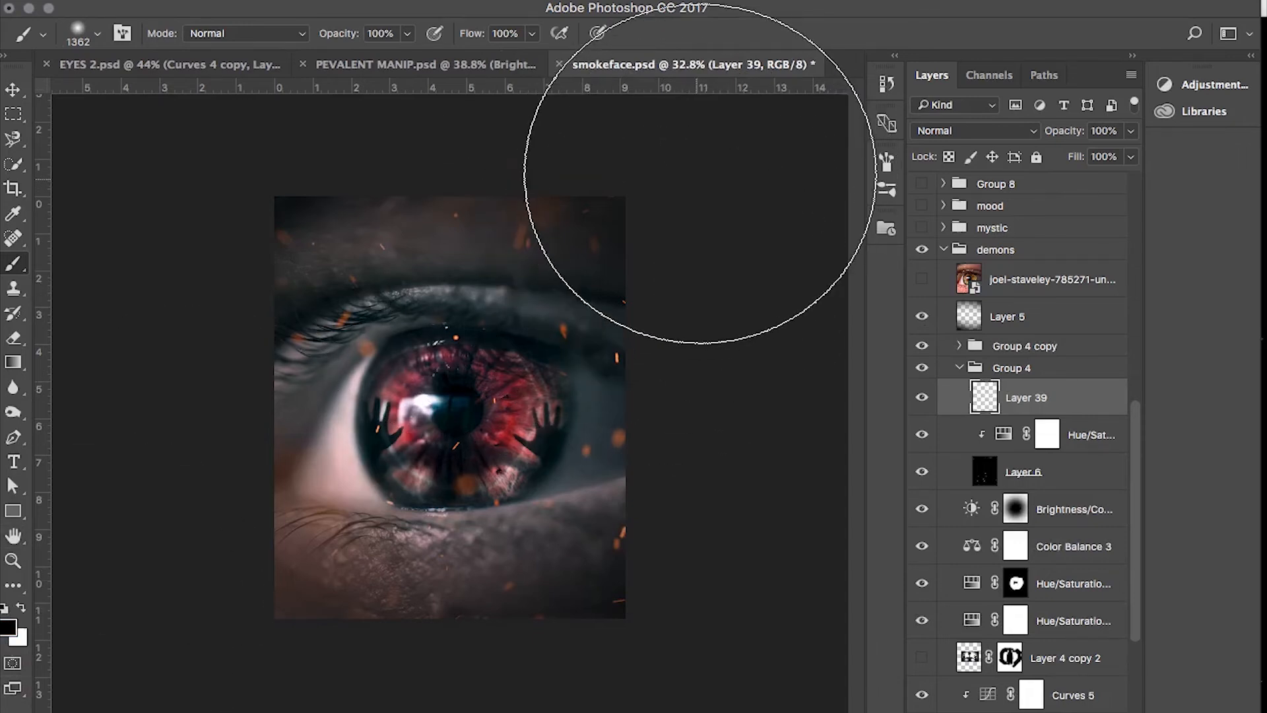
click(274, 699)
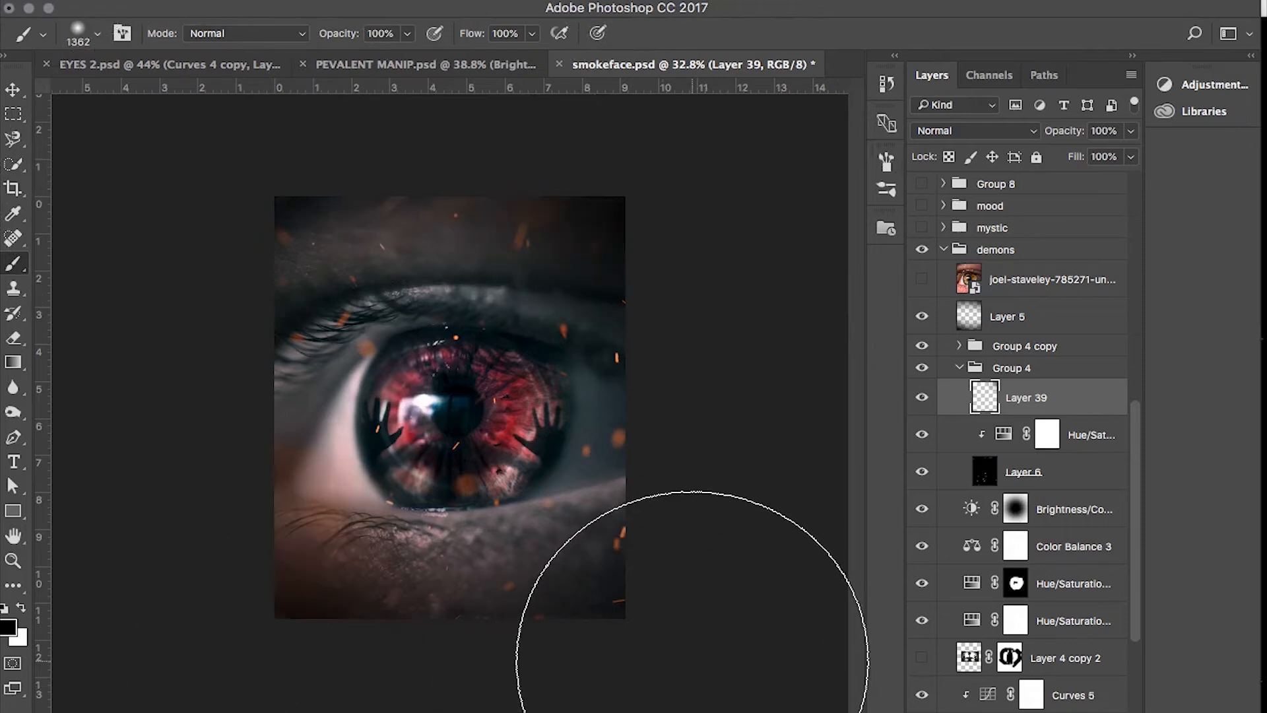
shift+click(640, 677)
click(638, 675)
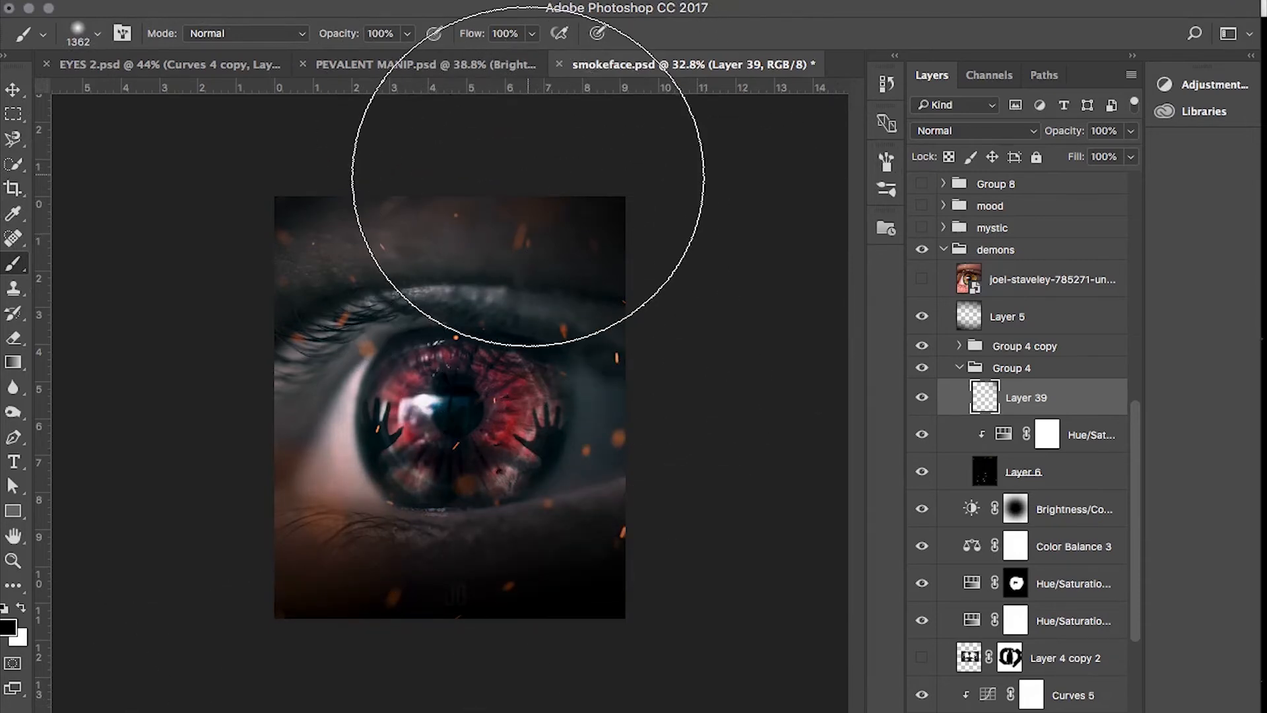
Try a black stroke with a hard-edged brush over the upper half of the image, and undo the stroke and the hardness change
key(shift+bracketright)
key(shift+bracketright)
key(shift+bracketright)
key(shift+bracketright)
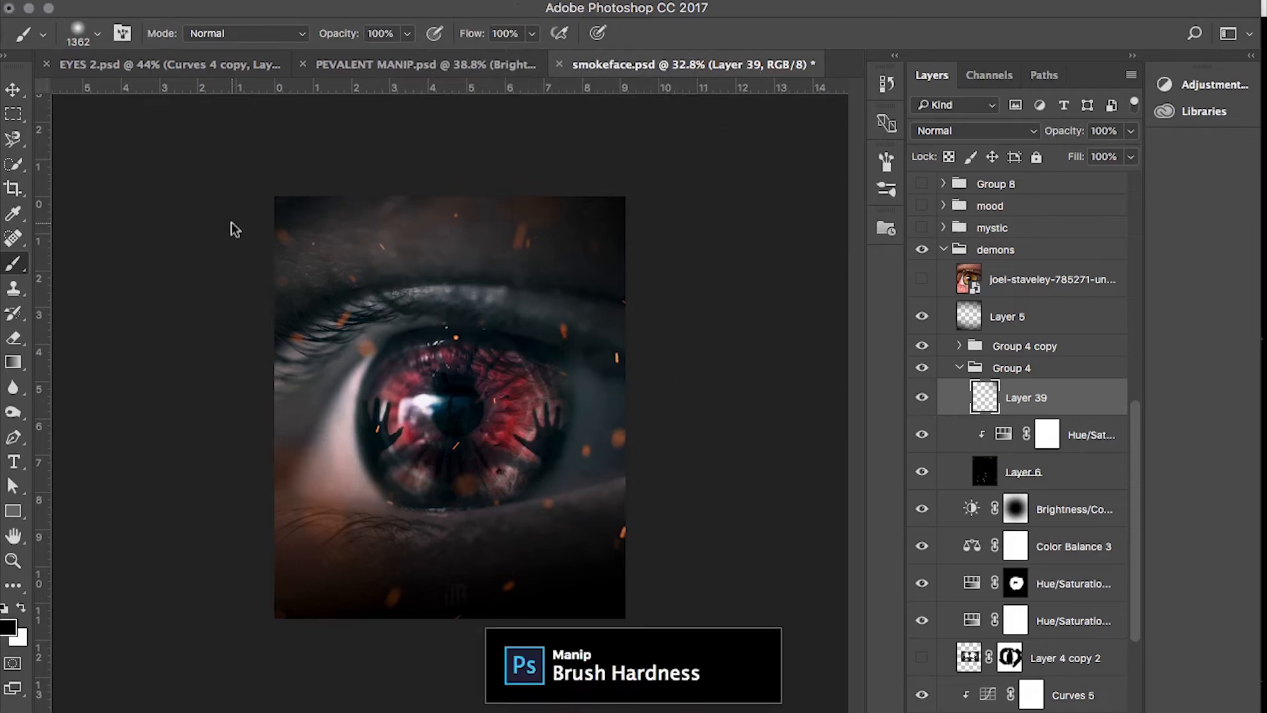
mouse_move(664, 255)
mouse_down()
mouse_move(218, 255)
mouse_move(212, 311)
mouse_up()
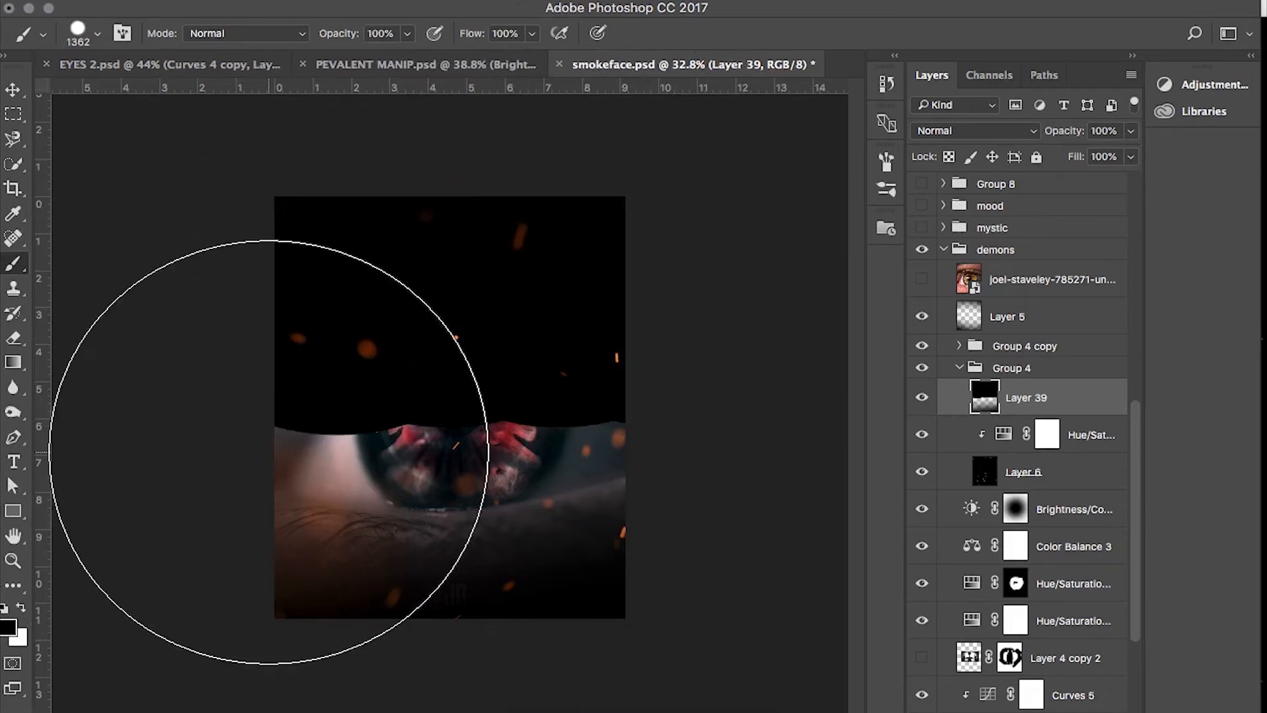
key(ctrl+z)
key(shift+bracketleft)
key(shift+bracketleft)
key(shift+bracketleft)
key(shift+bracketleft)
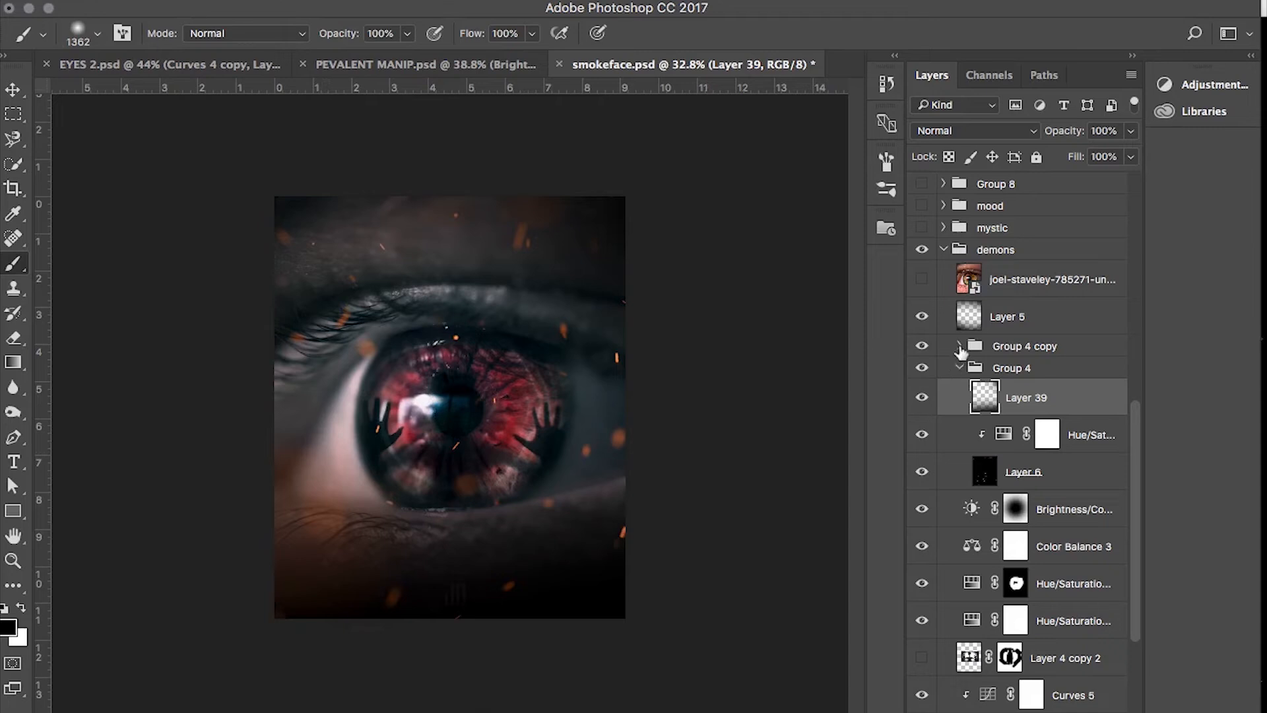
Collapse Group 4, select the watermark text layer and examine its faint lettering near the image's lower edge
click(960, 368)
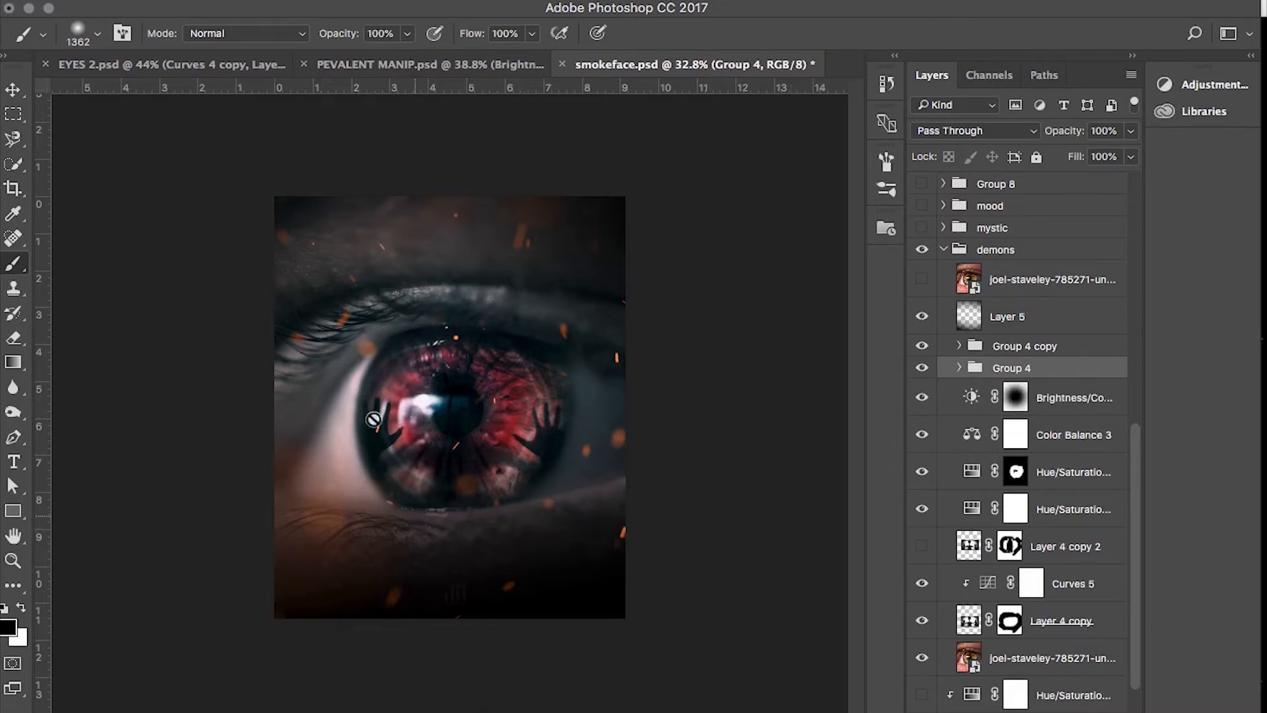
key(t)
click(455, 591)
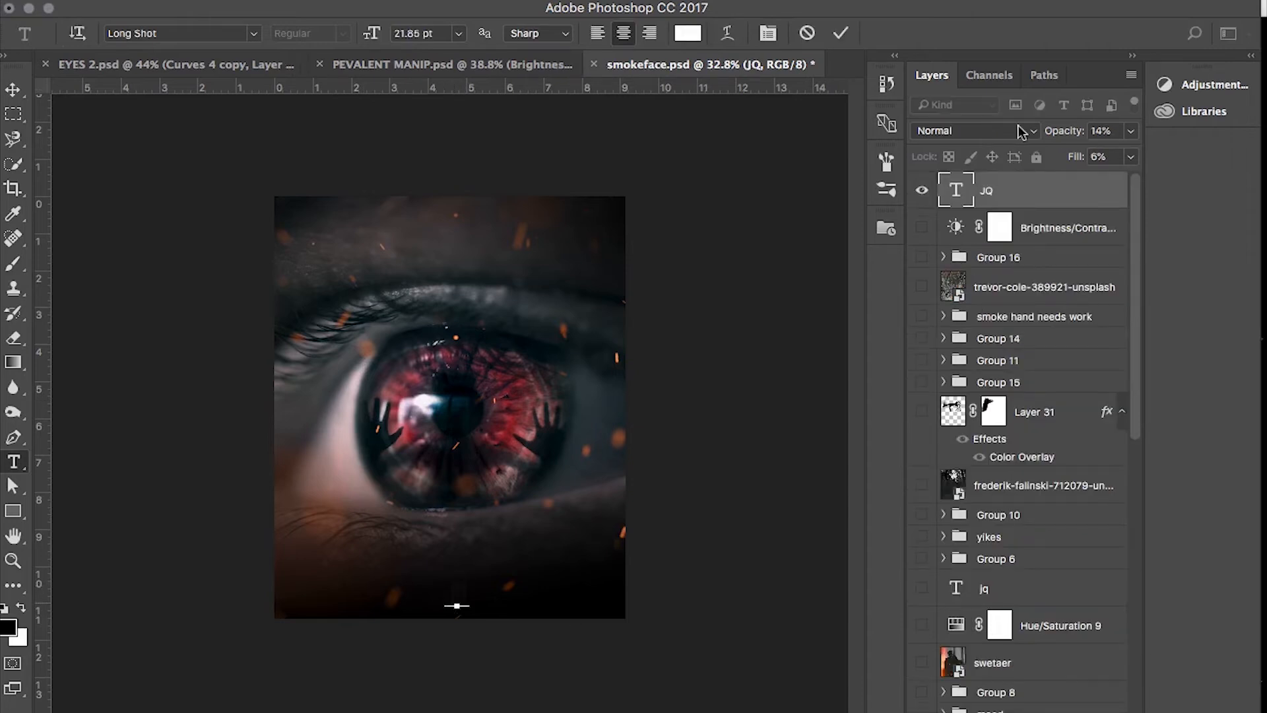
click(996, 192)
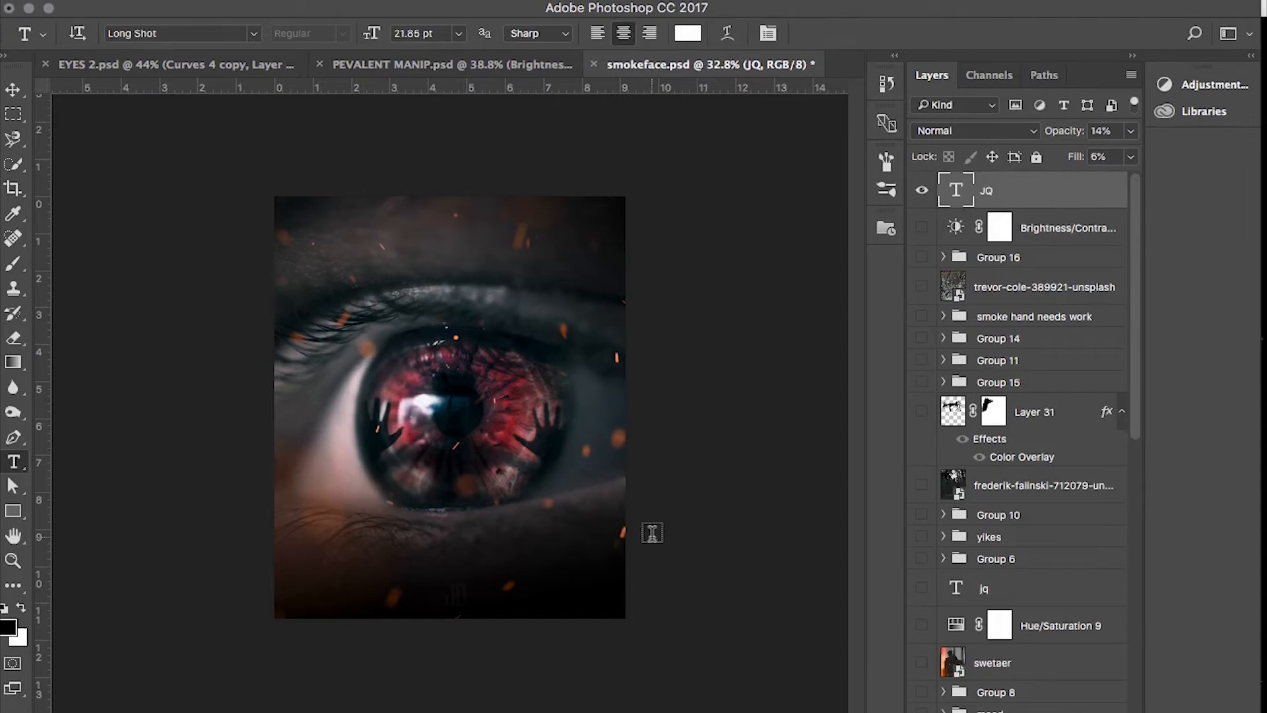
click(13, 91)
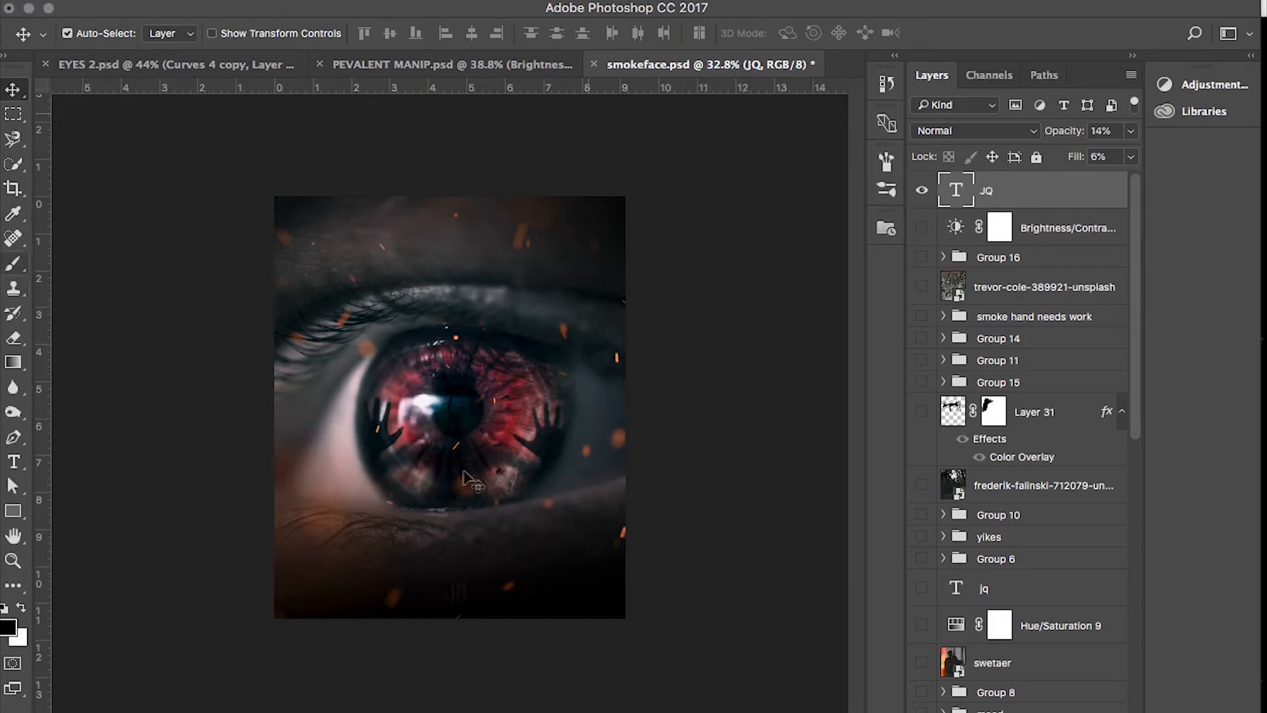
scroll(453, 603, up, 4)
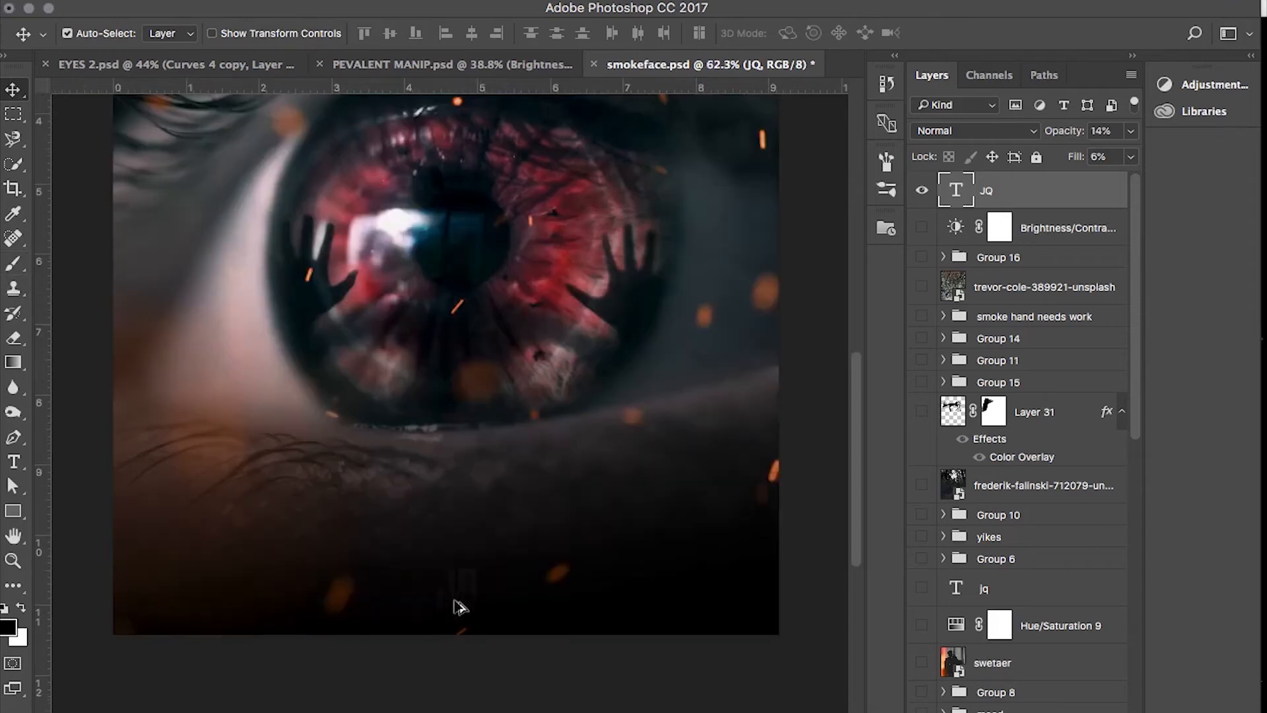
scroll(455, 602, up, 5)
scroll(487, 579, down, 1)
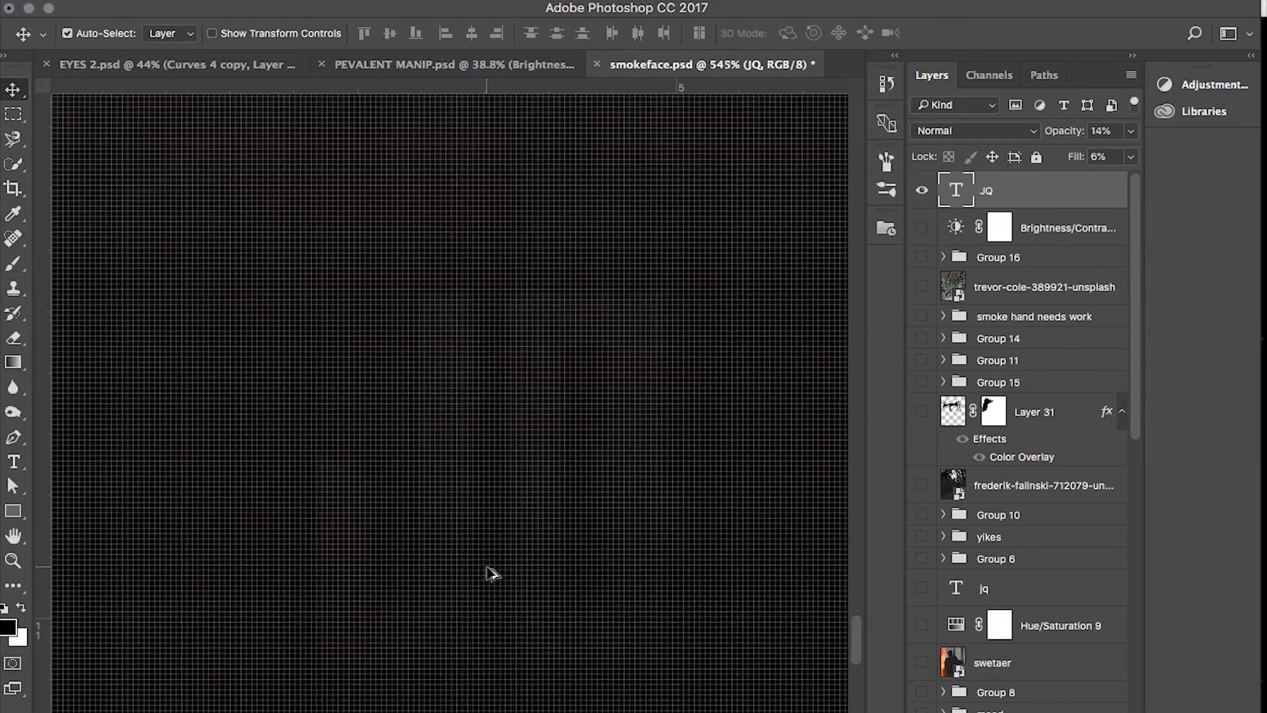
scroll(487, 579, down, 2)
scroll(469, 425, down, 11)
scroll(470, 424, up, 3)
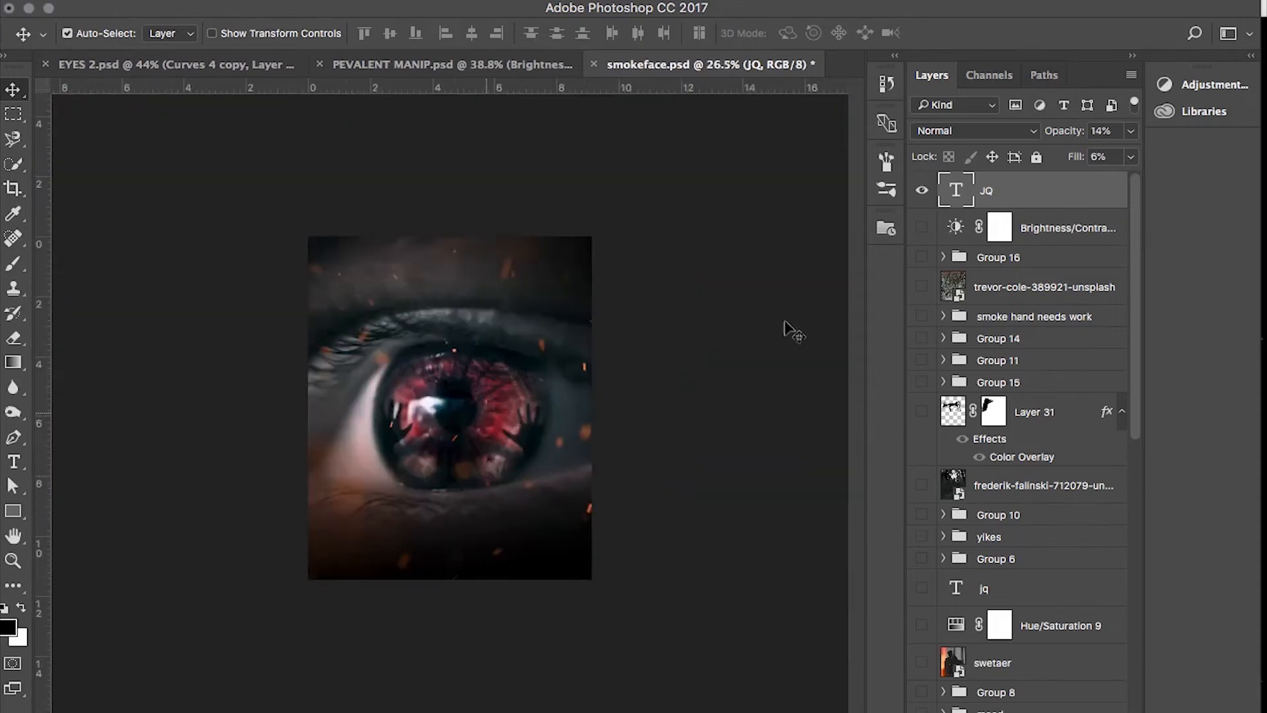
Switch to Adobe Lightroom and compare halloween5.jpg before and after its Develop adjustments
mouse_move(1265, 165)
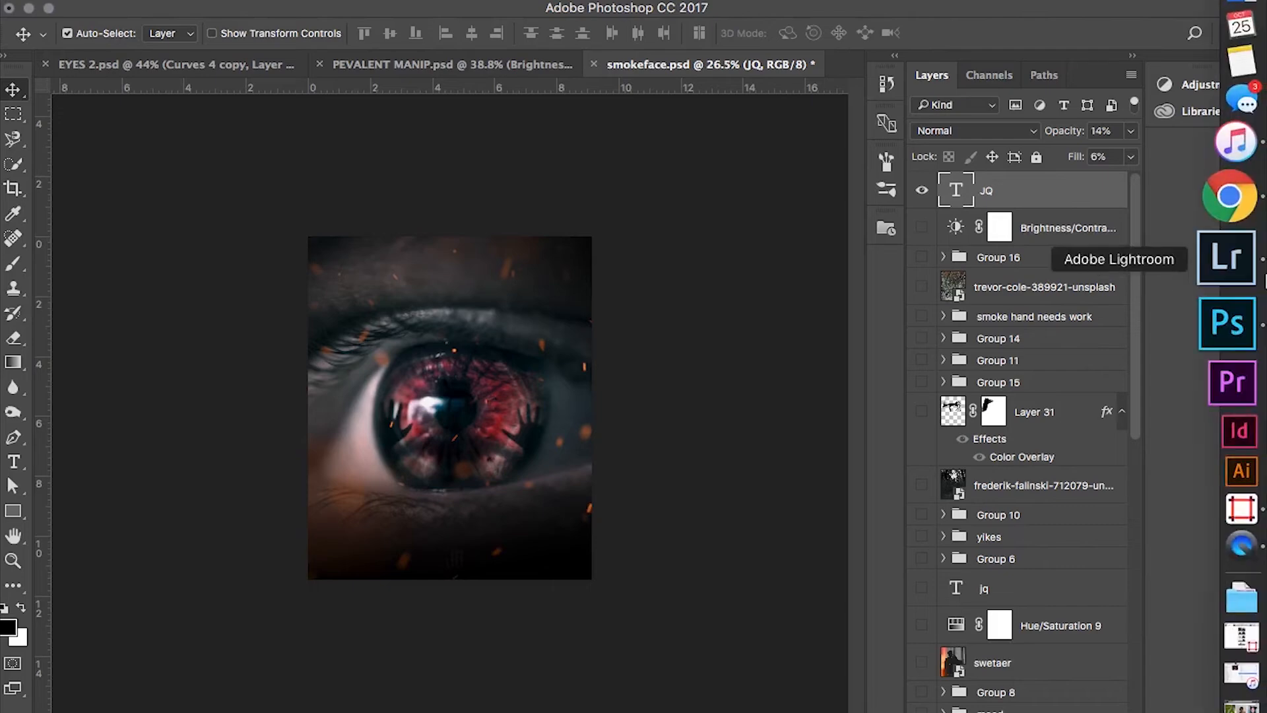
click(1251, 271)
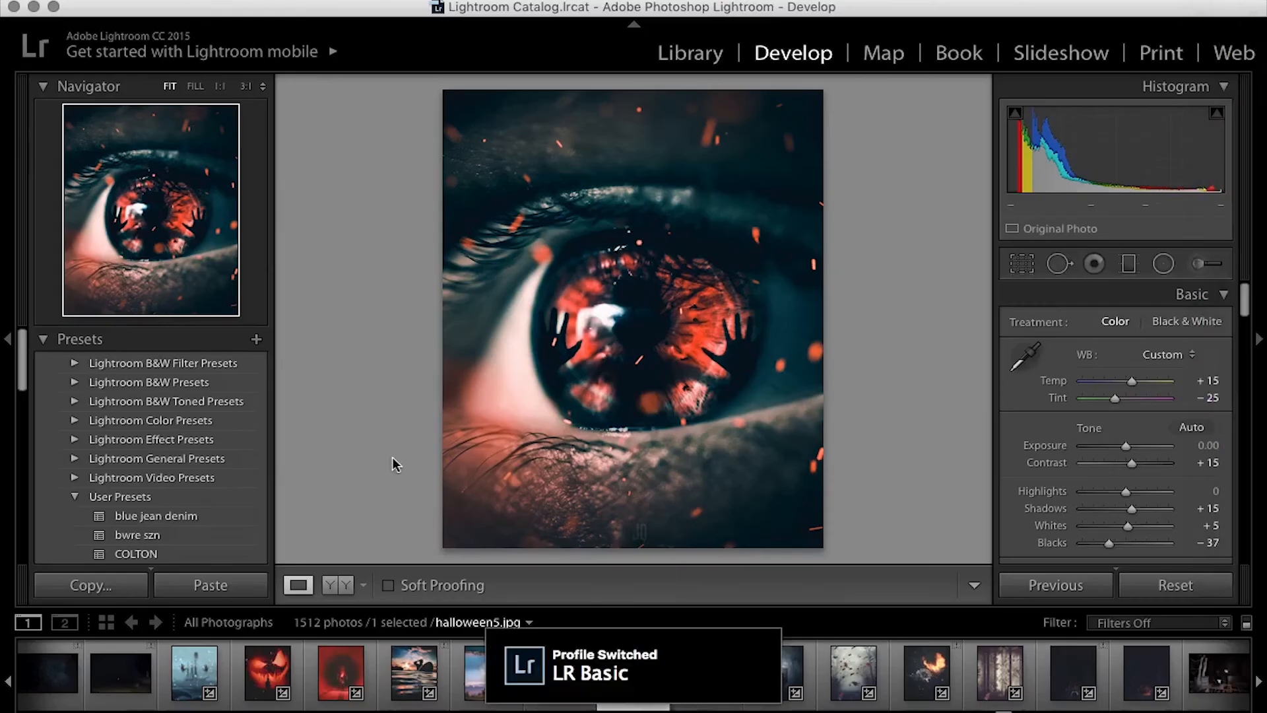
key(backslash)
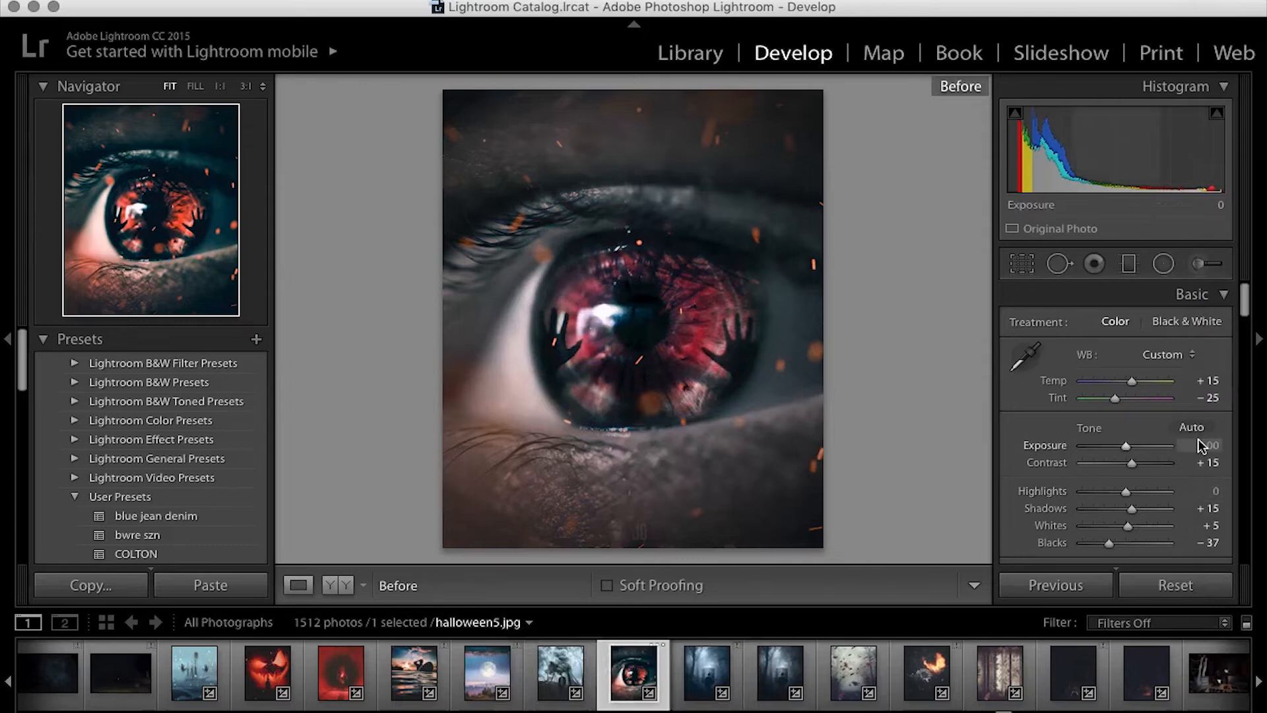
scroll(1188, 435, down, 1)
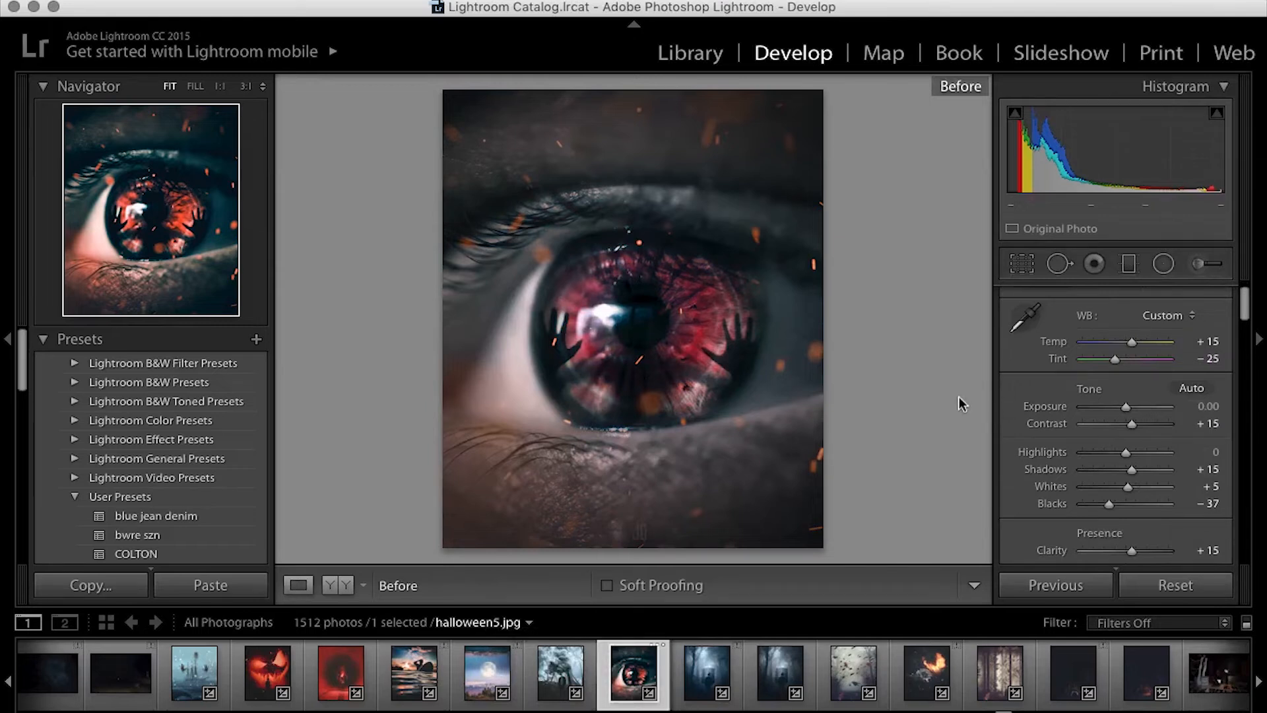
key(backslash)
key(backslash)
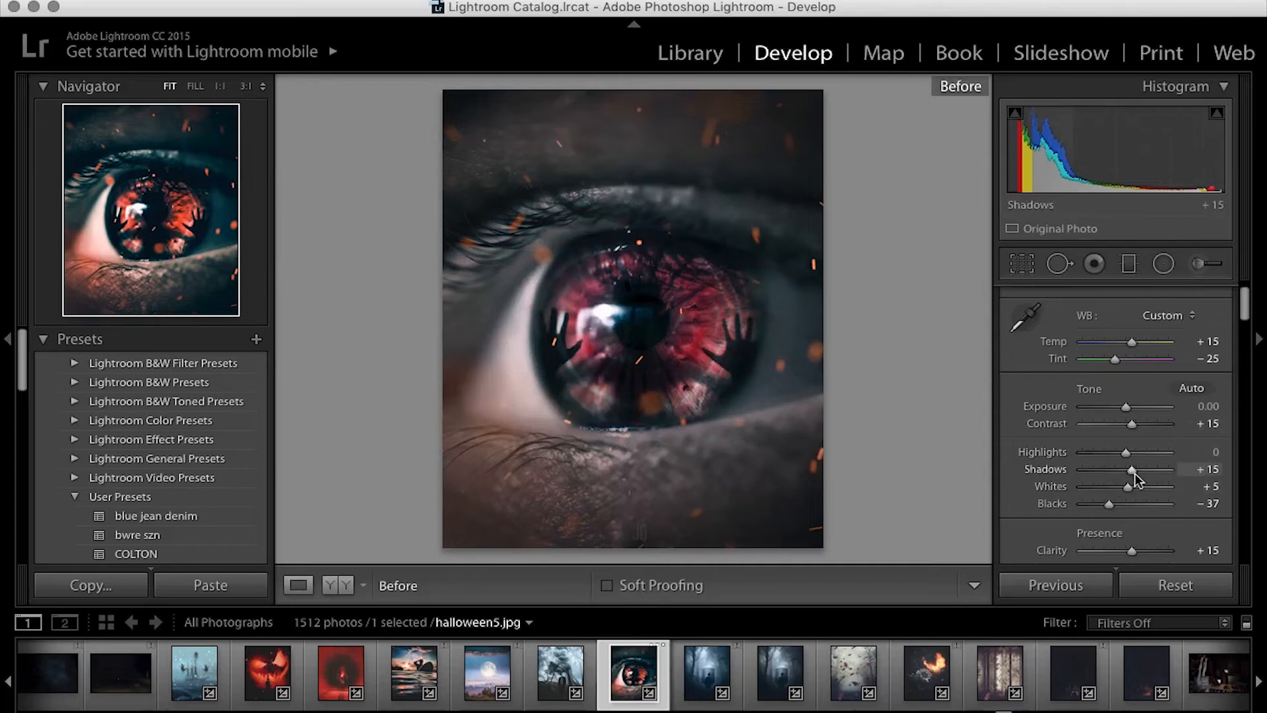
key(backslash)
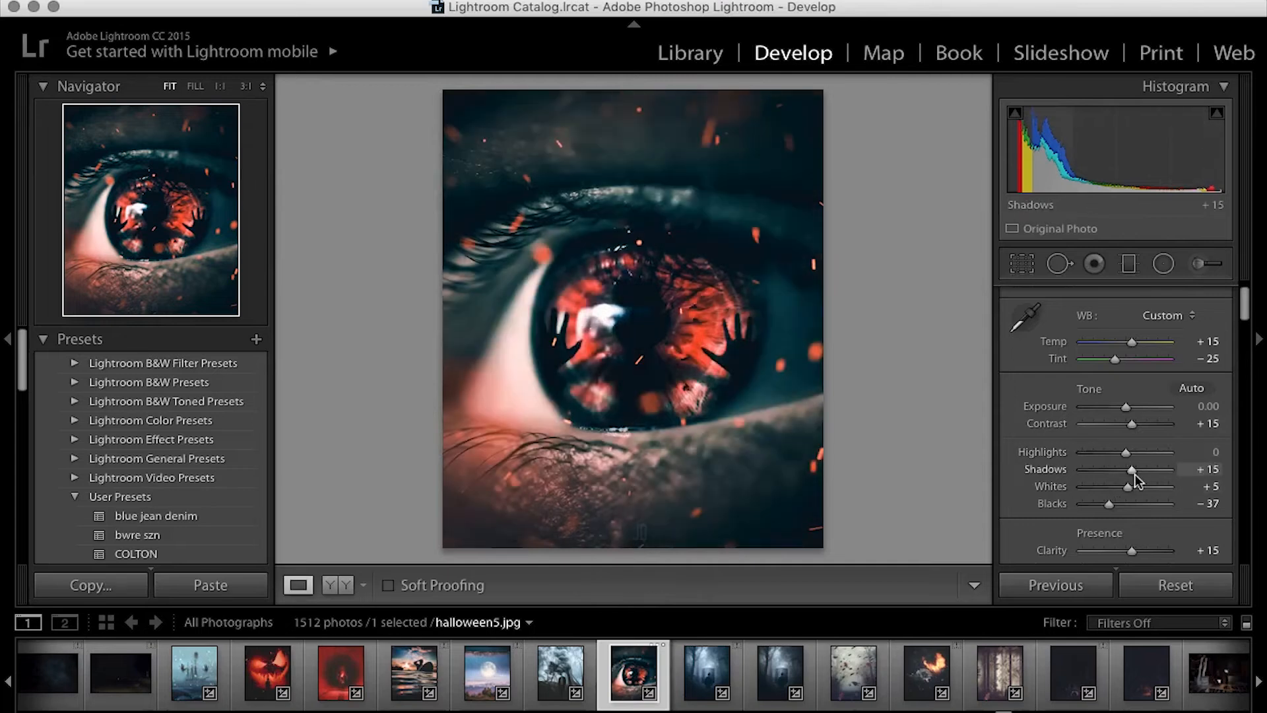
key(backslash)
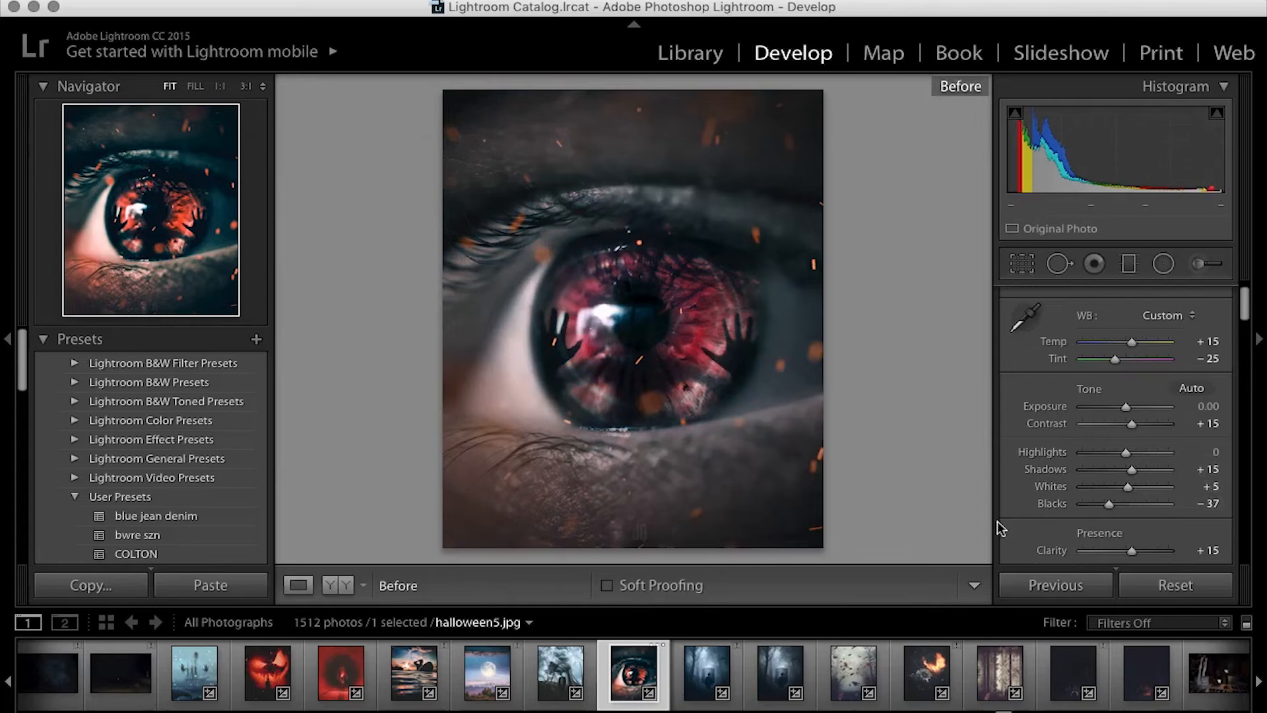
key(backslash)
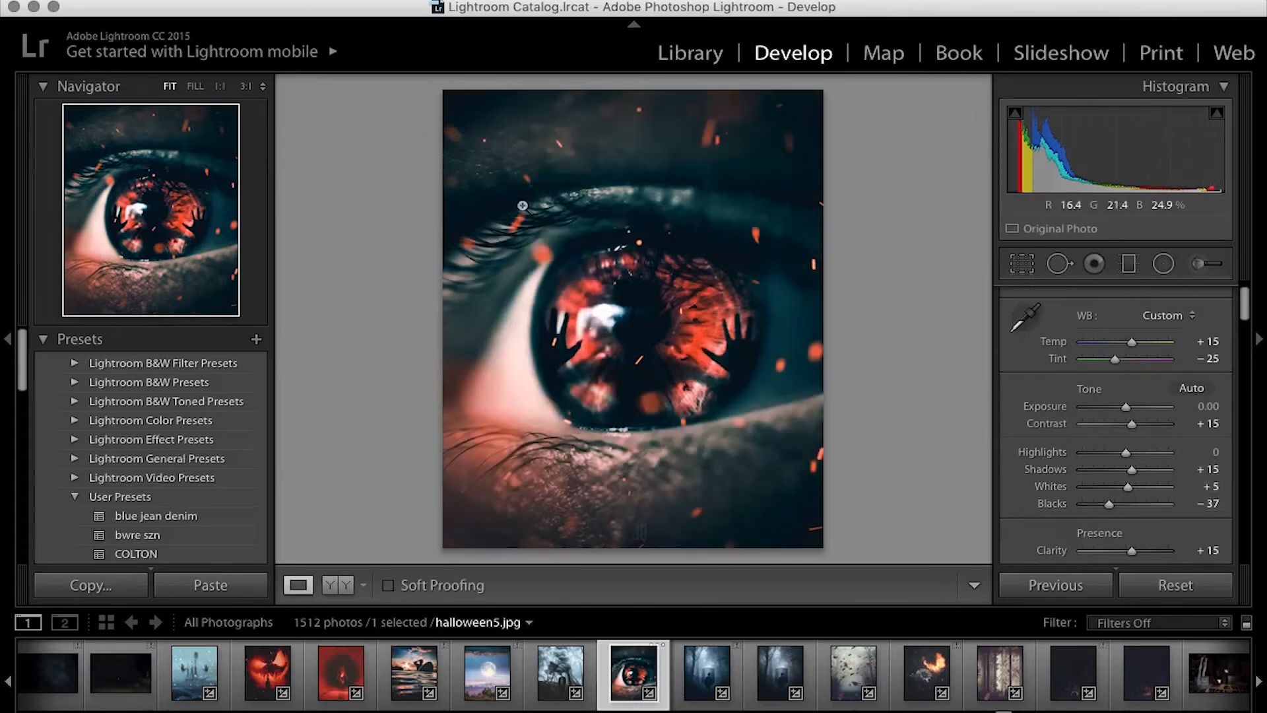
Try the photo's Clarity at -100, and set it to +32
scroll(1115, 403, down, 4)
scroll(1112, 422, down, 1)
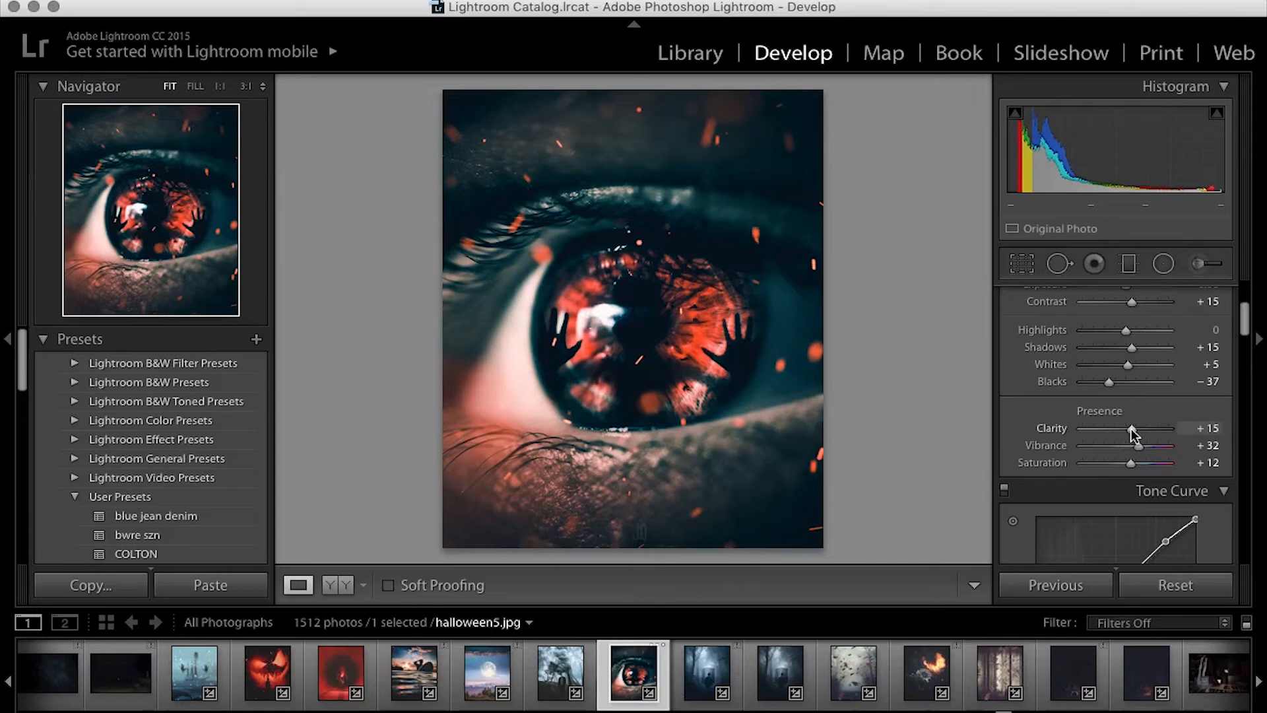
drag(1132, 429, 1079, 437)
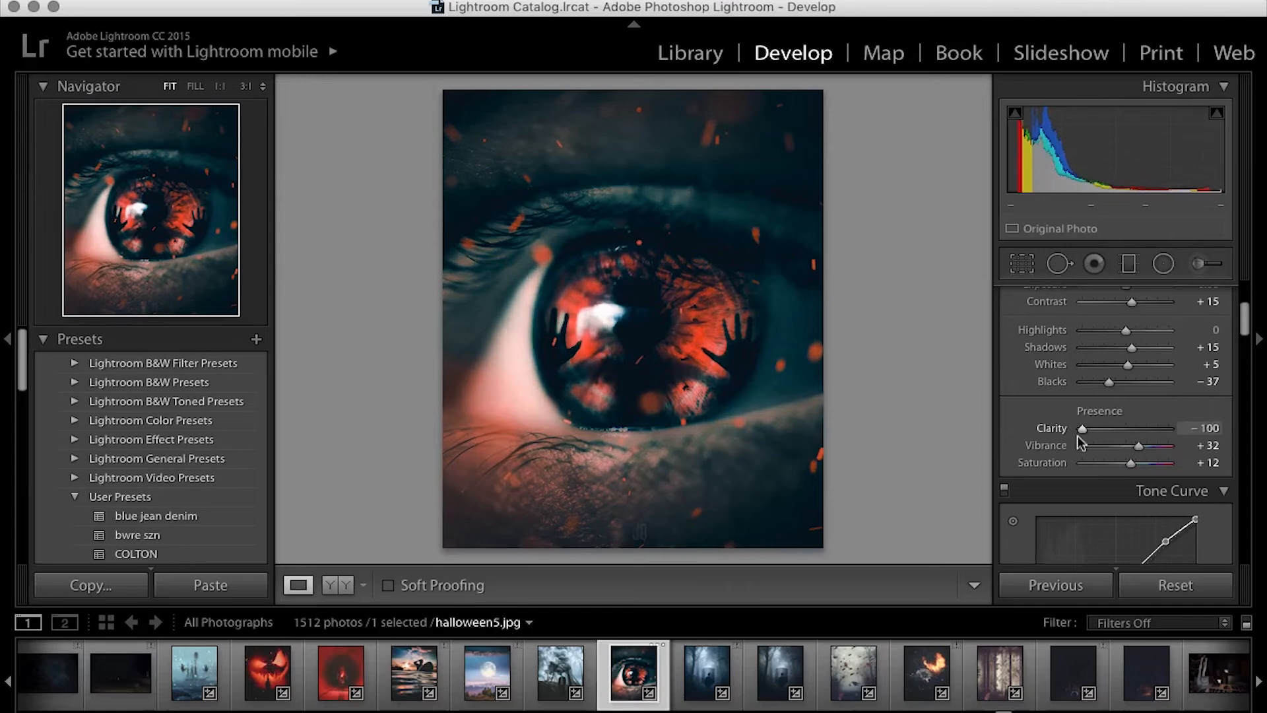
drag(1079, 436, 1138, 430)
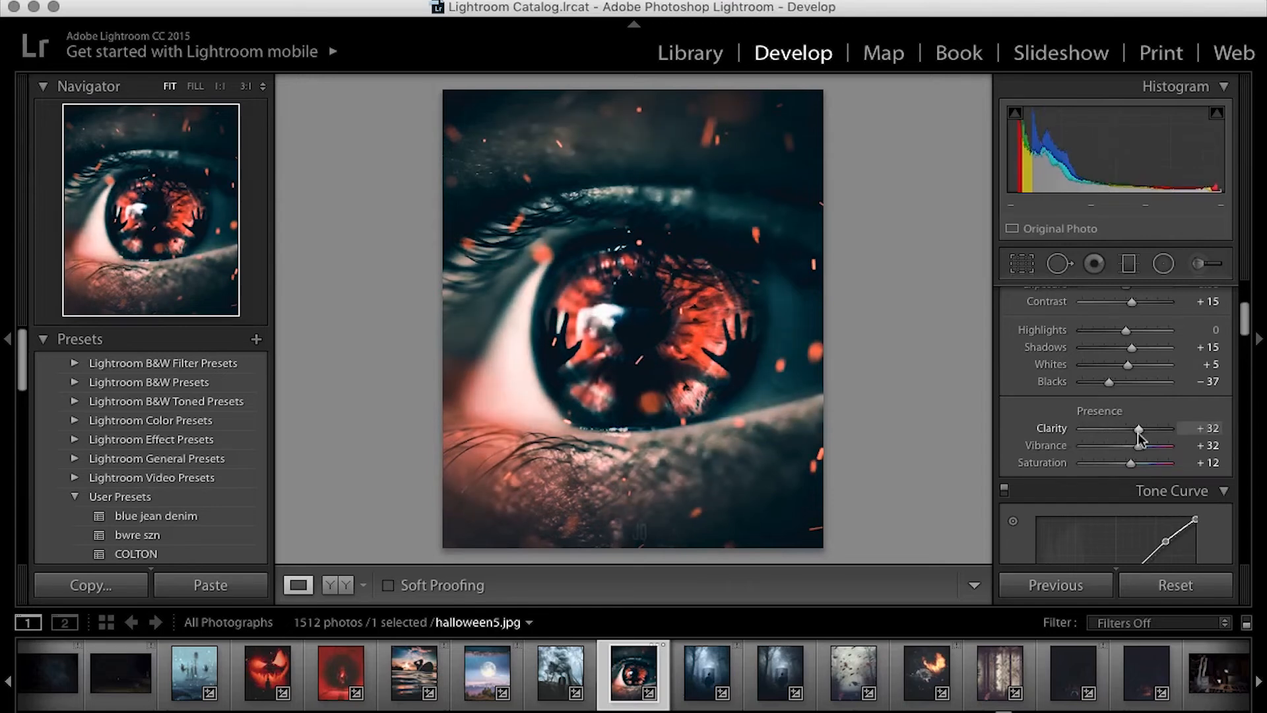
Undo the last Clarity change on the eye photo
key(super+z)
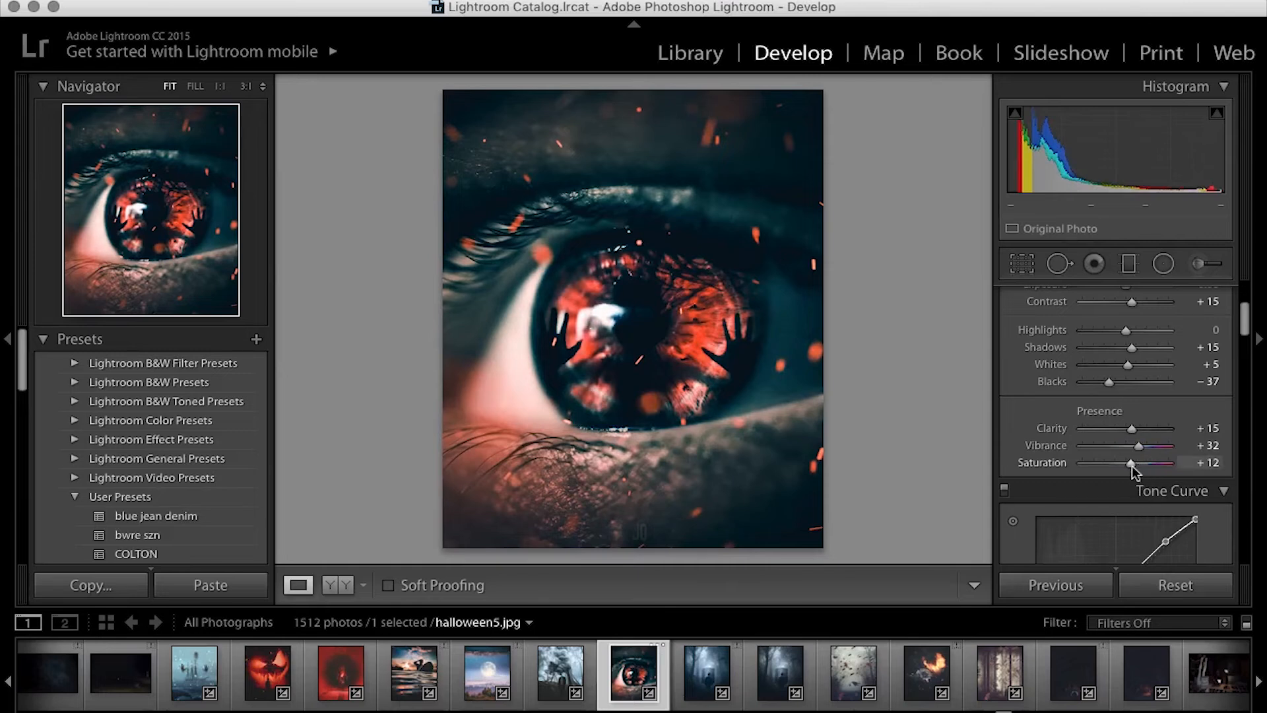
Try the photo's Saturation at -10, and undo the Saturation changes
drag(1130, 464, 1121, 465)
mouse_move(1139, 445)
mouse_down()
mouse_move(1149, 446)
mouse_move(1139, 450)
mouse_up()
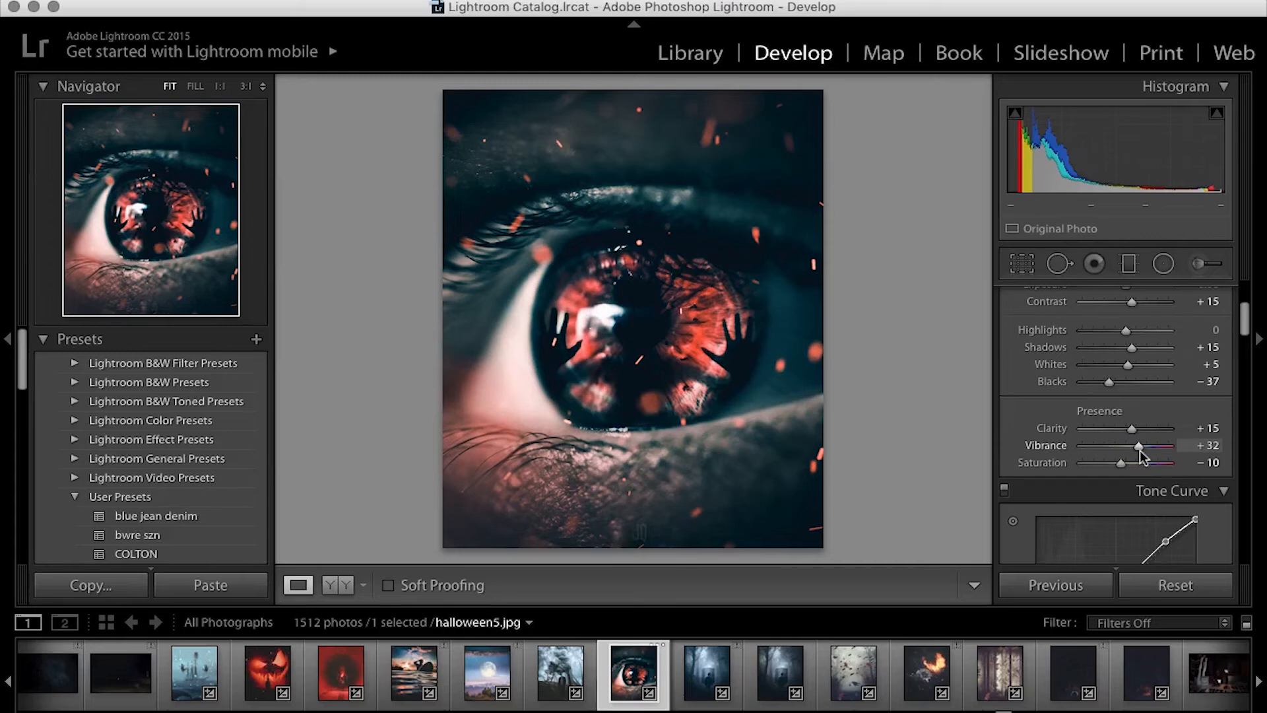
scroll(1140, 450, down, 1)
drag(1119, 449, 1128, 449)
key(super+z)
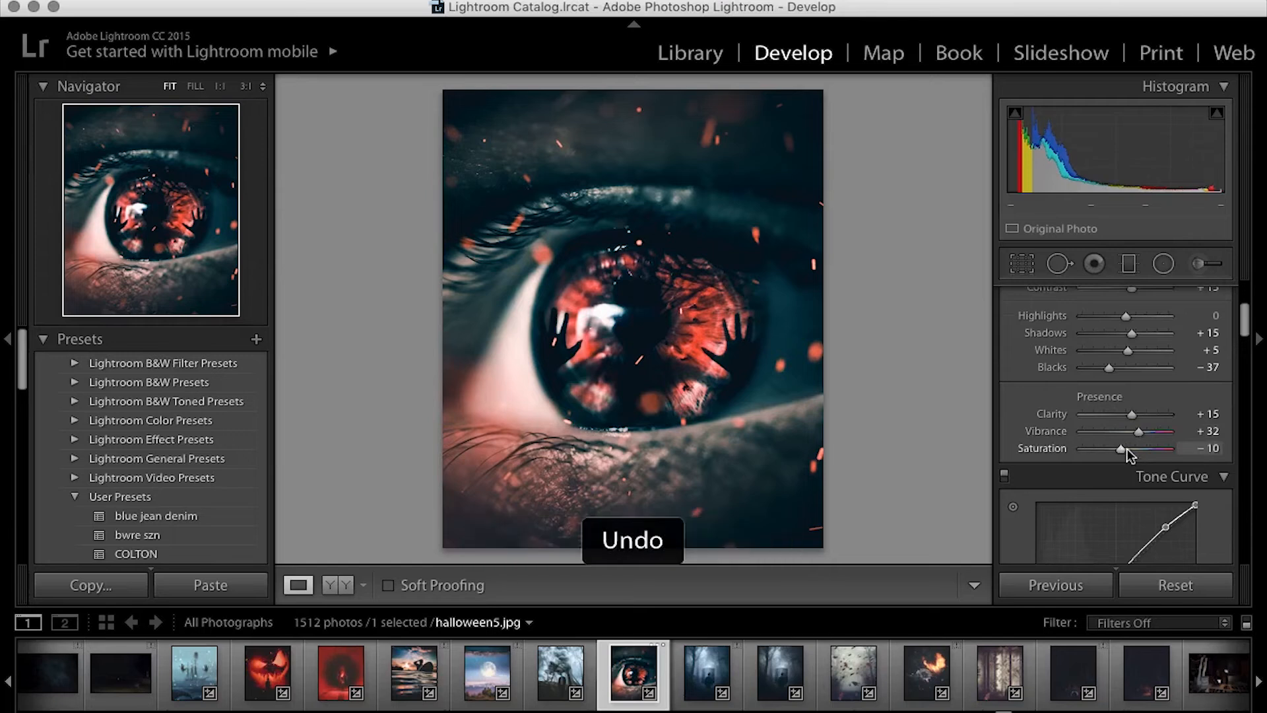
key(super+z)
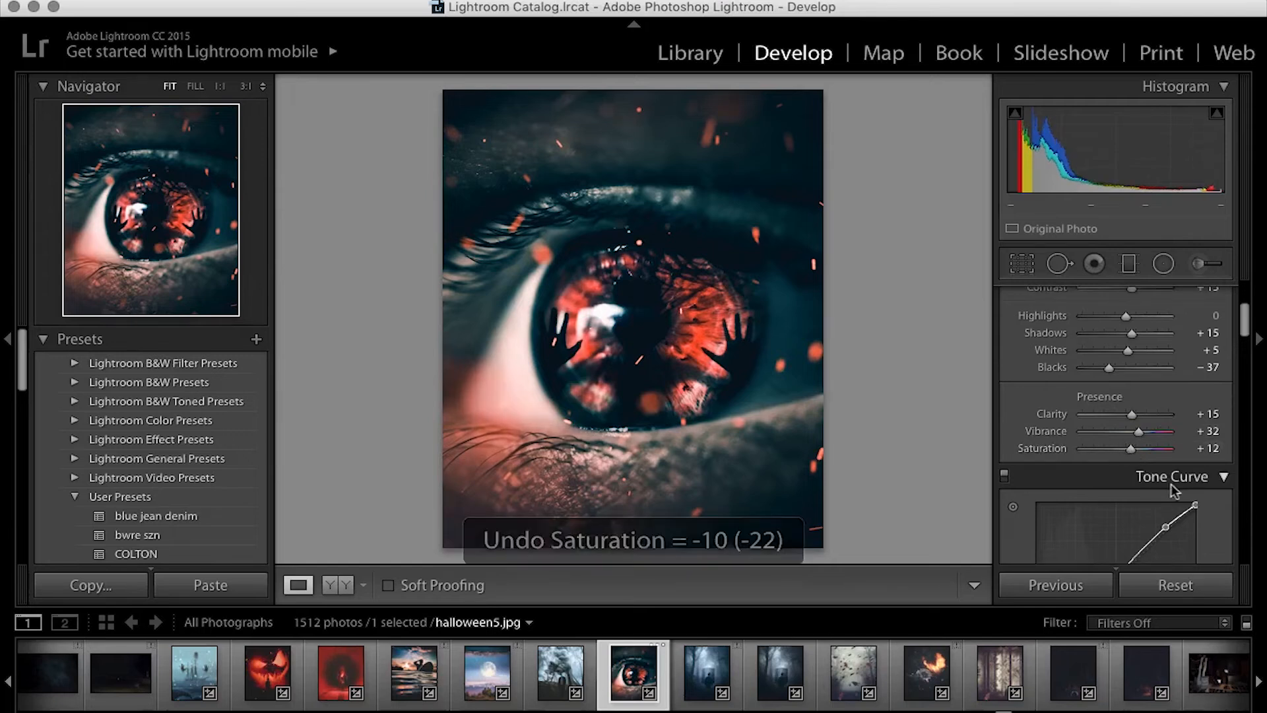
Try the RGB tone curve's black point at the lower corner, raise it until the shadows go flat, and undo the curve changes
scroll(1168, 481, down, 4)
scroll(1171, 481, down, 8)
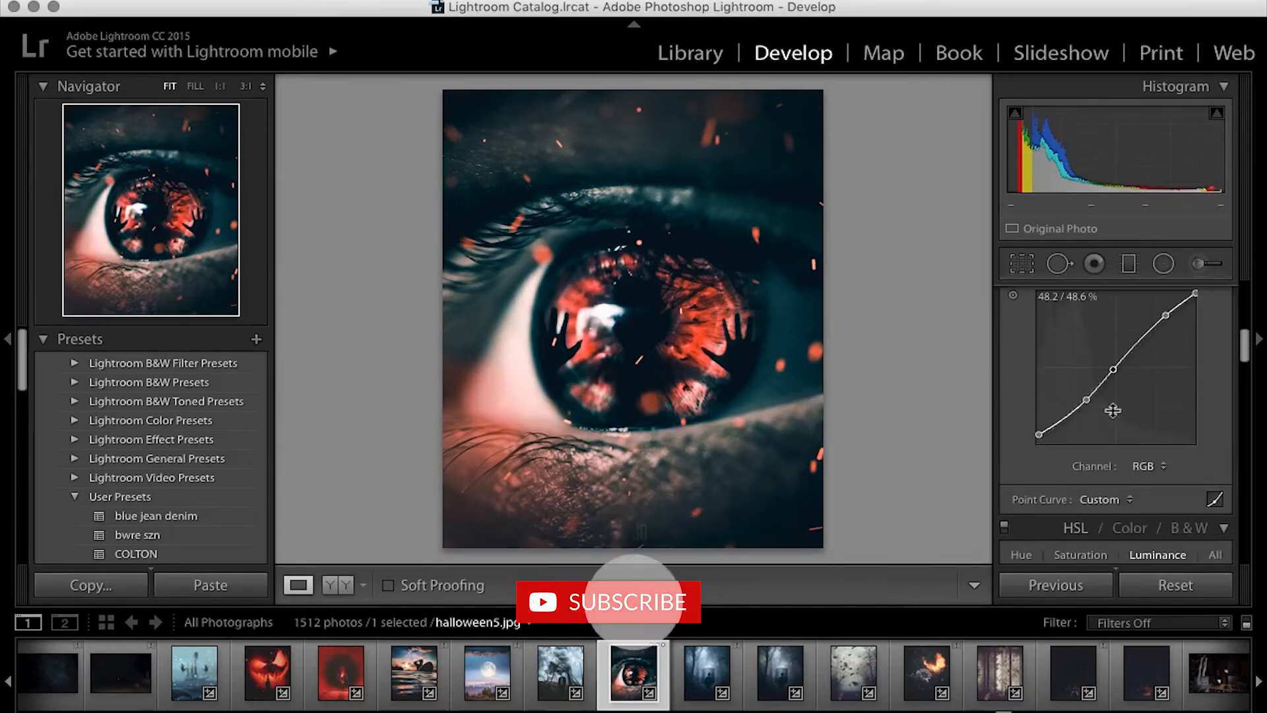
scroll(1113, 411, up, 1)
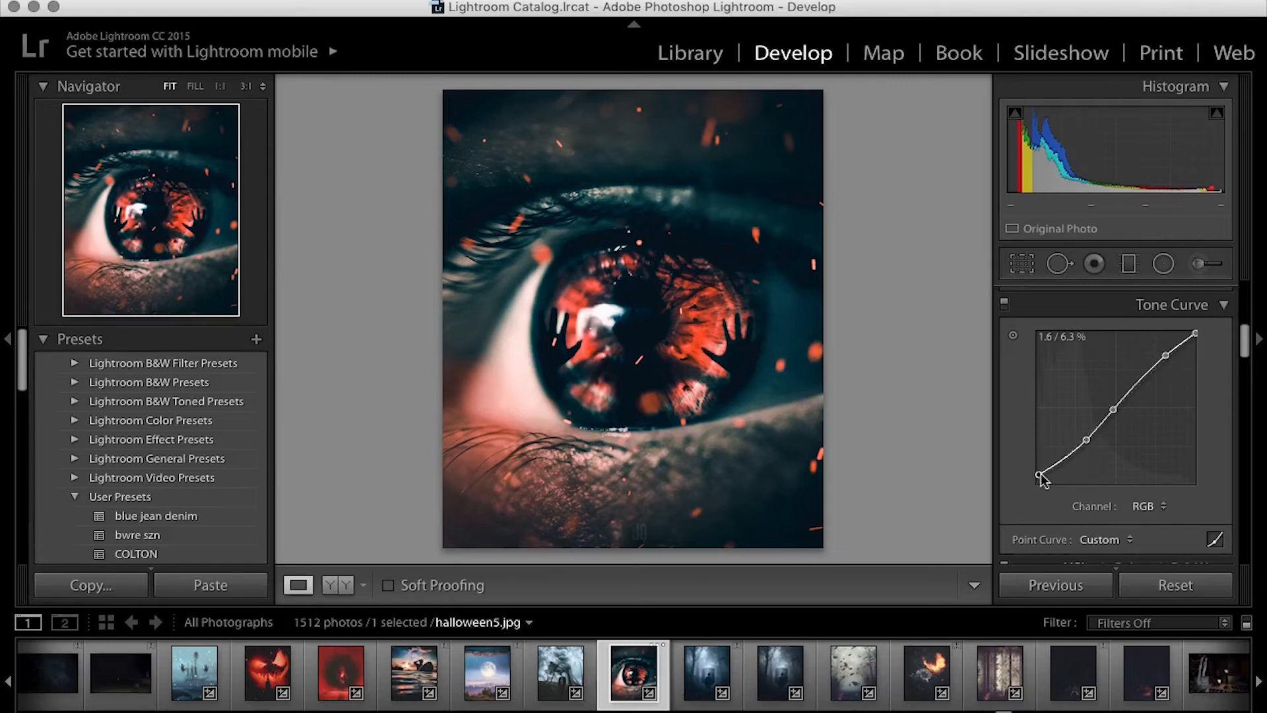
drag(1040, 475, 1037, 482)
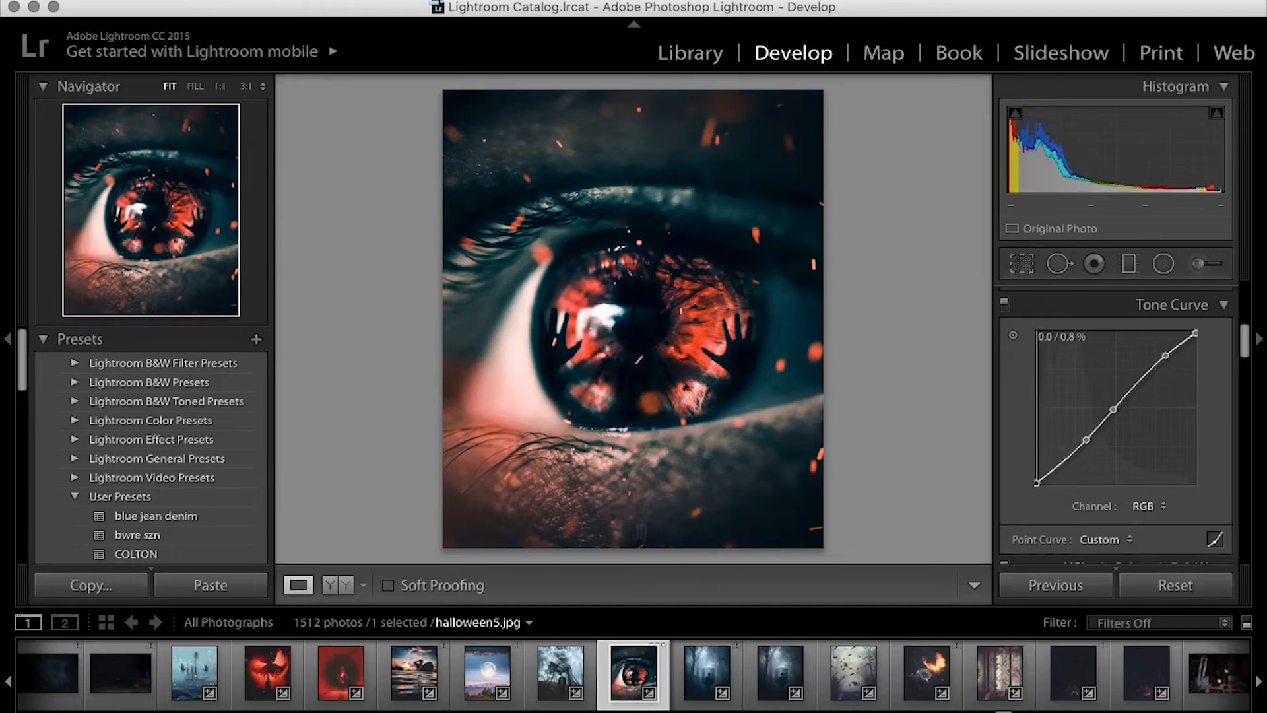
drag(1037, 483, 1037, 439)
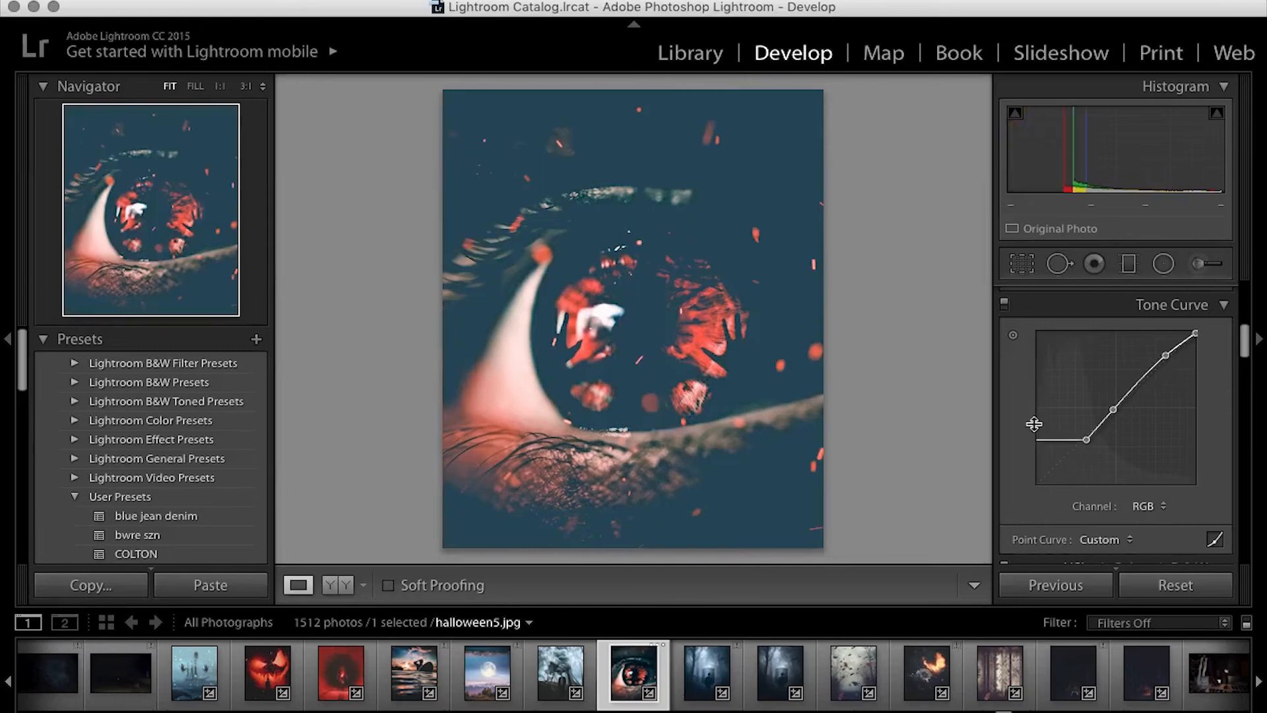
key(super+z)
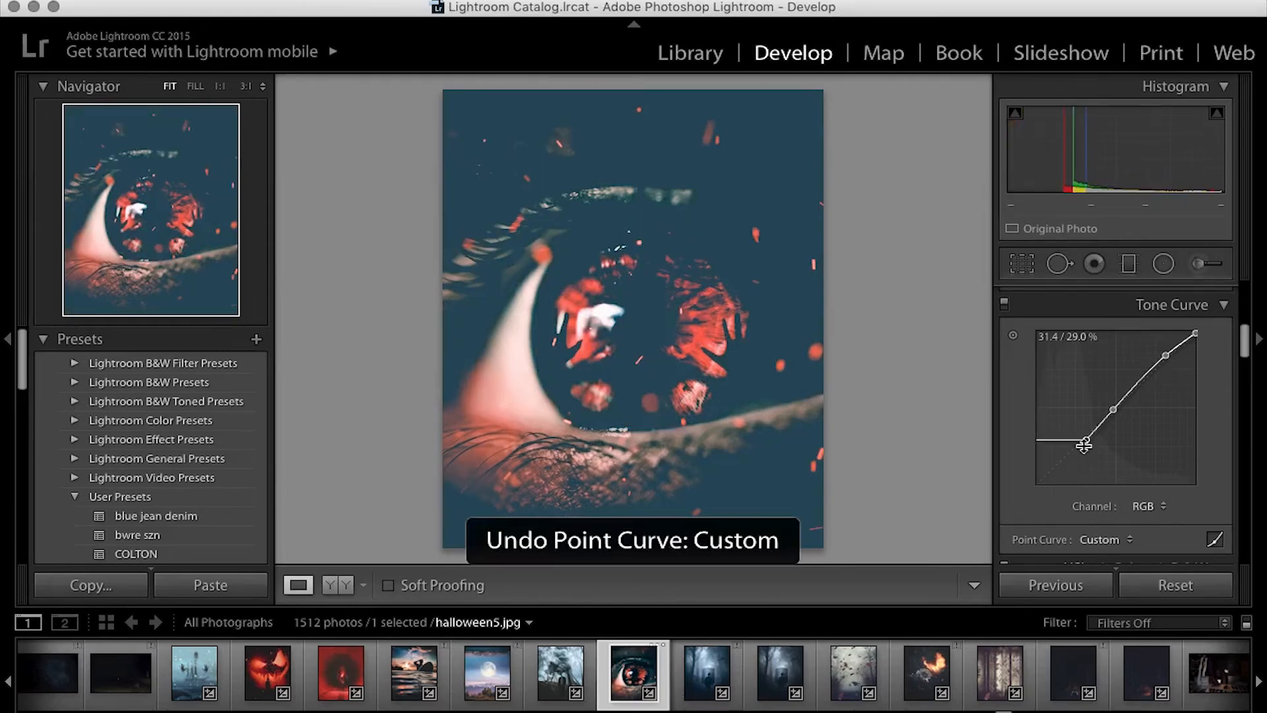
Show the HSL Hue adjustments, set Red to +26 and keep Blue at +43
scroll(1096, 503, down, 8)
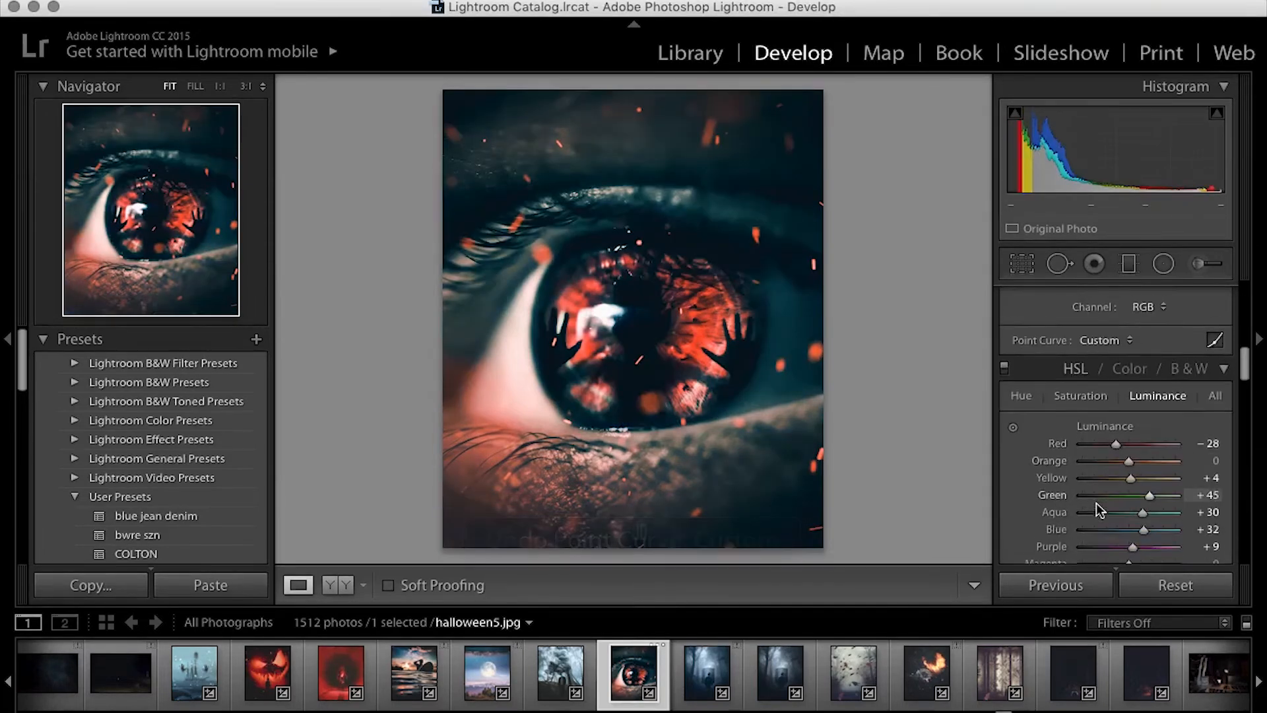
scroll(1096, 503, down, 2)
click(1021, 338)
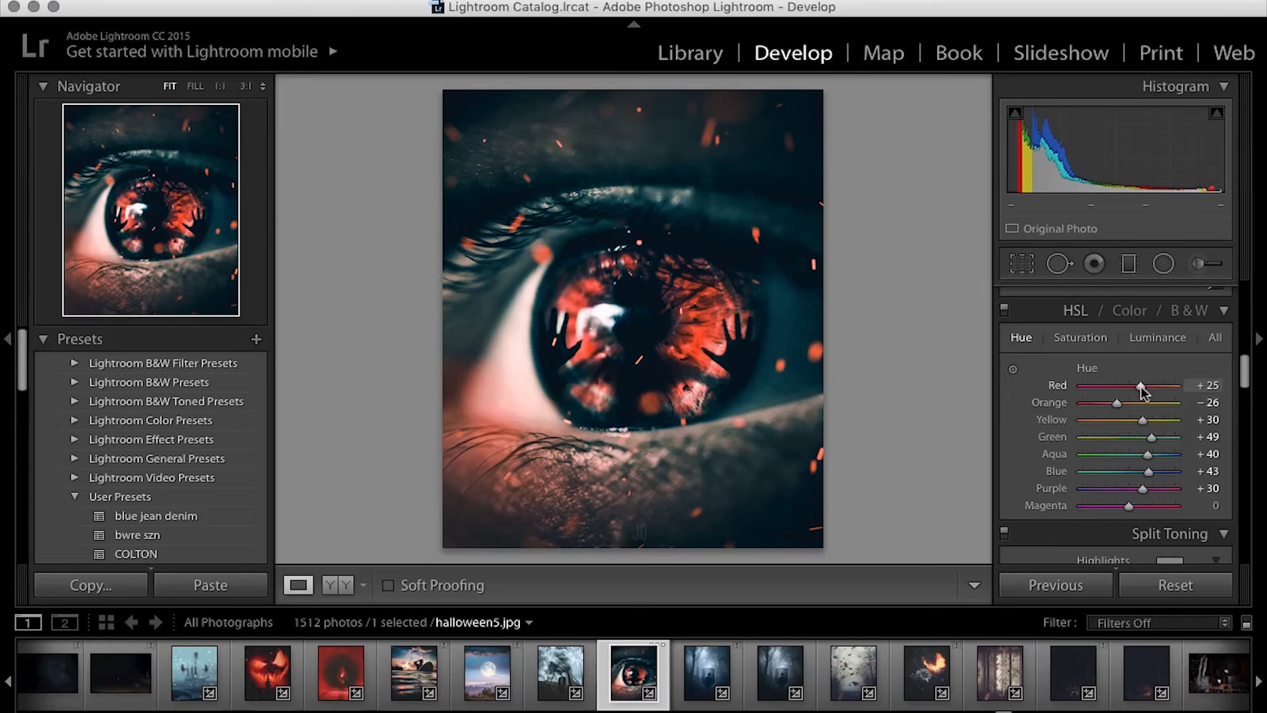
mouse_move(1142, 387)
mouse_down()
mouse_move(1164, 388)
mouse_move(1139, 390)
mouse_up()
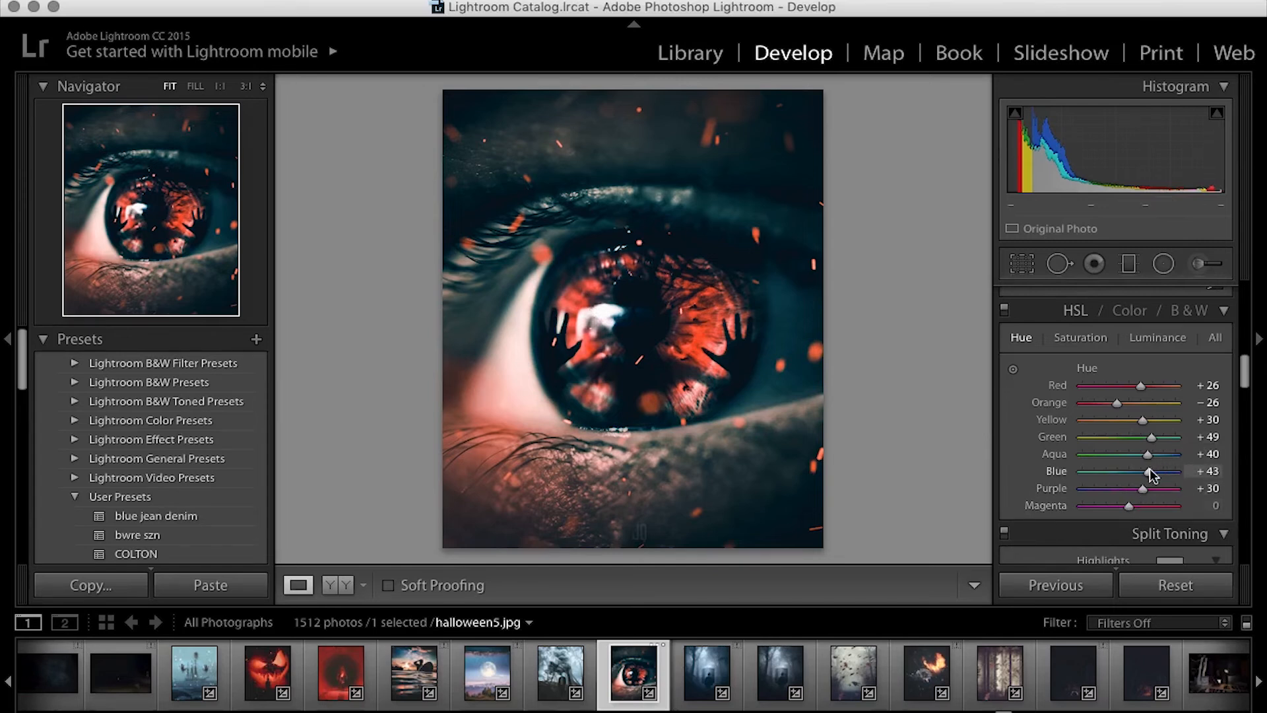
mouse_move(1150, 473)
mouse_down()
mouse_move(1200, 481)
mouse_move(1152, 476)
mouse_up()
Try the Split Toning Highlights Hue at 166 and 195, and return it to 26
scroll(1149, 470, down, 5)
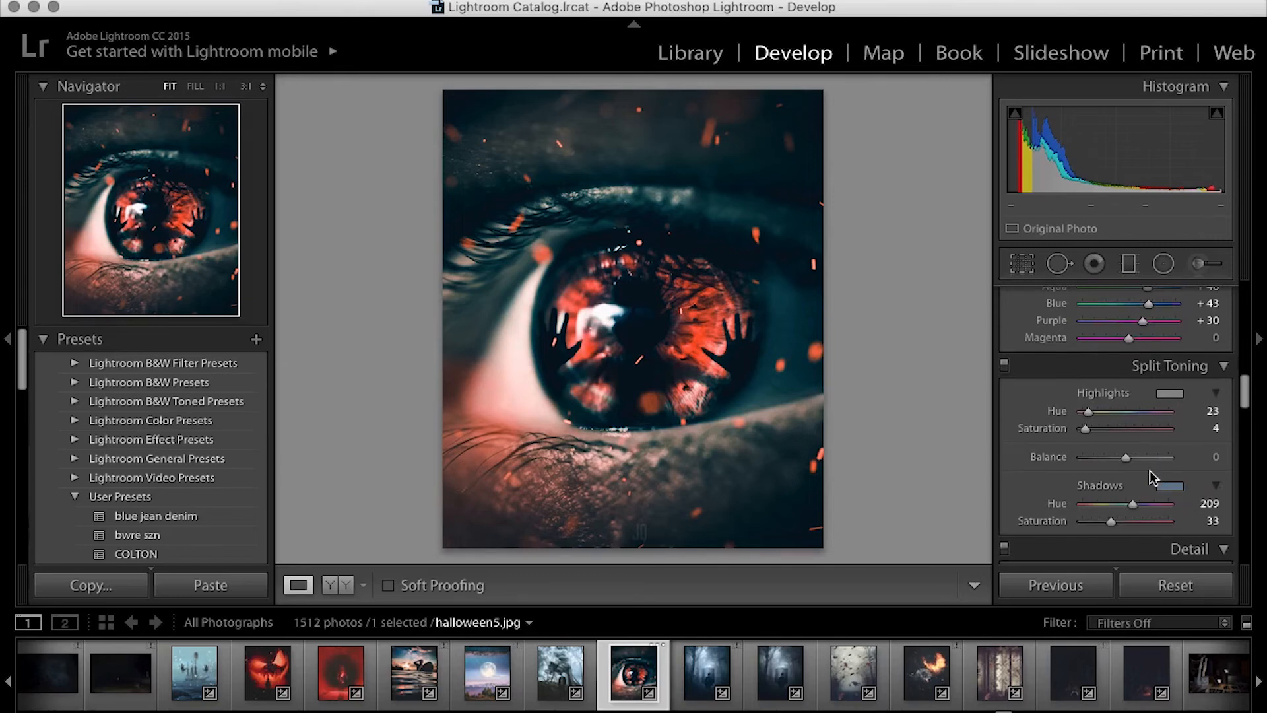
key(alt)
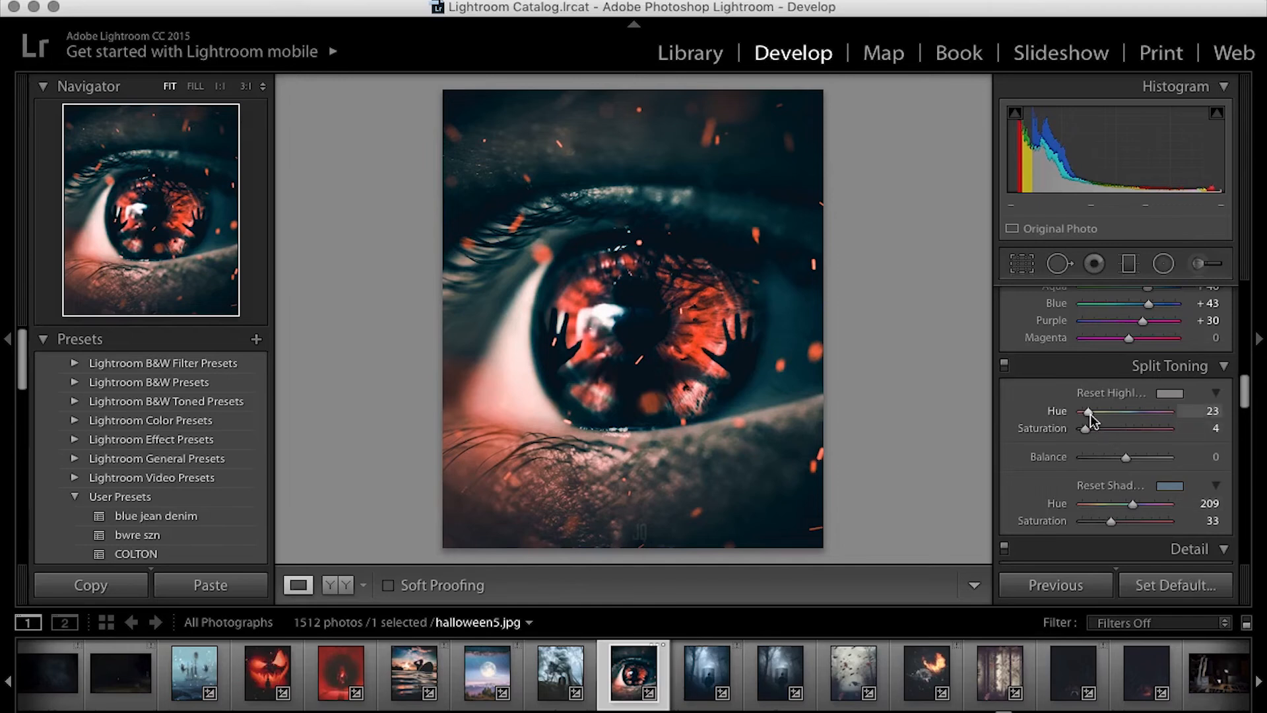
drag(1089, 413, 1122, 415)
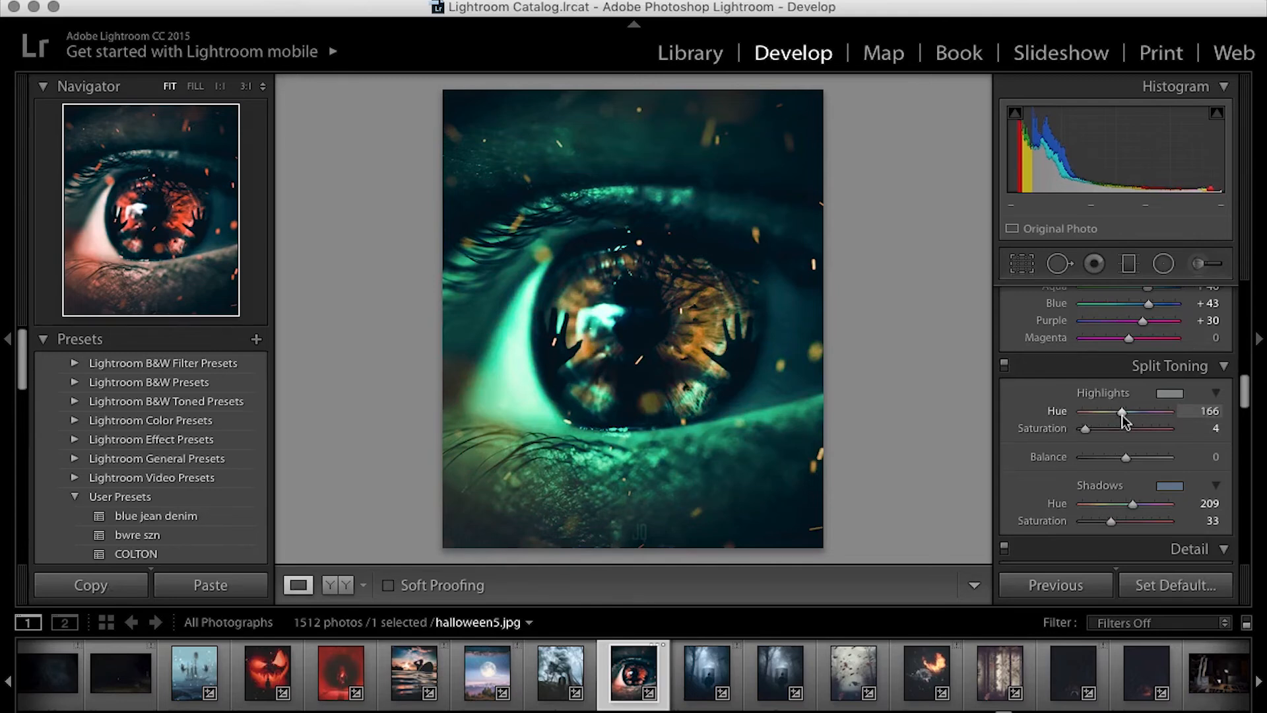
drag(1122, 415, 1130, 414)
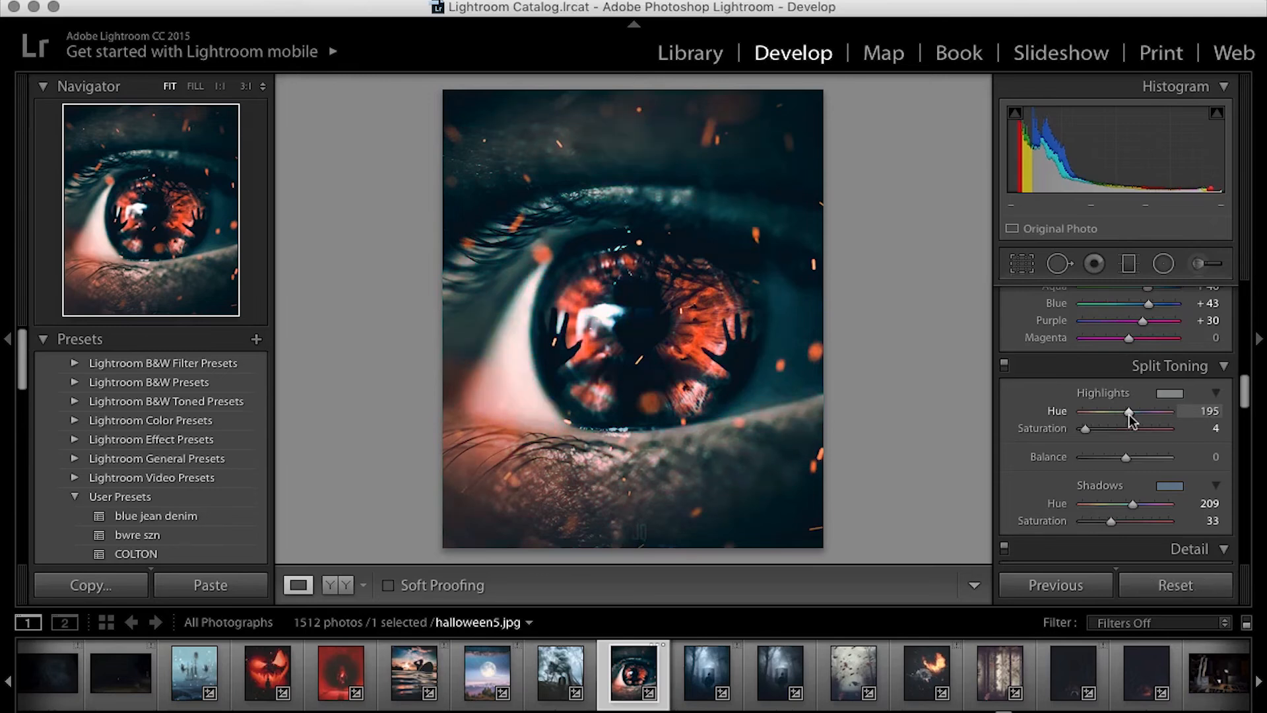
key(cmd+z)
drag(1094, 413, 1138, 414)
key(super+z)
Try Sharpening with Amount 150 and Masking 100, and return both to 0
scroll(1143, 489, down, 1)
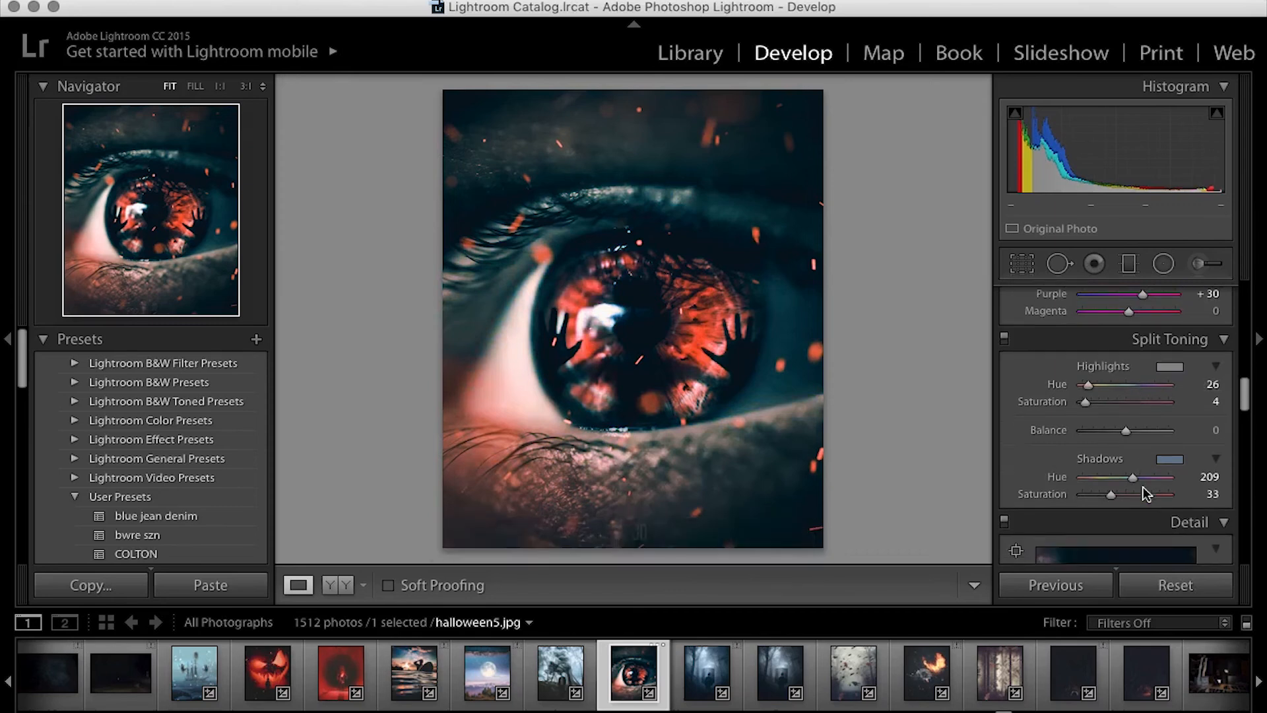
scroll(1145, 490, down, 10)
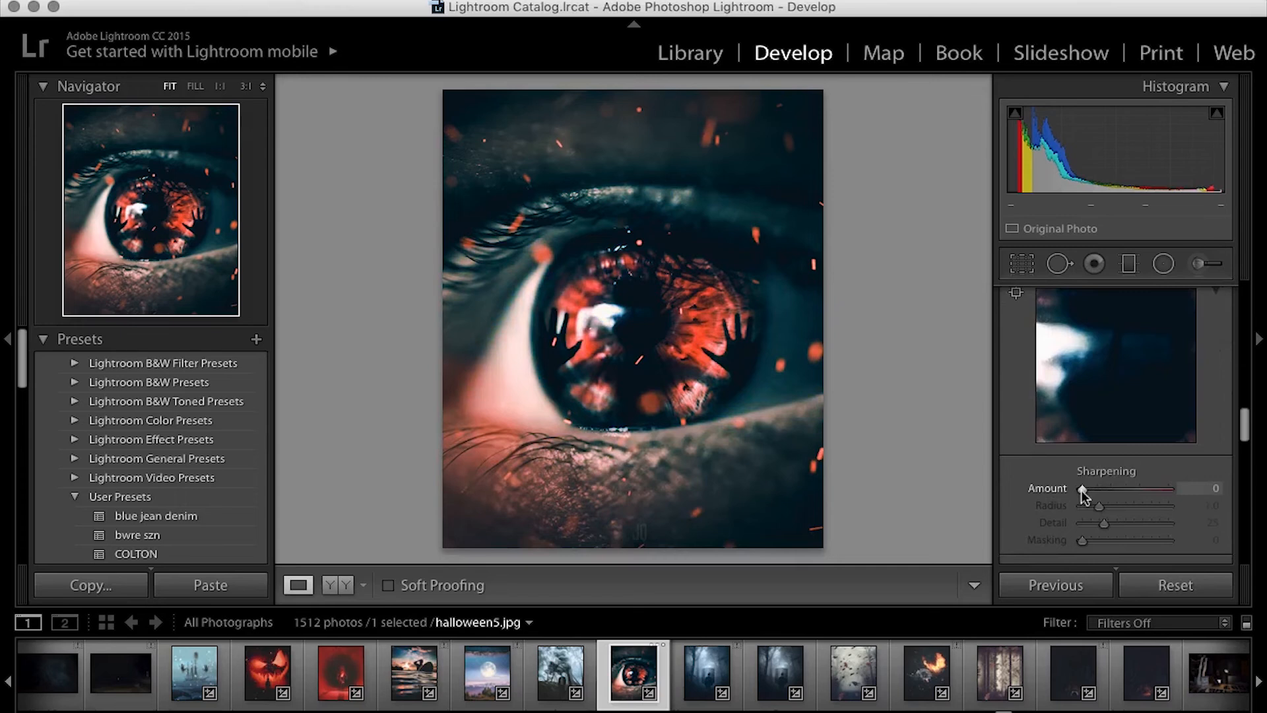
drag(1080, 488, 1166, 503)
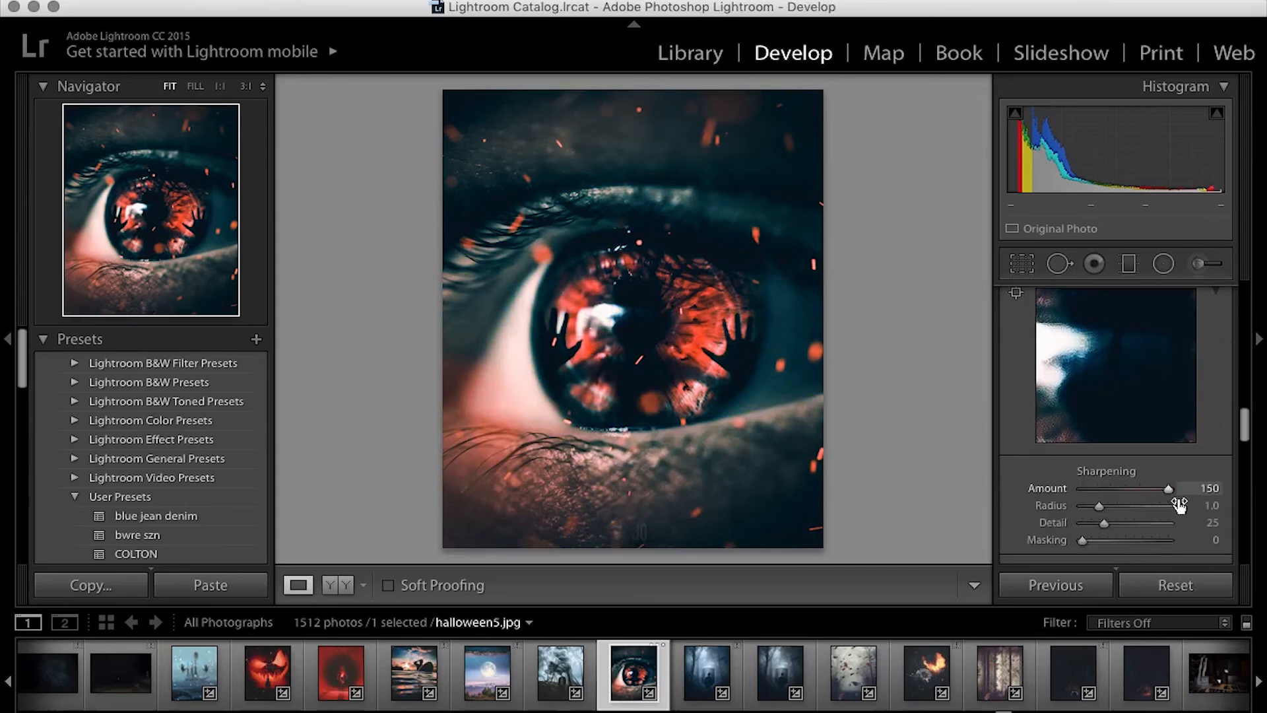
drag(1083, 540, 1191, 546)
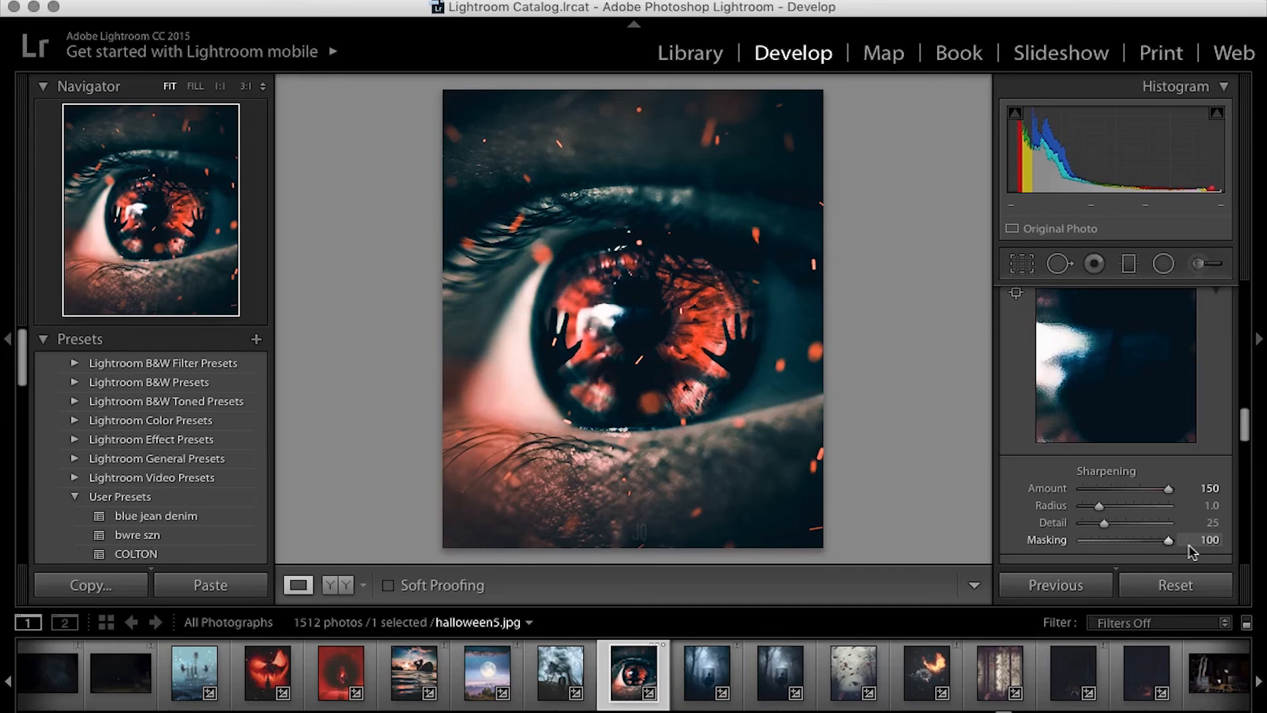
drag(1169, 541, 1082, 542)
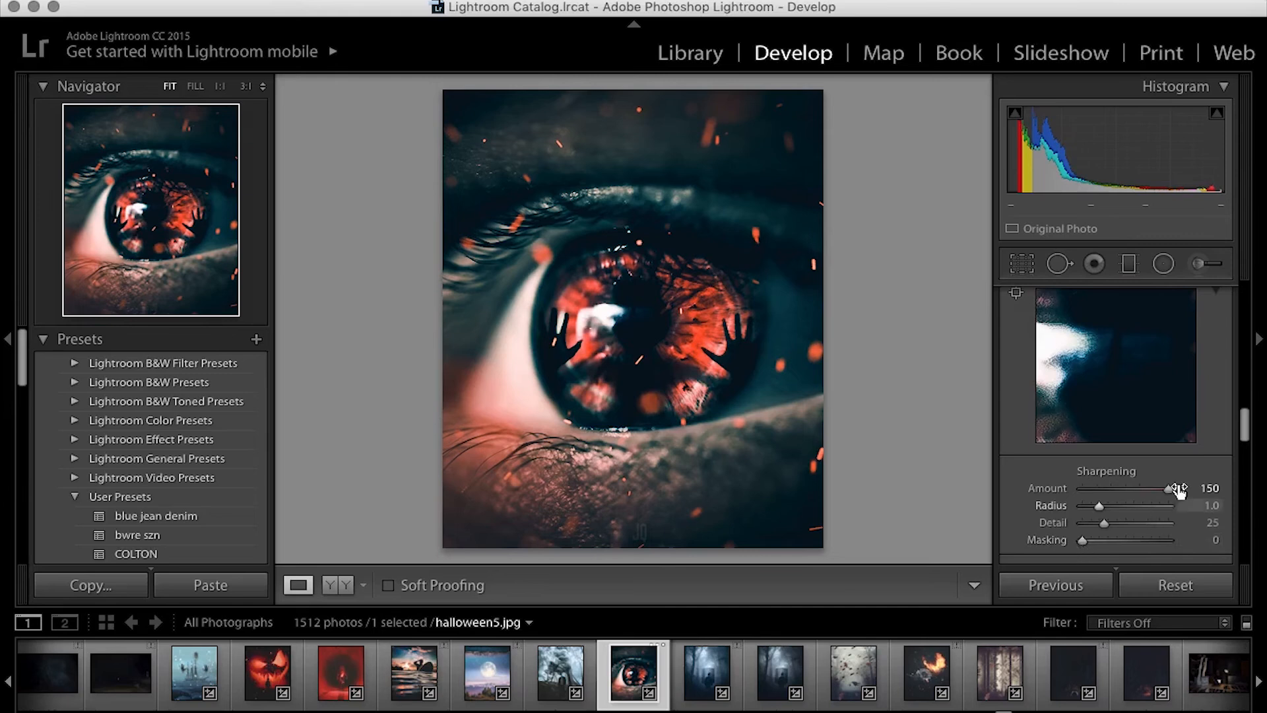
drag(1165, 489, 1045, 473)
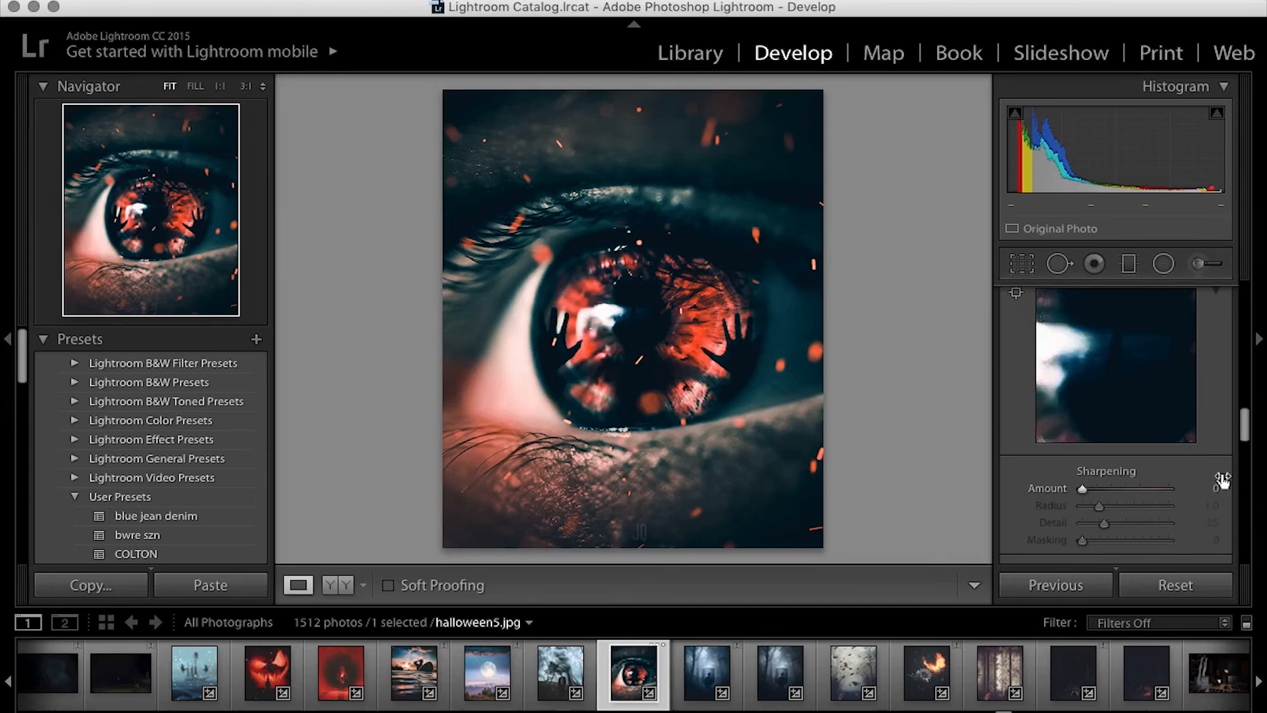
Review the Noise Reduction, Lens Corrections and Effects settings, down to the camera calibration primaries
scroll(1221, 479, down, 3)
scroll(1222, 486, down, 1)
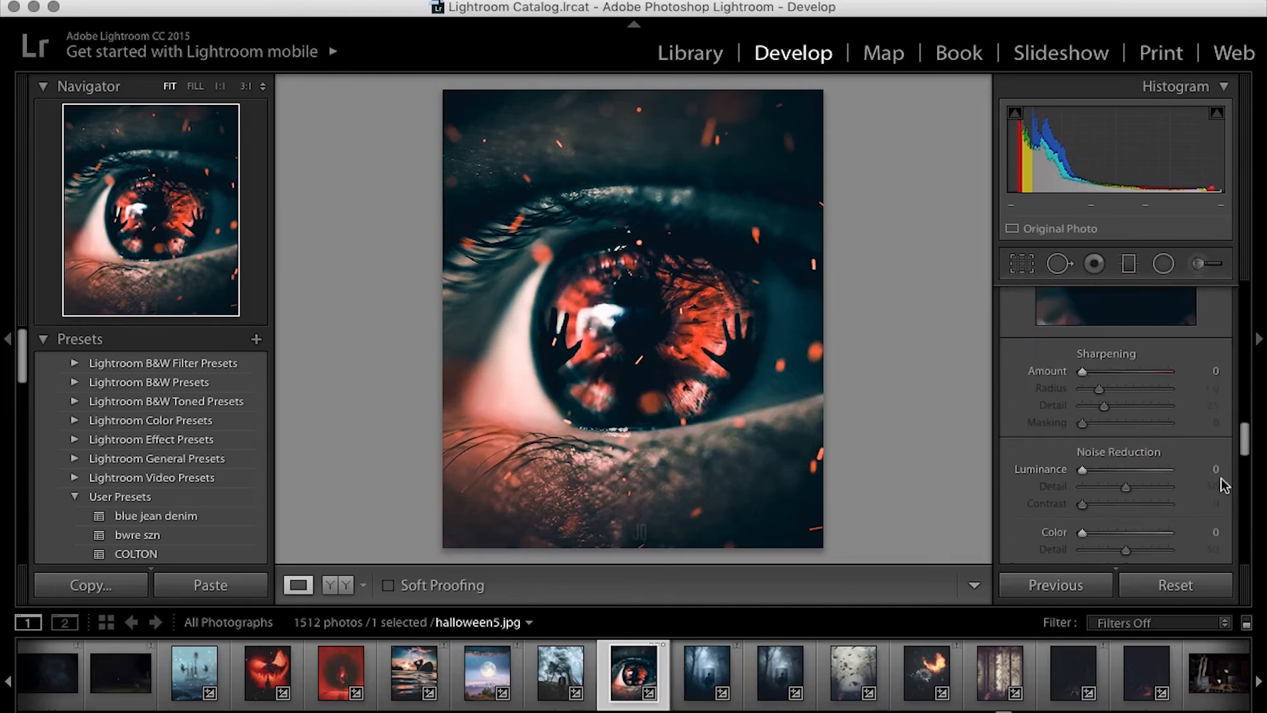
scroll(1221, 480, down, 4)
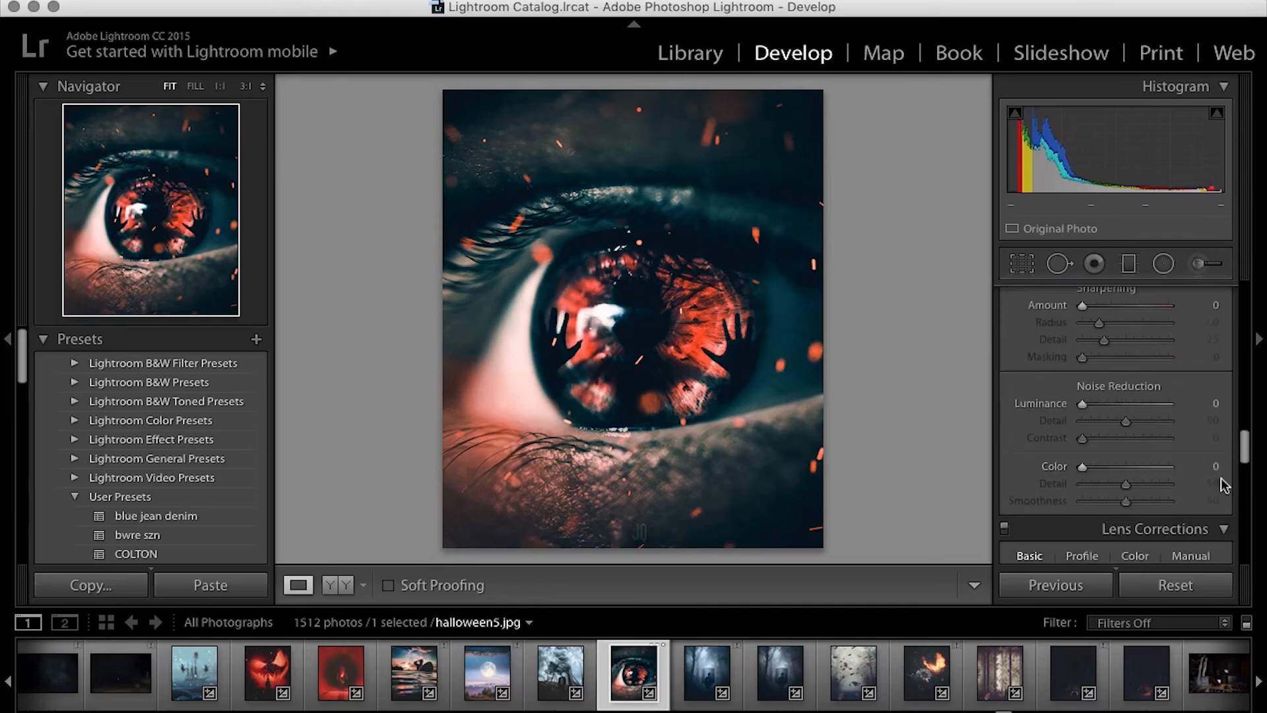
scroll(1221, 478, up, 1)
scroll(1221, 478, up, 1)
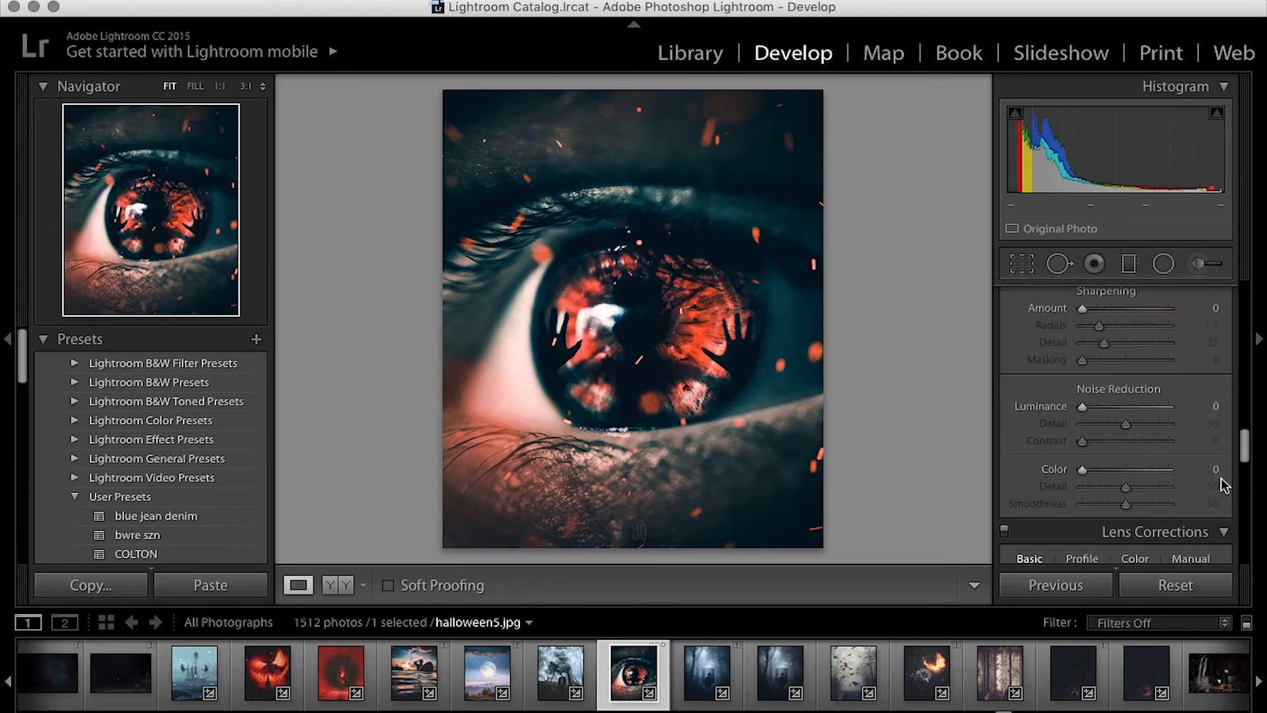
scroll(1221, 478, down, 1)
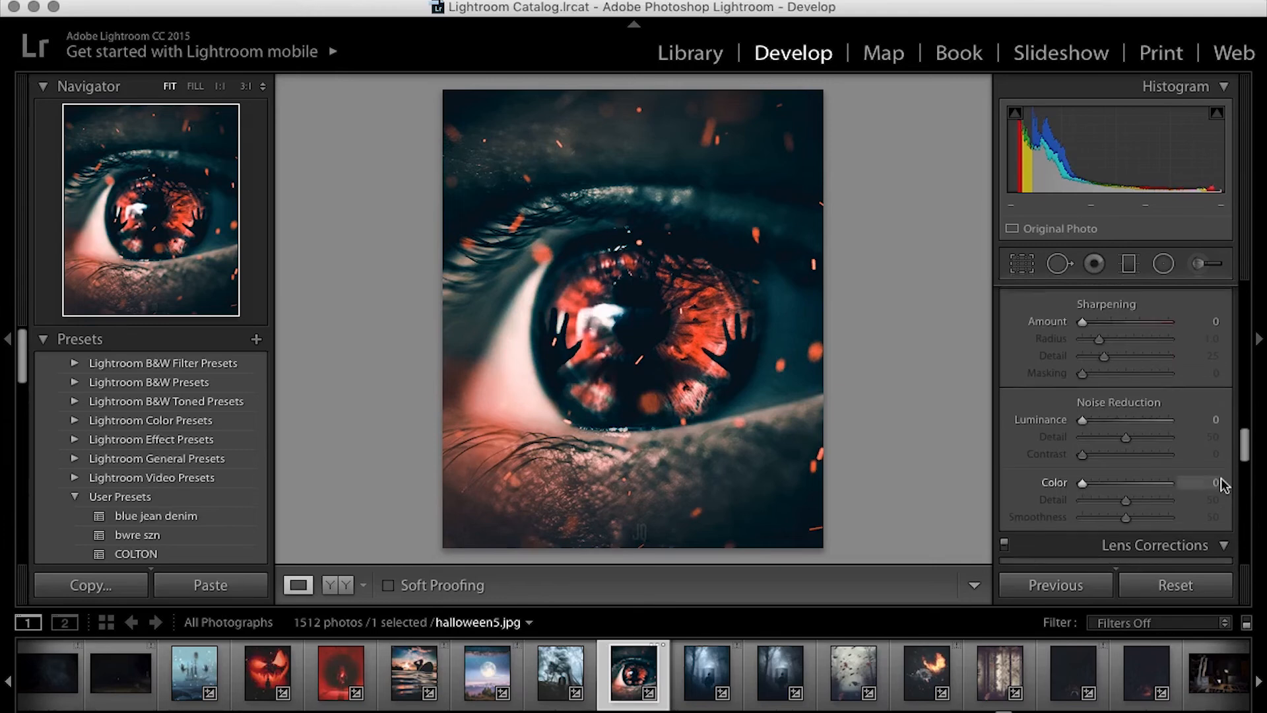
scroll(1221, 478, down, 5)
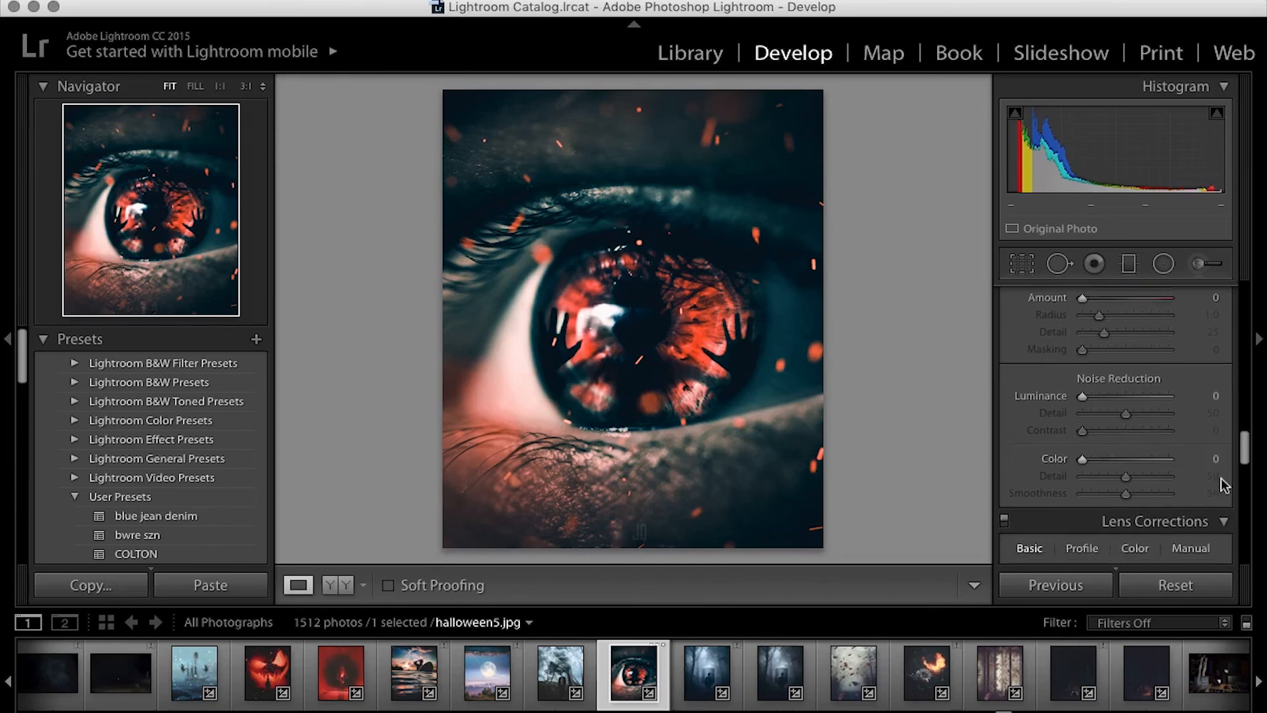
scroll(1225, 485, down, 1)
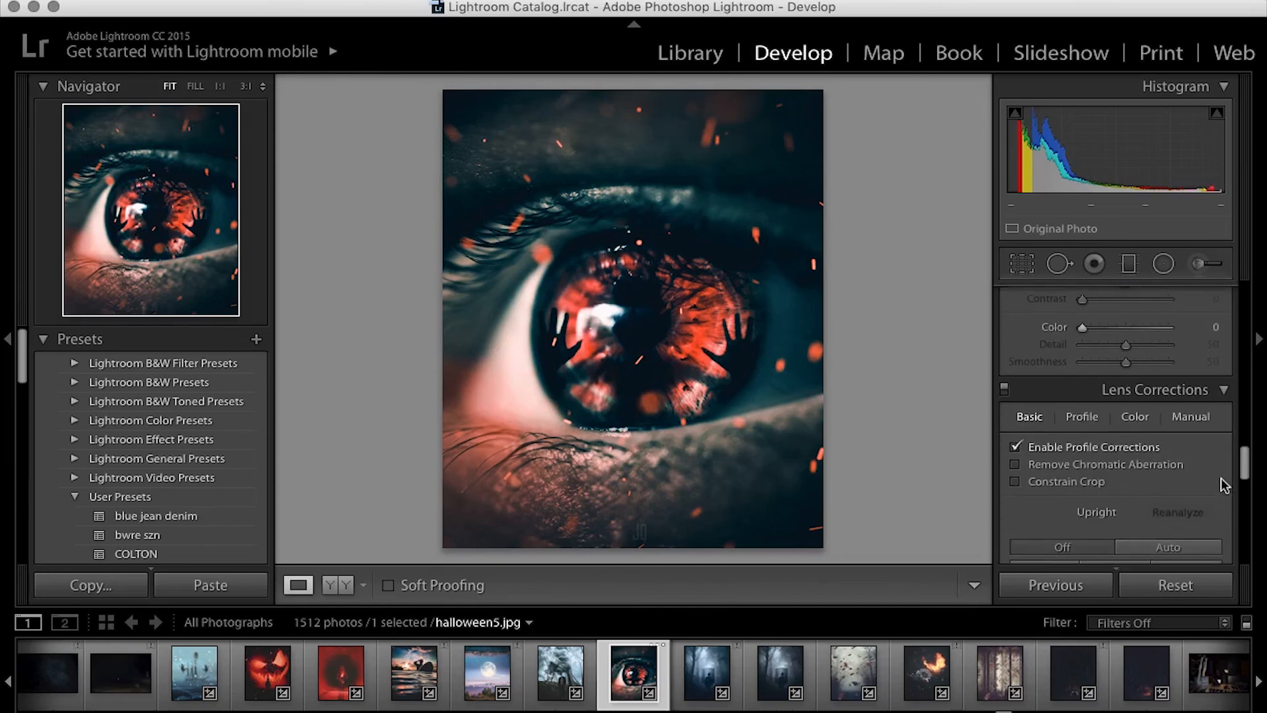
scroll(1221, 478, down, 10)
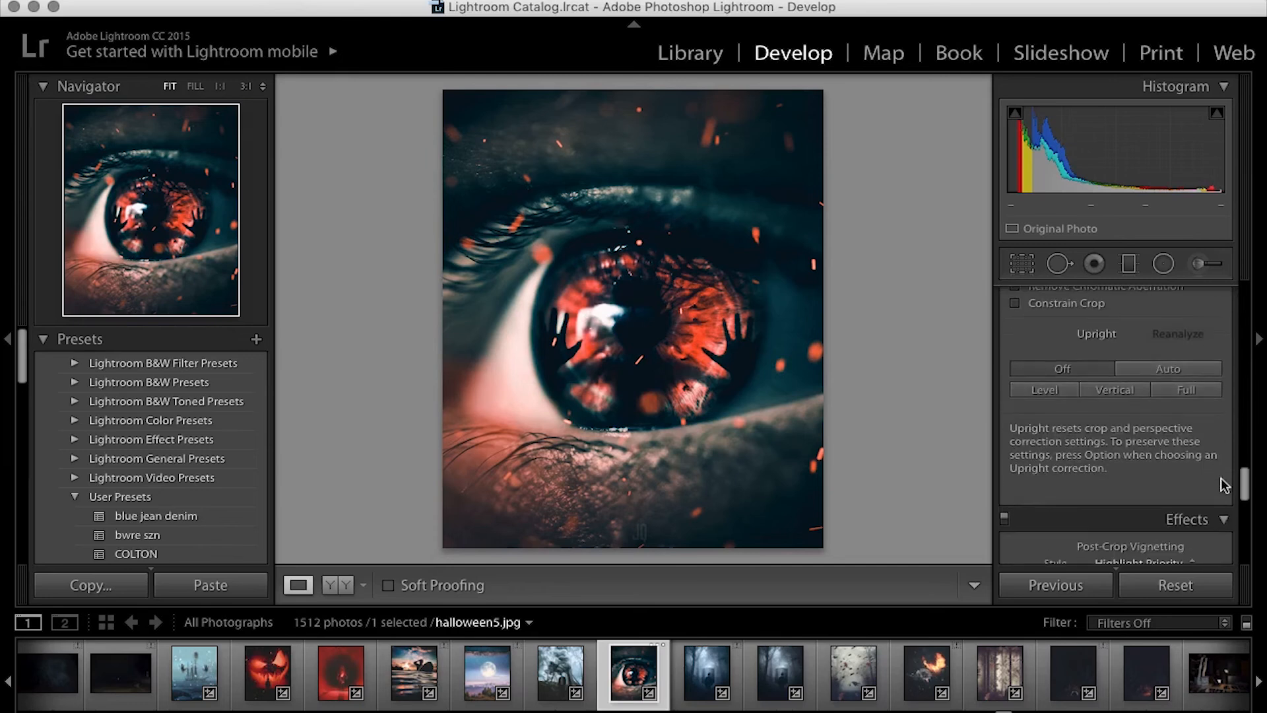
scroll(1221, 478, down, 12)
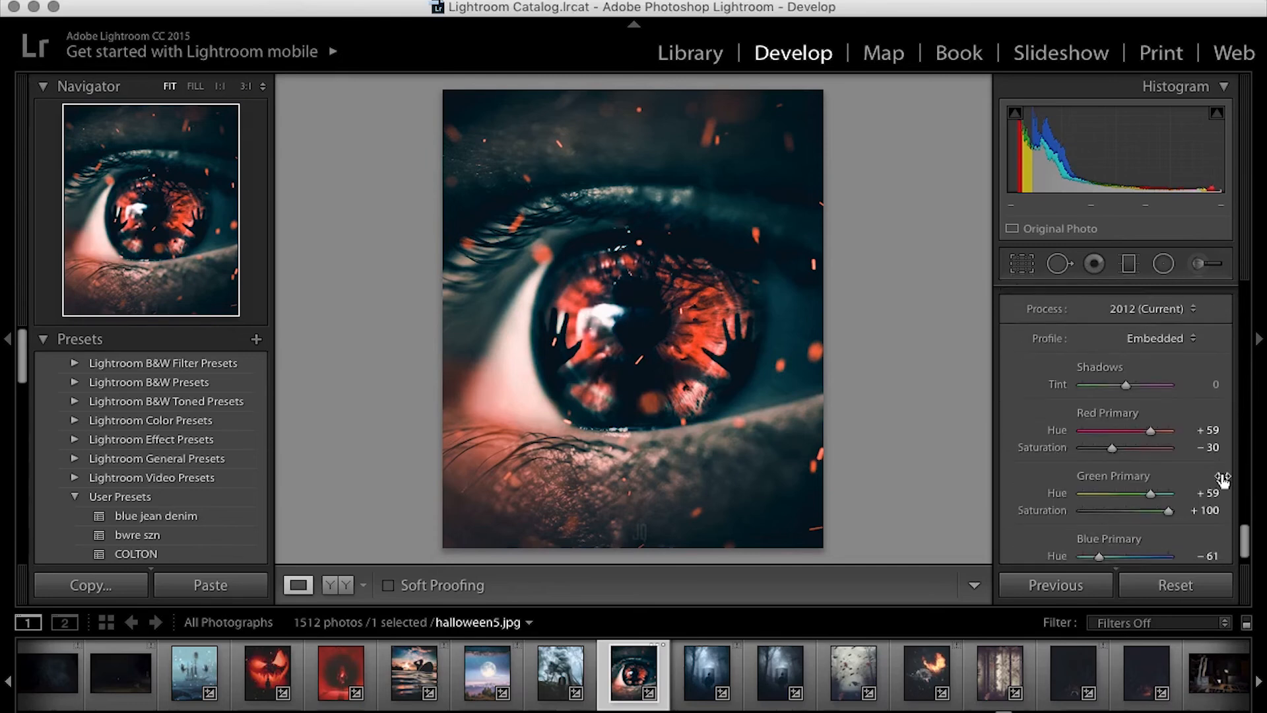
Try the calibration Blue Primary Hue at +7, +23, +100 and -15, and settle on -57
scroll(1221, 485, down, 5)
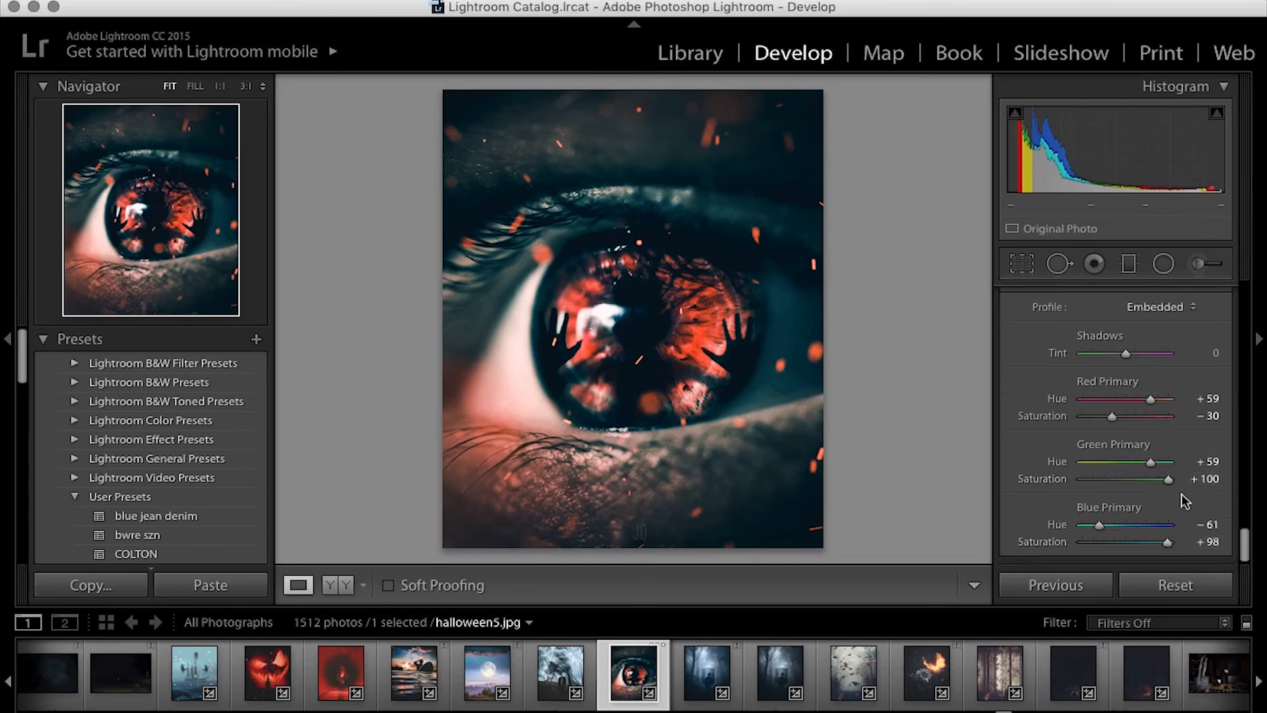
drag(1103, 524, 1130, 526)
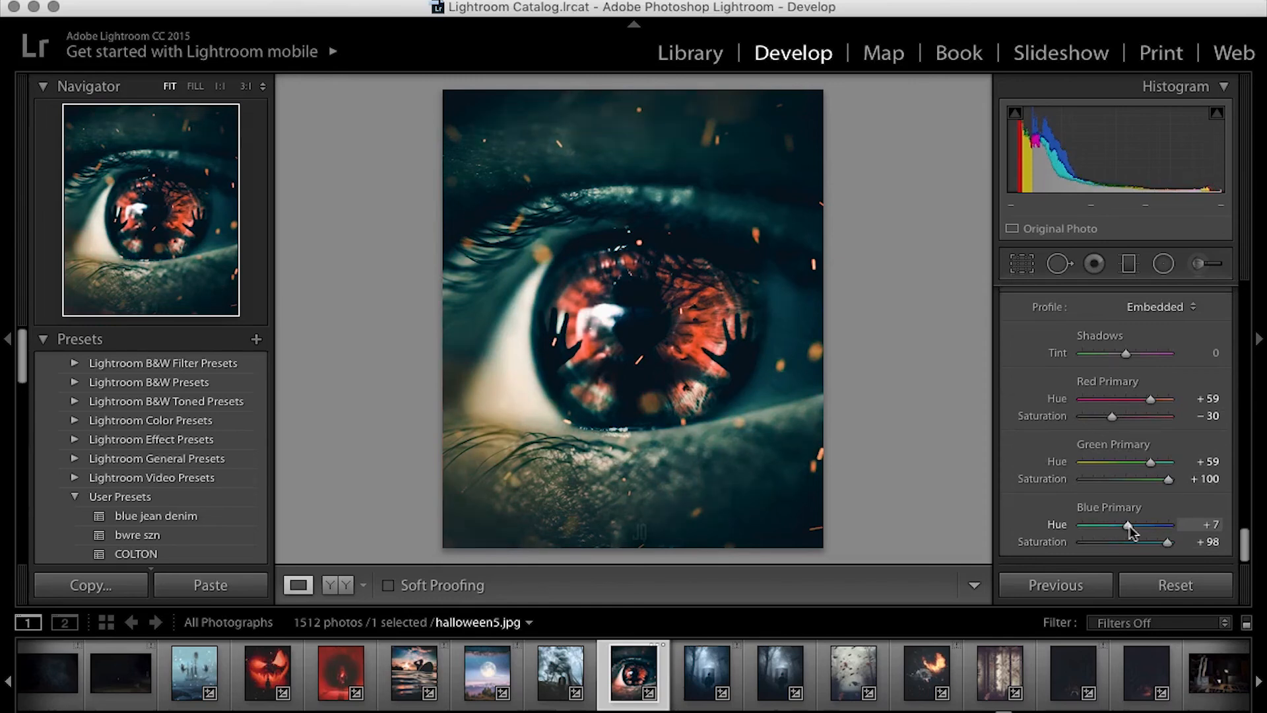
drag(1130, 526, 1127, 527)
drag(1127, 527, 1102, 533)
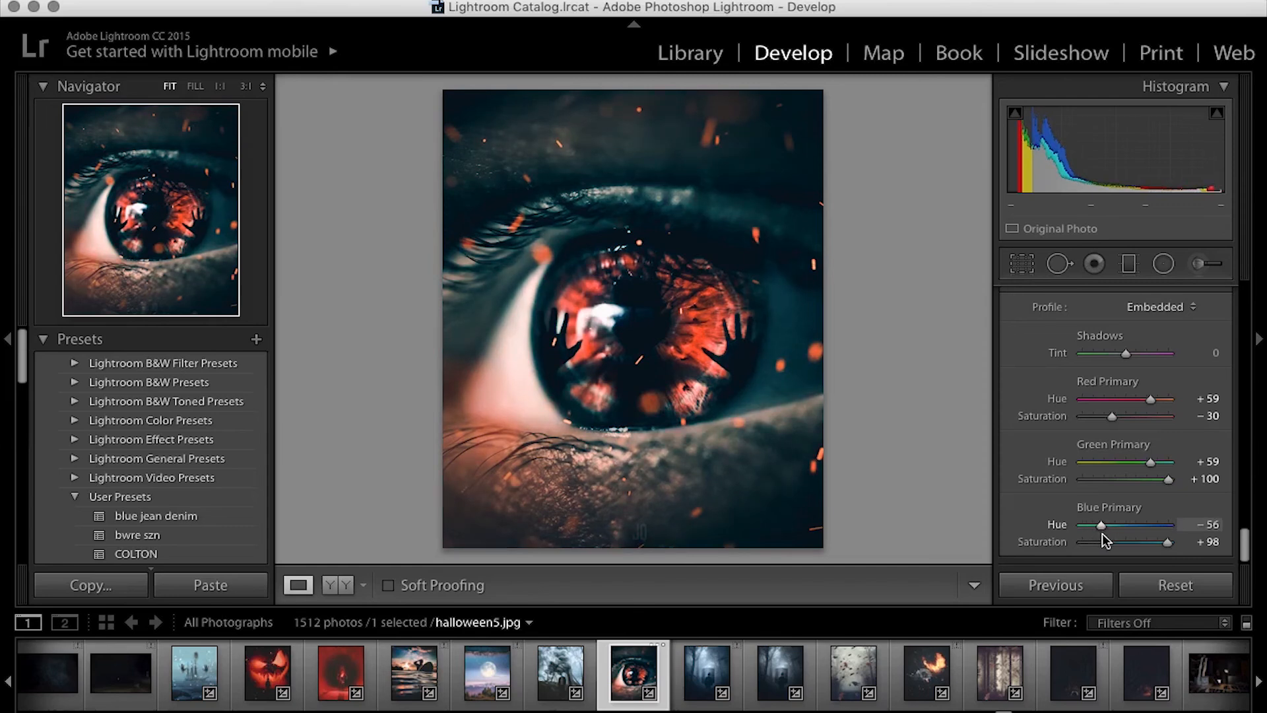
drag(1102, 533, 1135, 532)
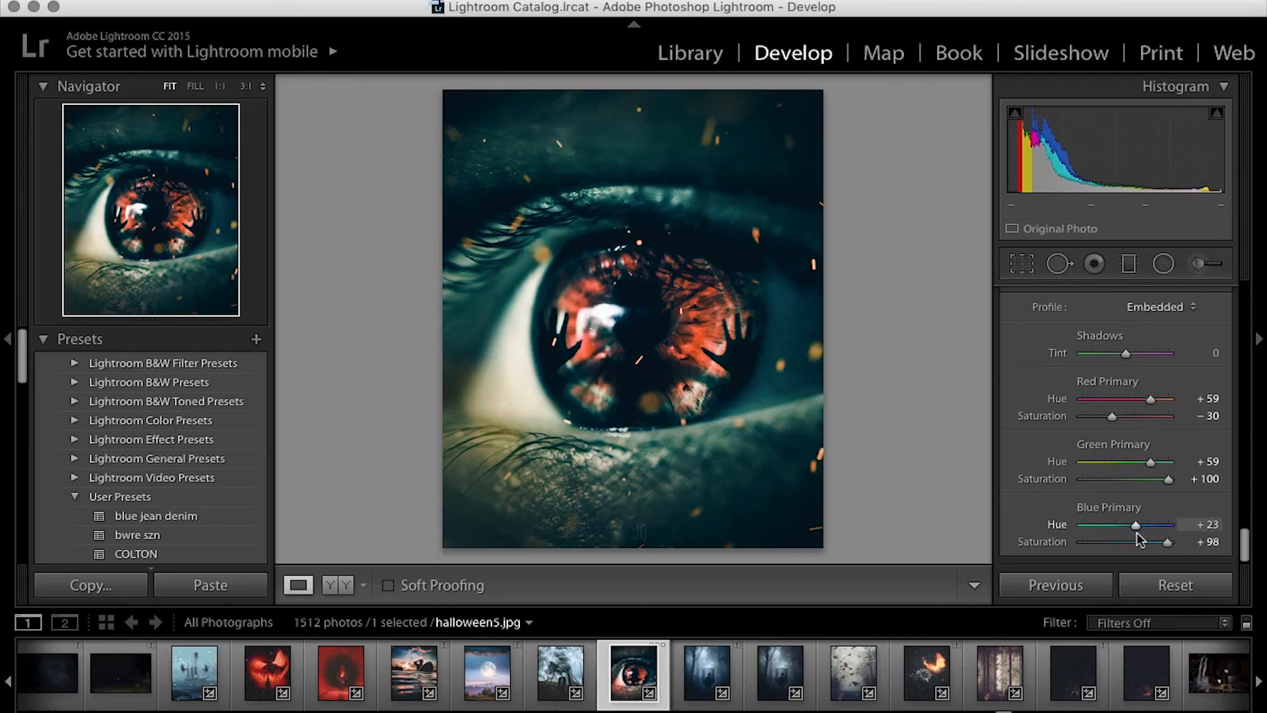
drag(1137, 534, 1172, 535)
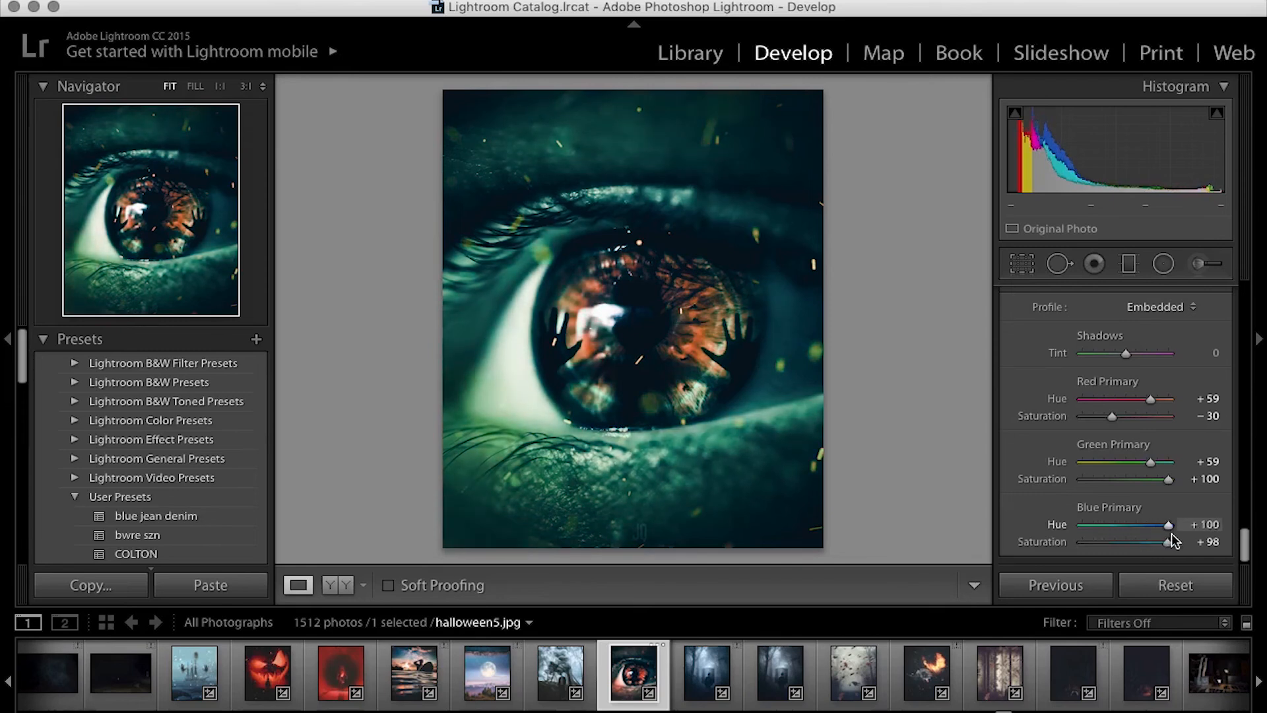
drag(1172, 536, 1119, 536)
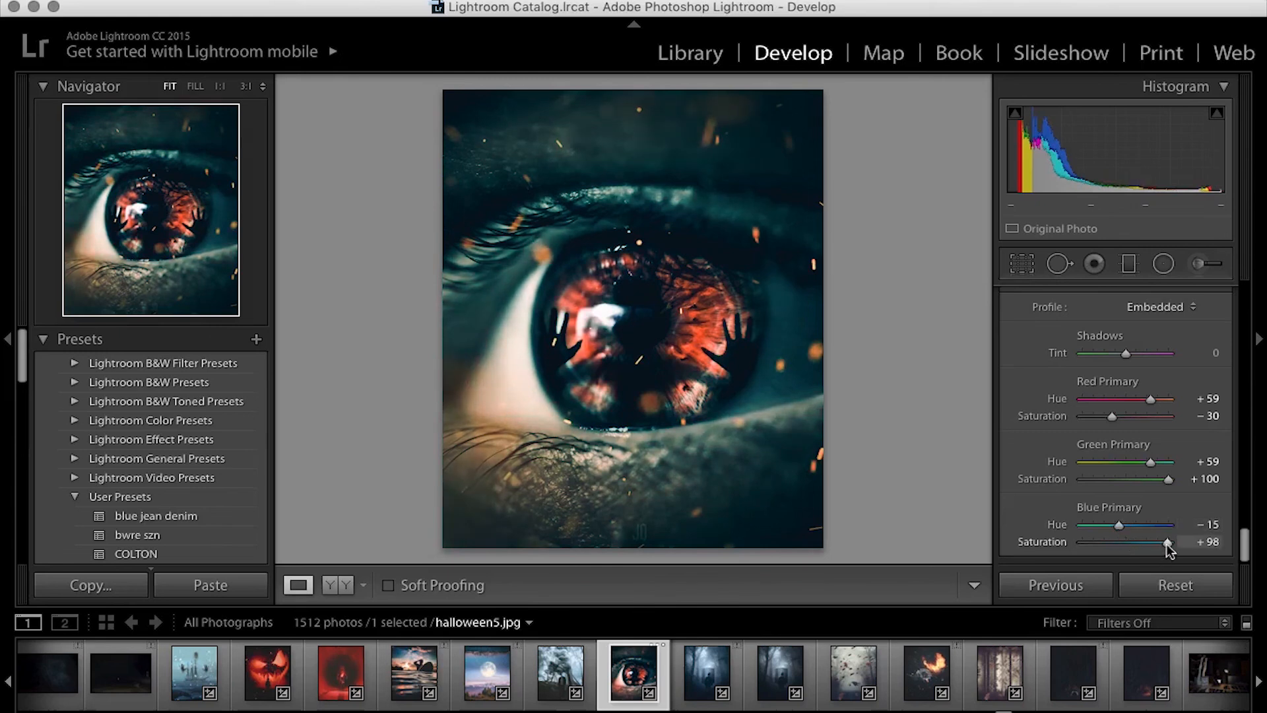
drag(1119, 525, 1099, 533)
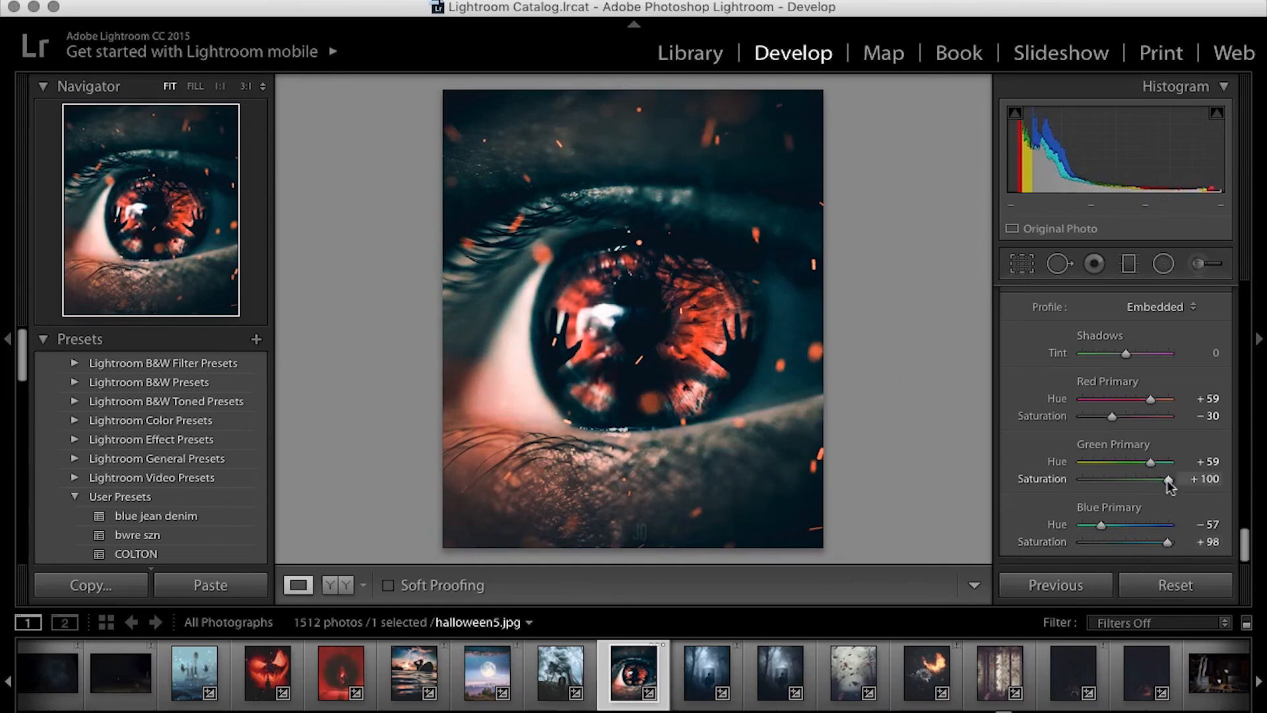
Try Green Primary Hue -64 and set it to +86, then try Red Primary Saturation +28 and set it to -25
drag(1151, 462, 1099, 467)
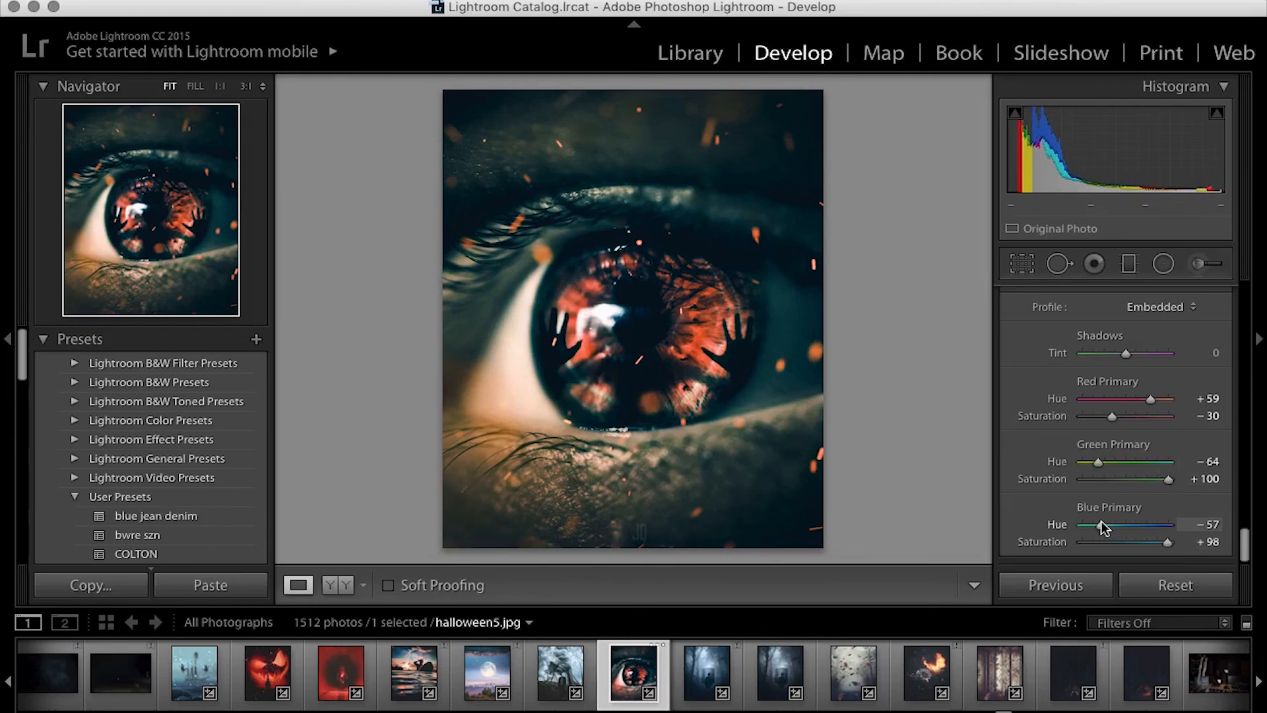
drag(1099, 463, 1163, 471)
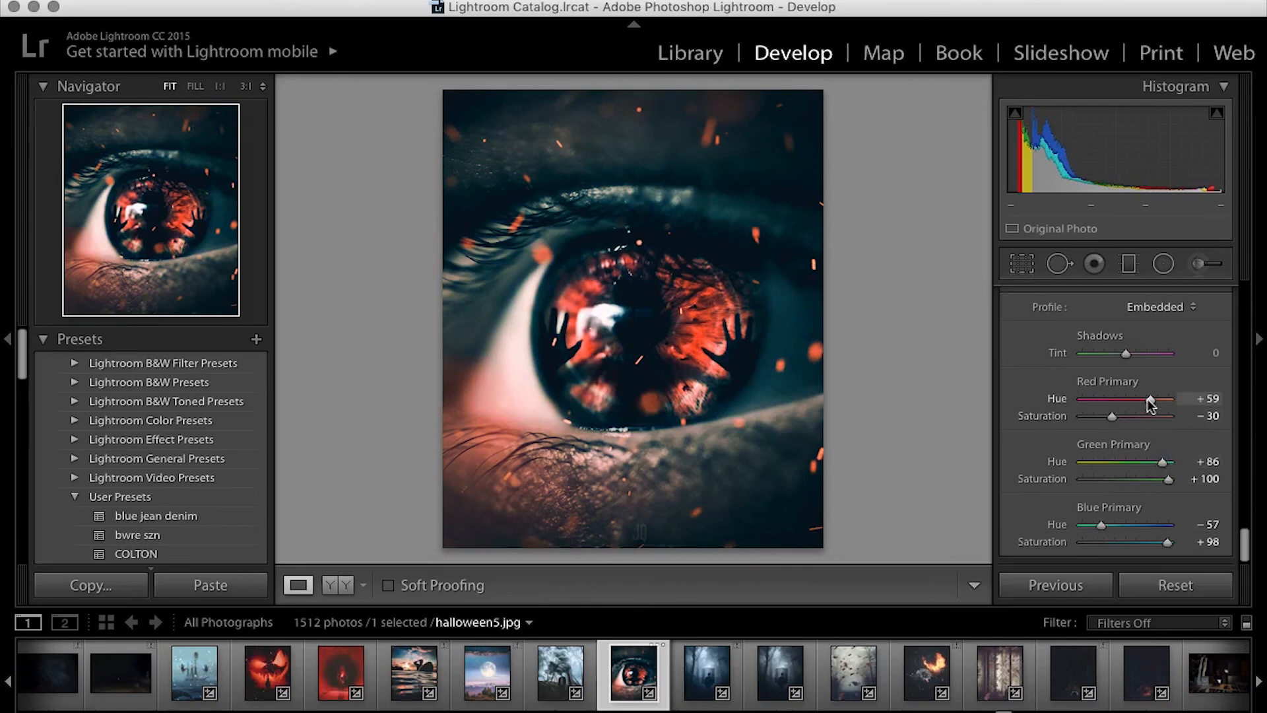
drag(1112, 415, 1139, 417)
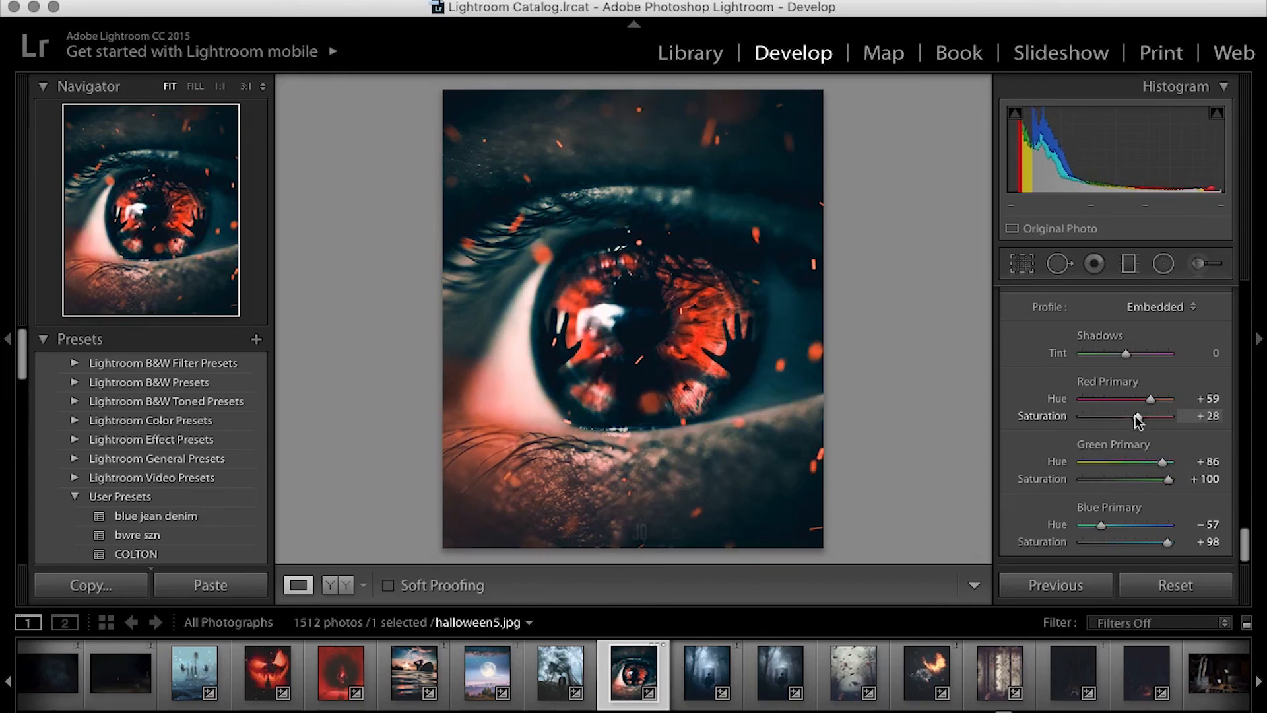
drag(1128, 422, 1112, 422)
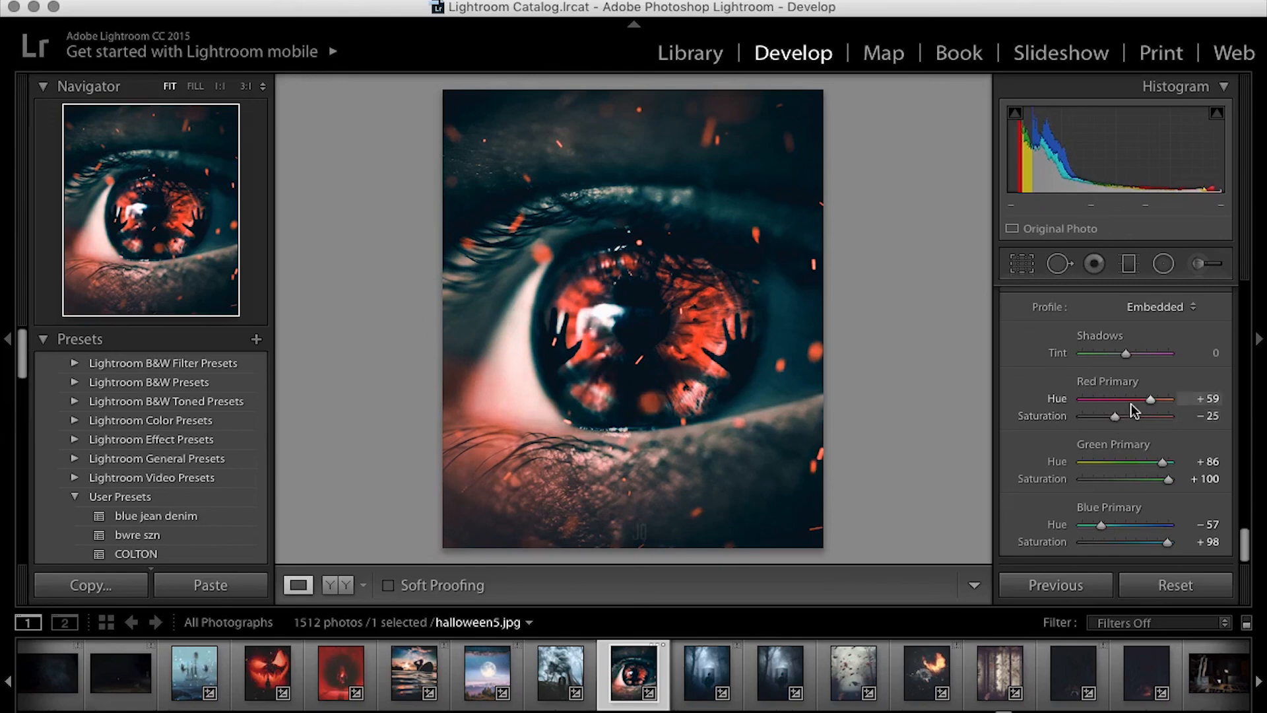
Try a calibration Shadows Tint of -41 and undo it
scroll(1122, 413, up, 2)
mouse_move(1128, 412)
mouse_down()
mouse_move(1143, 412)
mouse_move(1108, 416)
mouse_up()
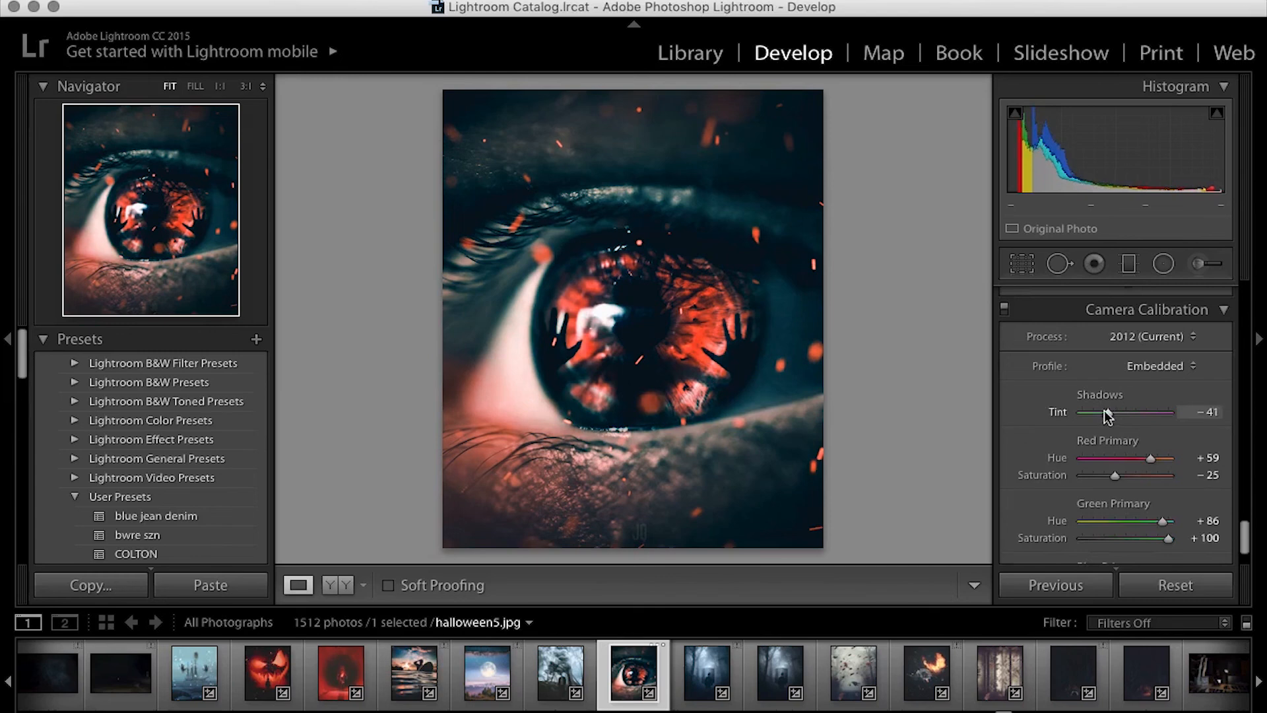
key(super+z)
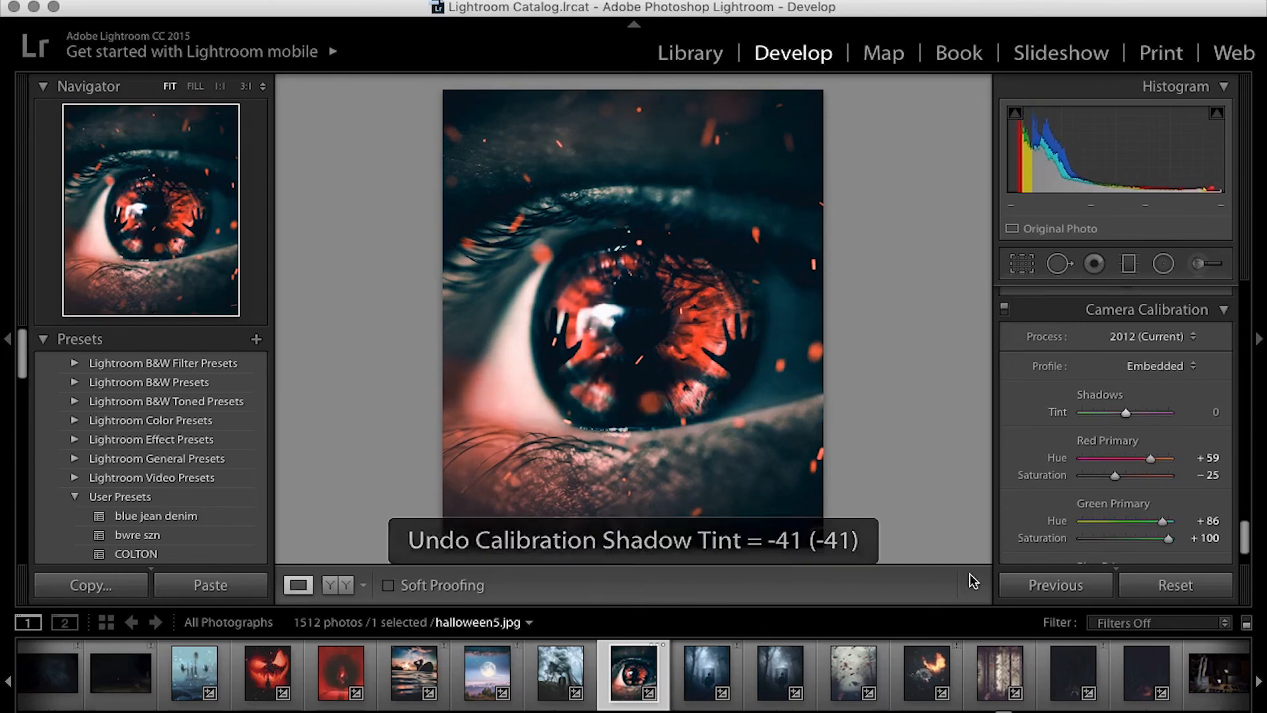
mouse_move(1264, 267)
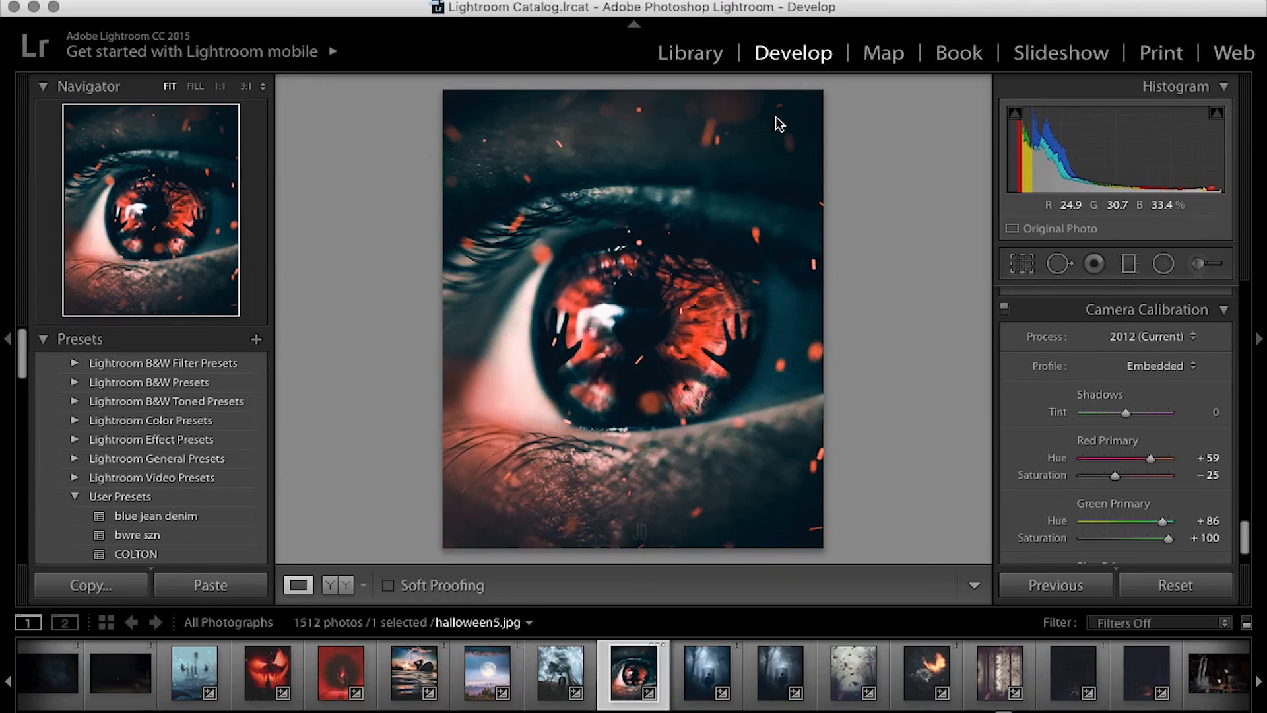
mouse_move(1264, 73)
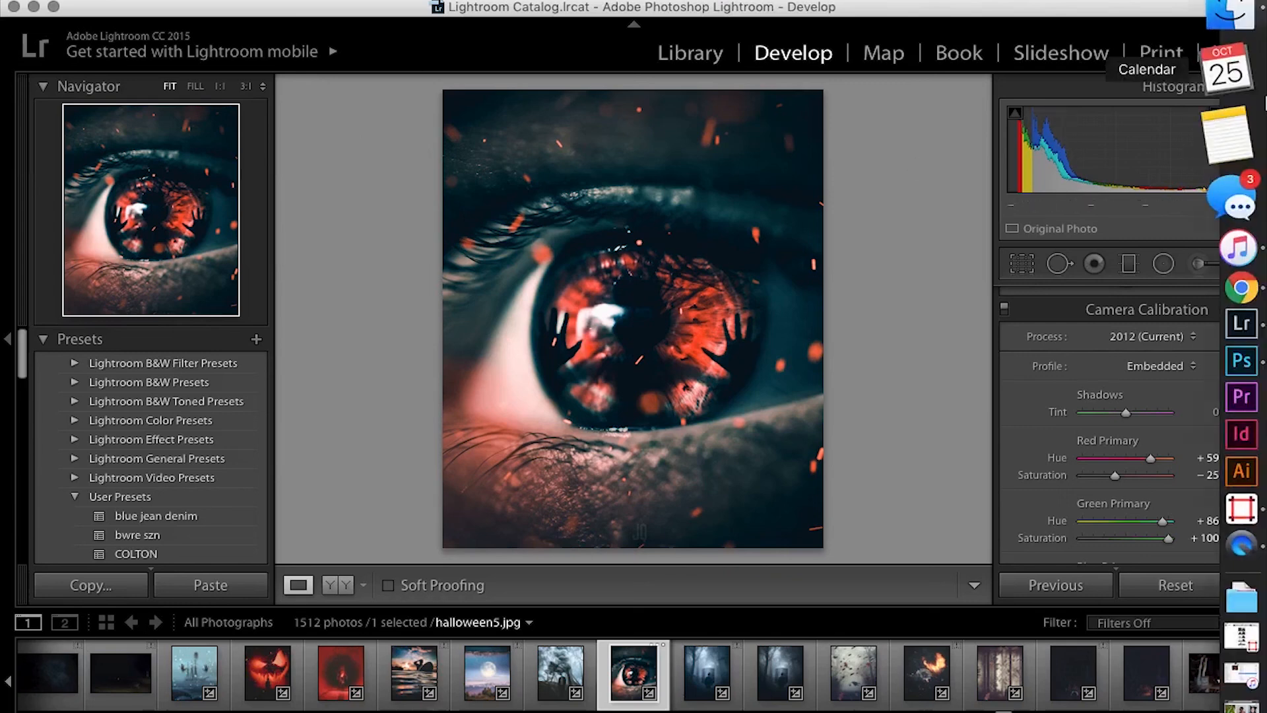